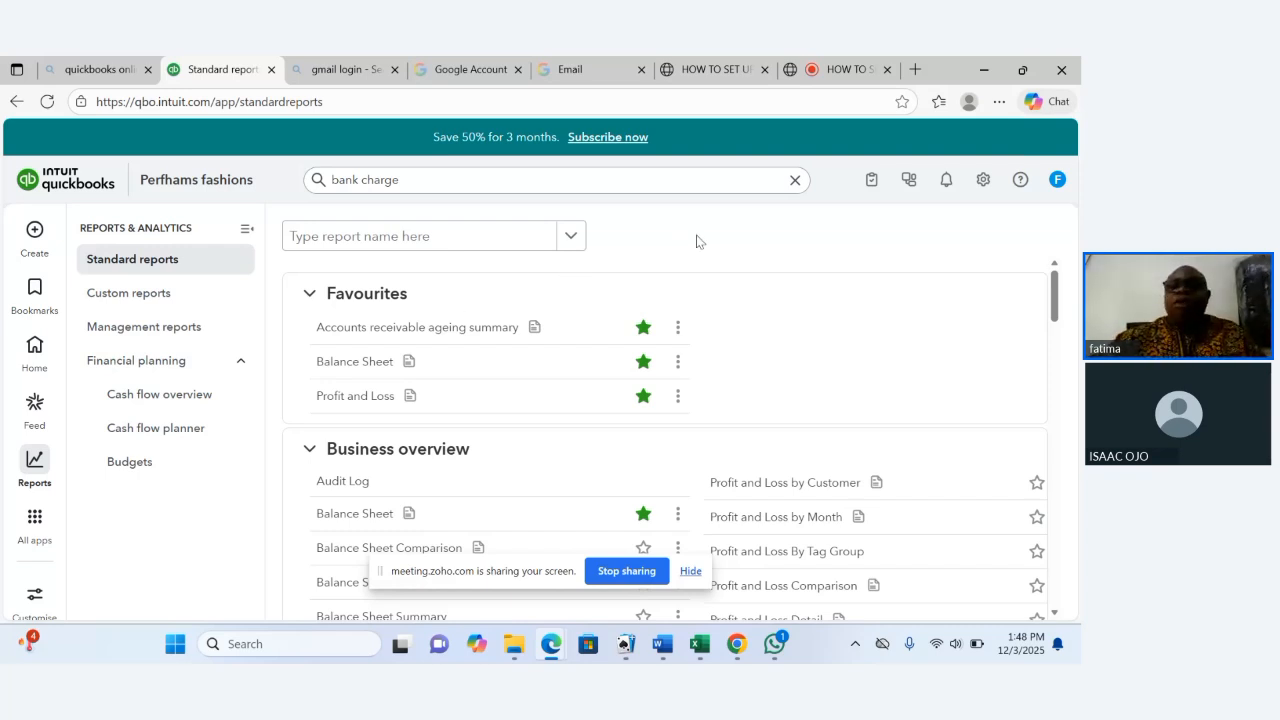
# Open the Products and Services list from the company's lists.
pyautogui.click(983, 184)
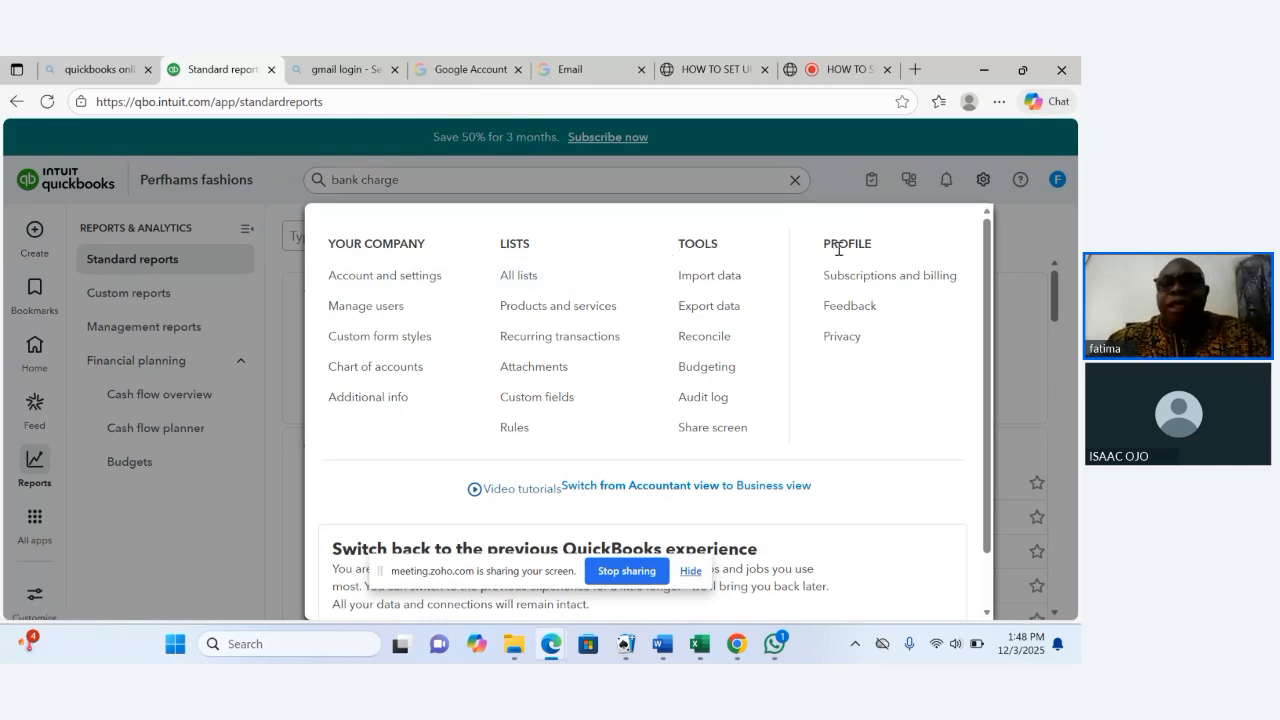
pyautogui.click(540, 282)
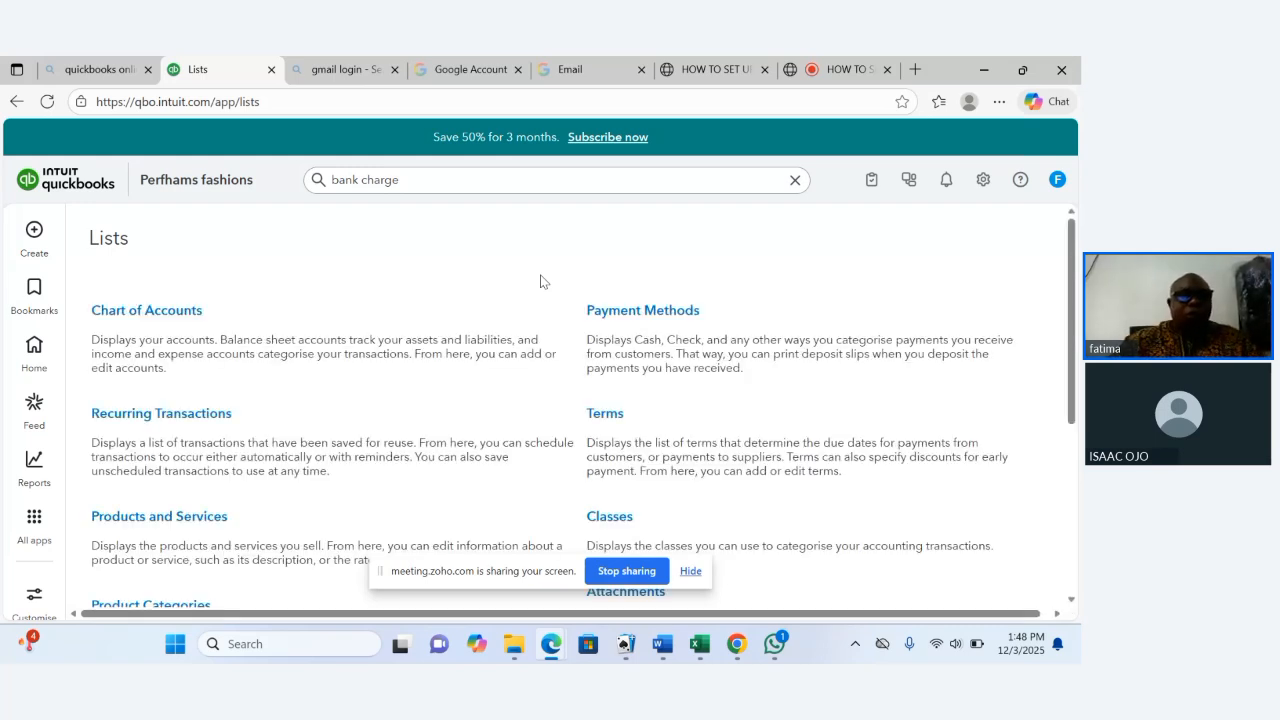
pyautogui.click(146, 520)
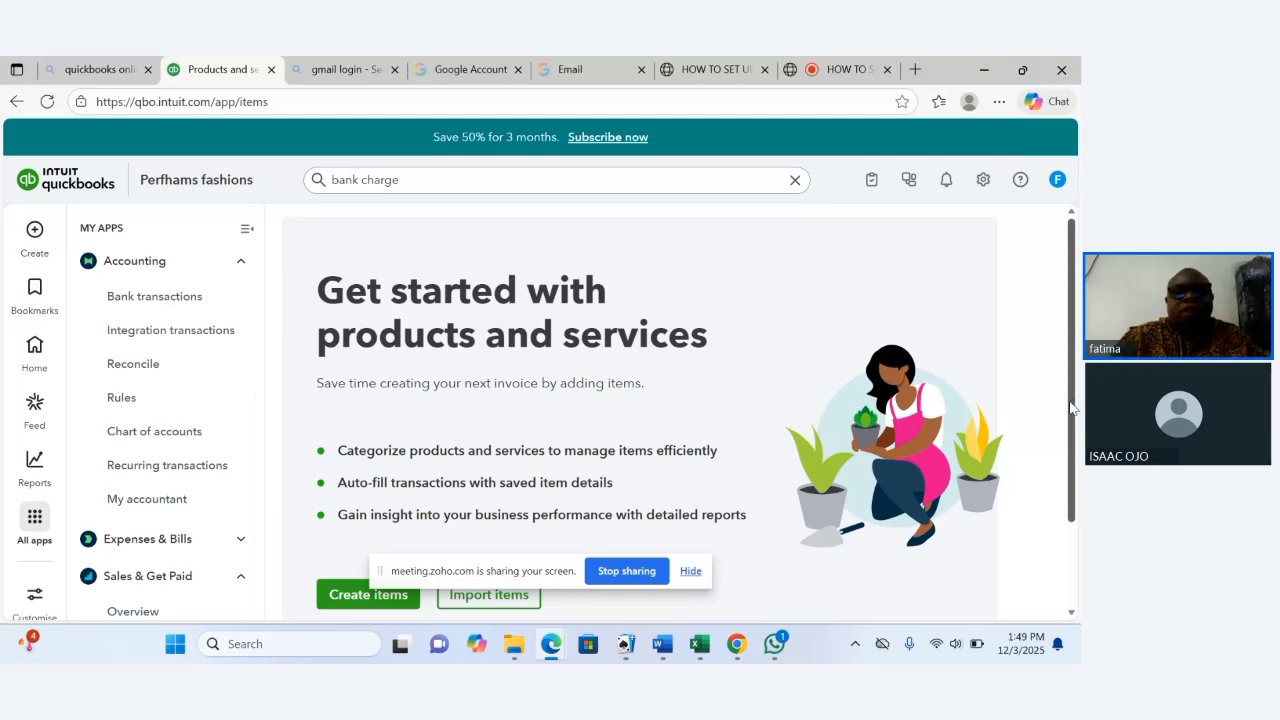
# Start creating a new item and name it Acer Desktop.
pyautogui.moveTo(1072, 407); pyautogui.dragTo(1080, 491)
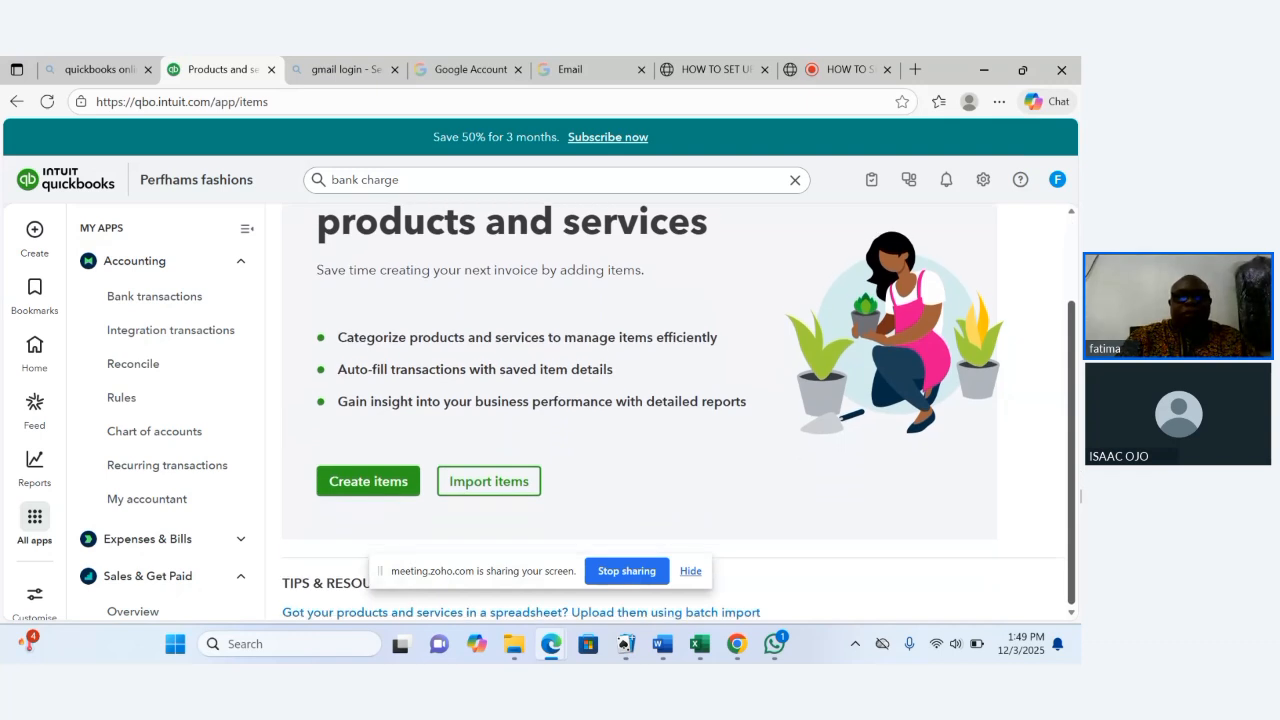
pyautogui.click(369, 485)
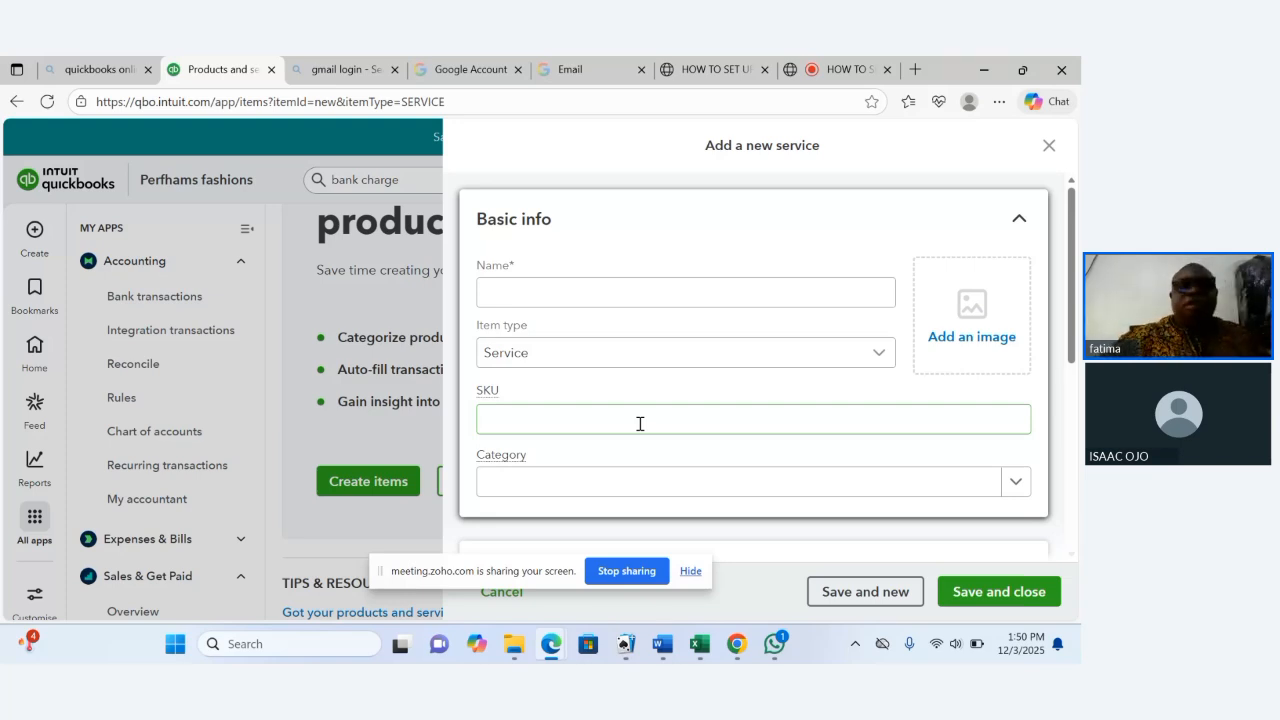
pyautogui.click(547, 303)
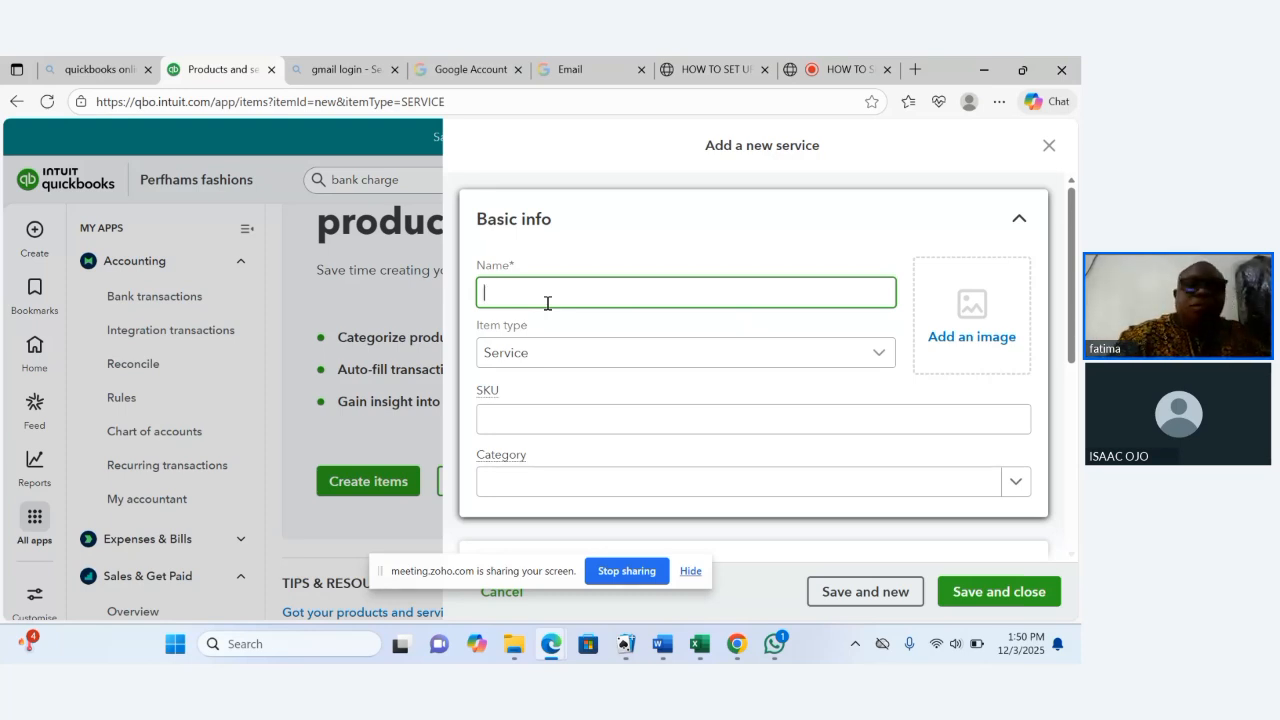
pyautogui.write('A')
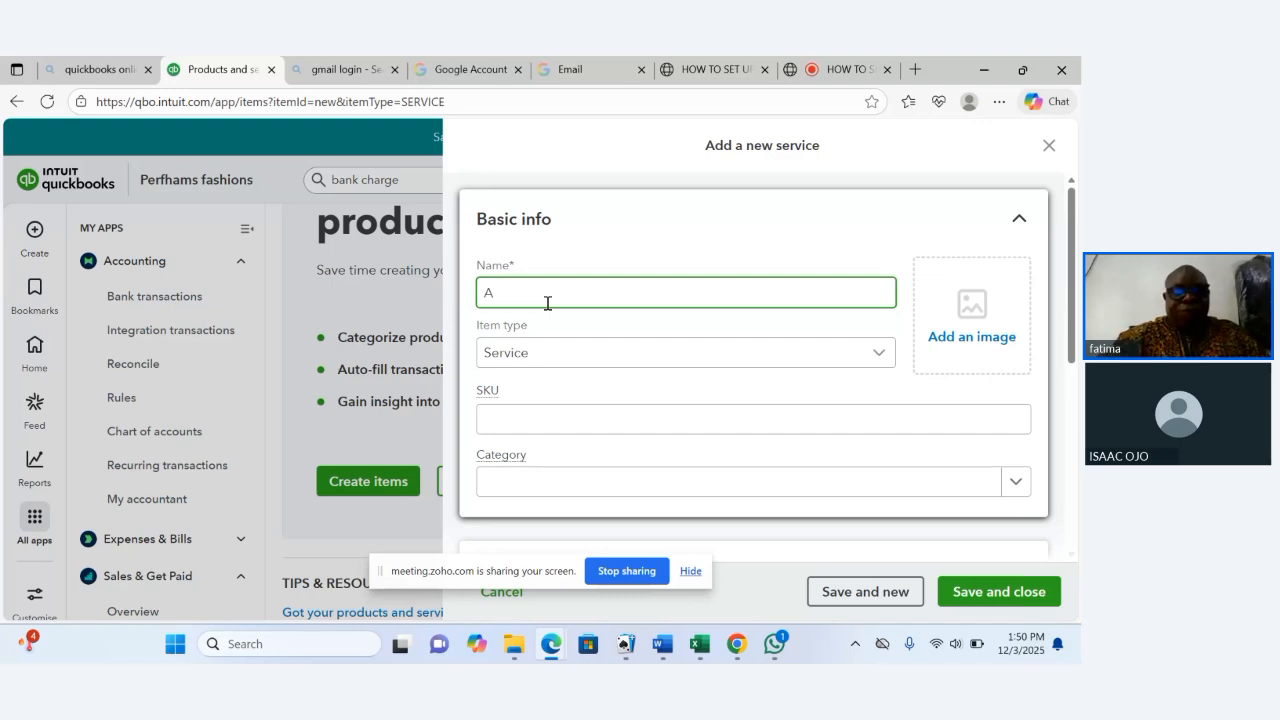
pyautogui.write('cer')
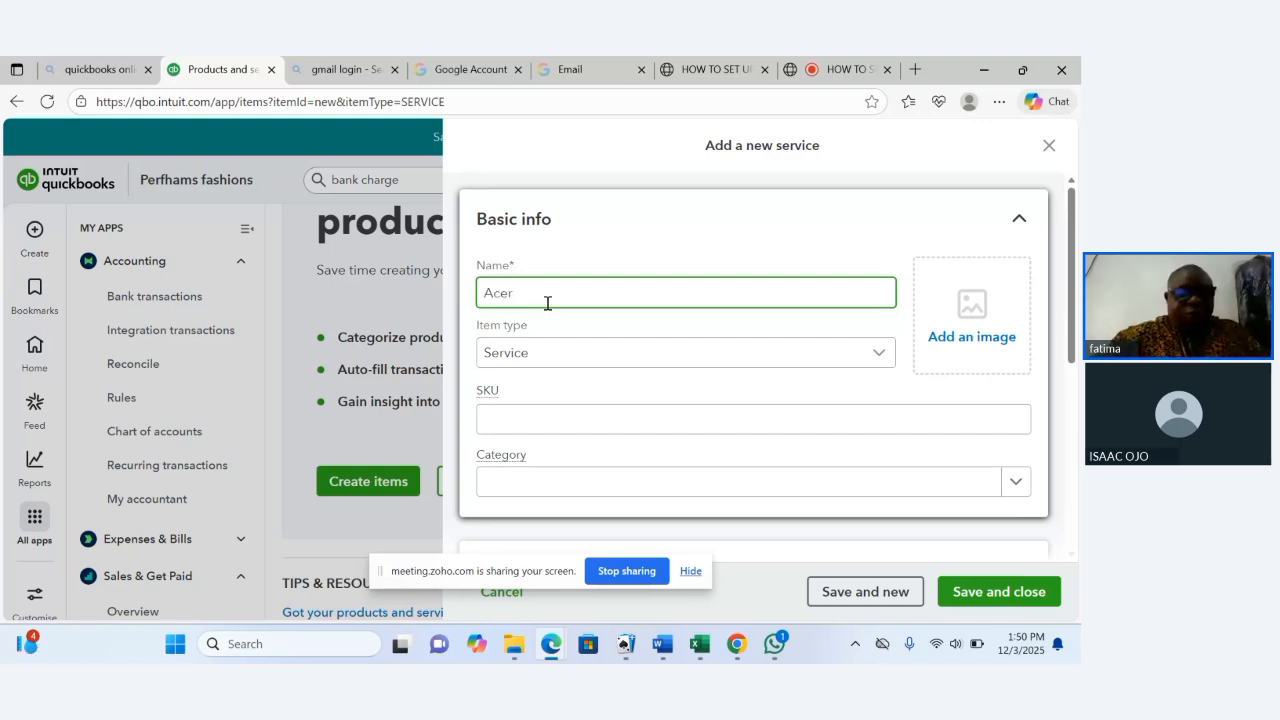
pyautogui.write(' De')
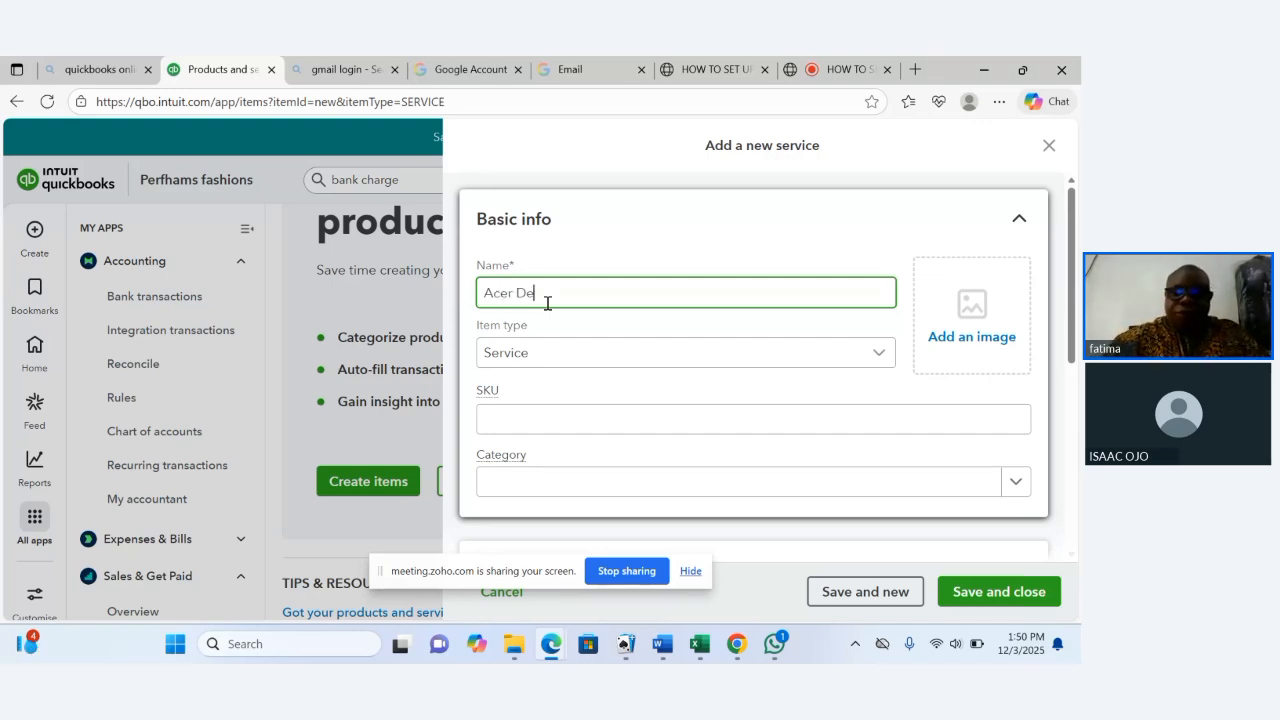
pyautogui.write('sk')
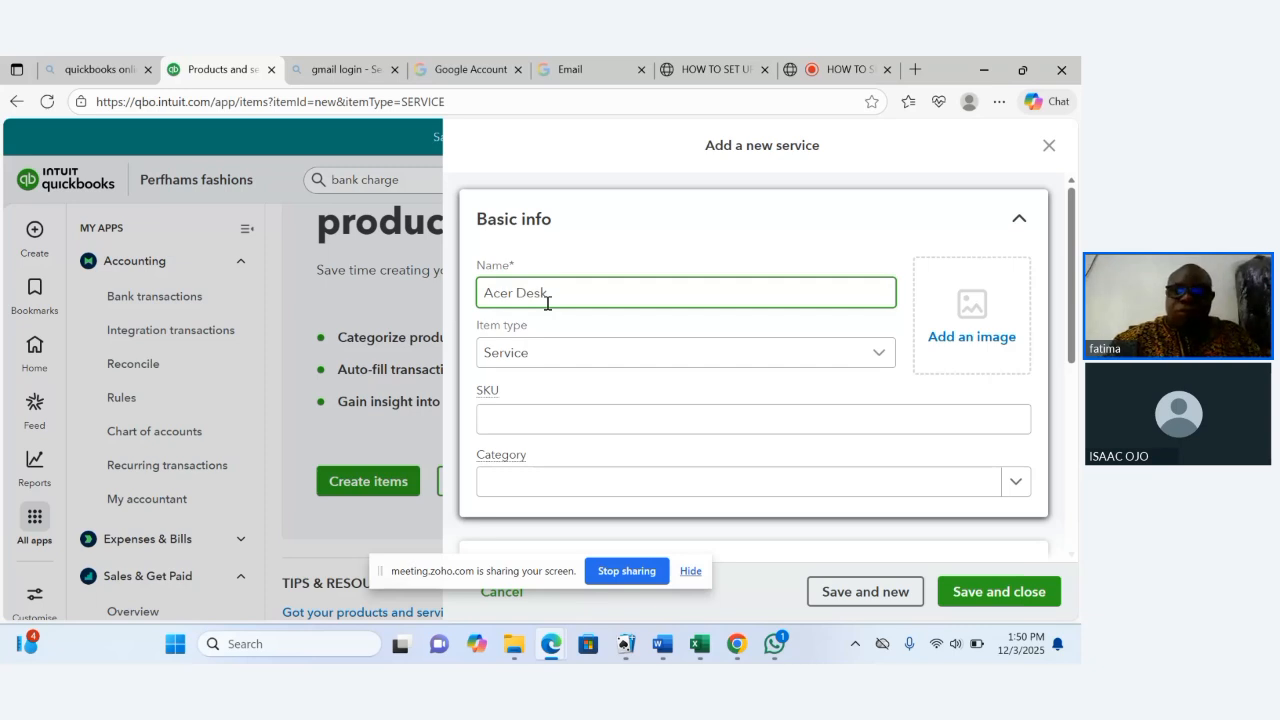
pyautogui.write('to')
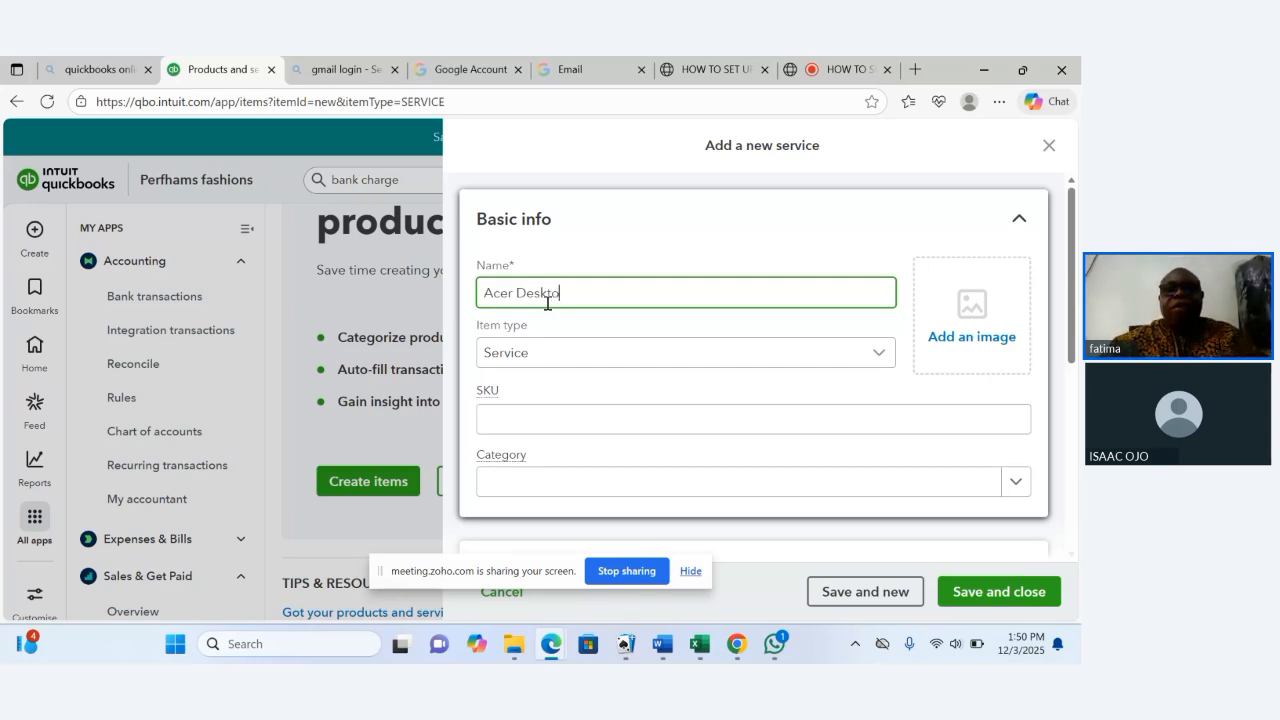
pyautogui.write('p')
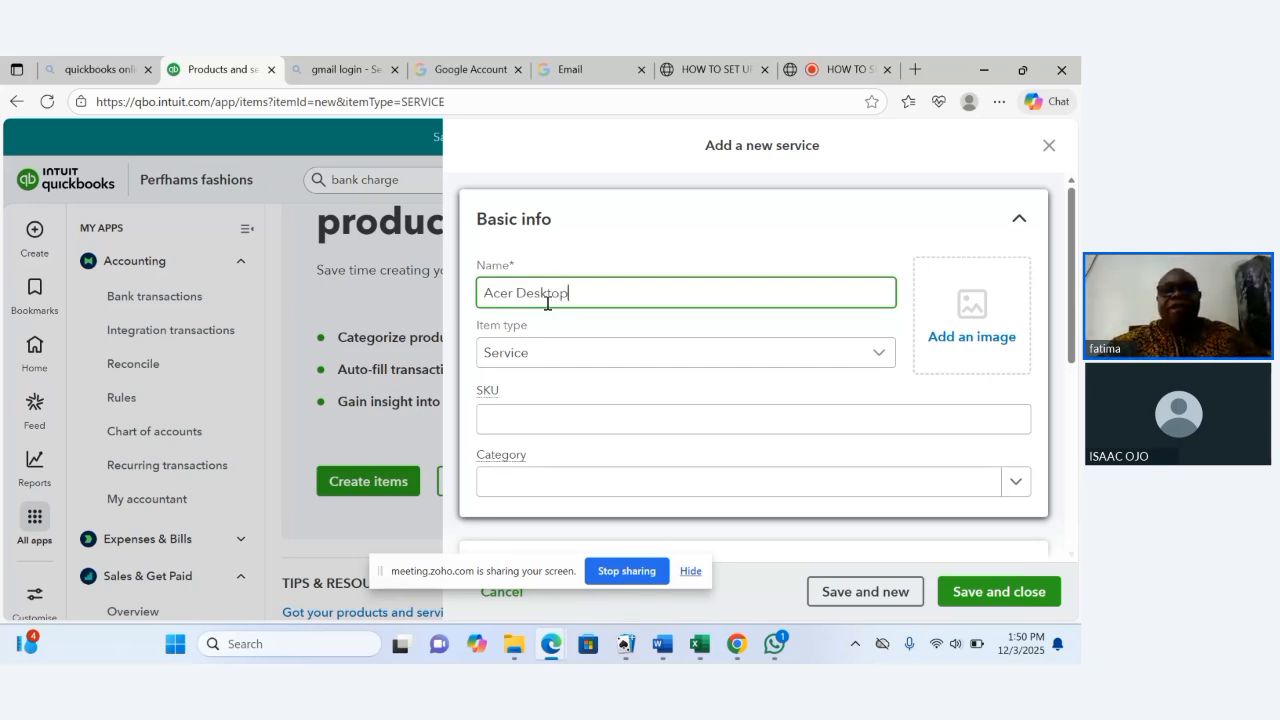
# Change the item type from Service to Inventory item.
pyautogui.click(770, 351)
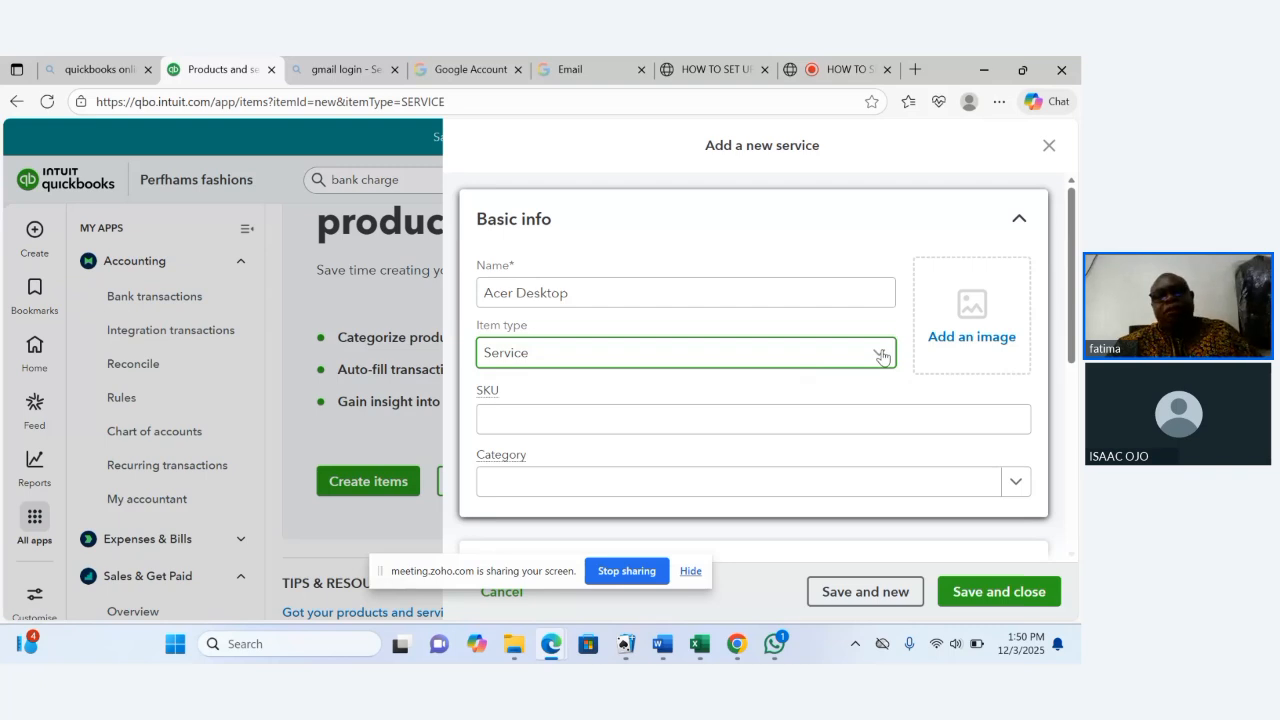
pyautogui.click(660, 426)
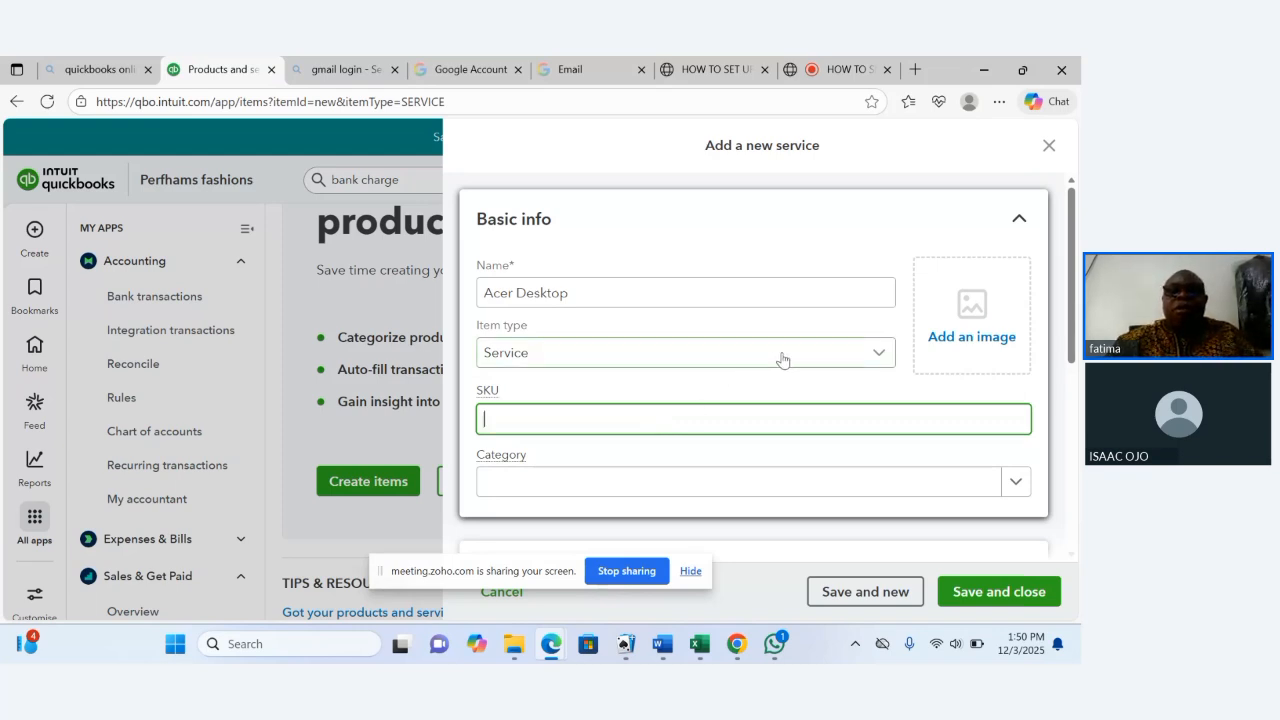
pyautogui.click(538, 360)
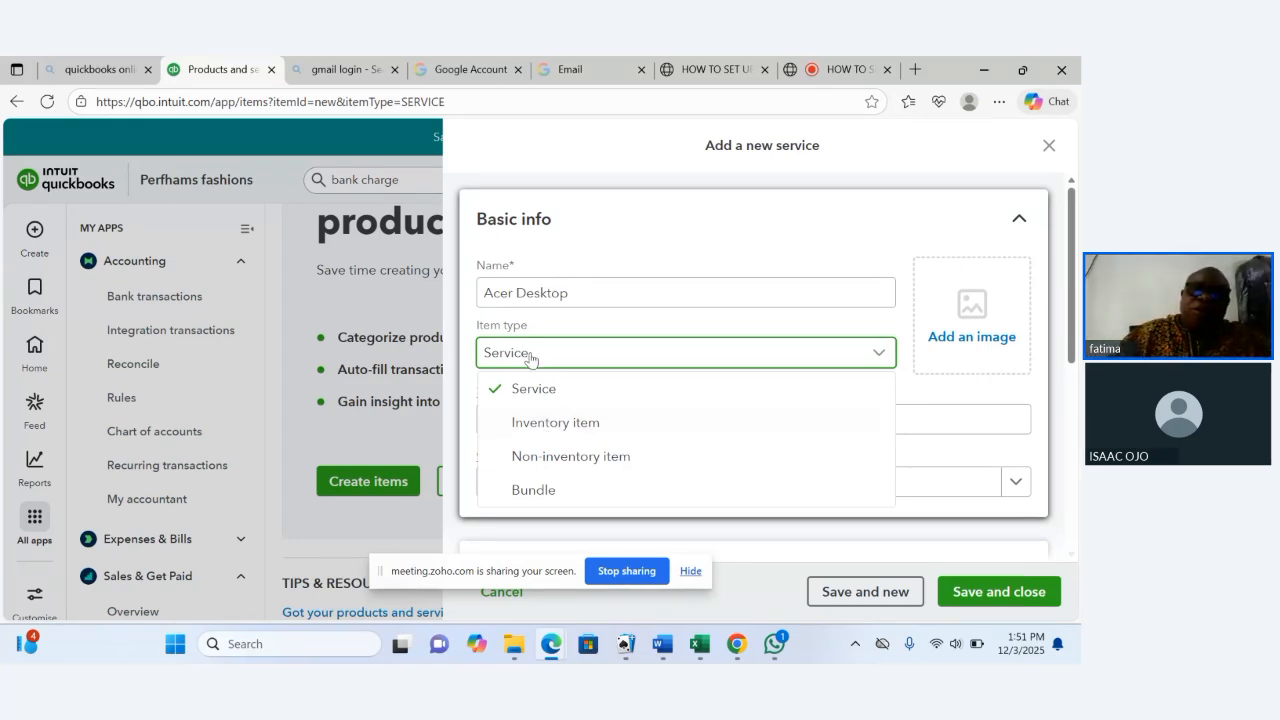
pyautogui.click(522, 432)
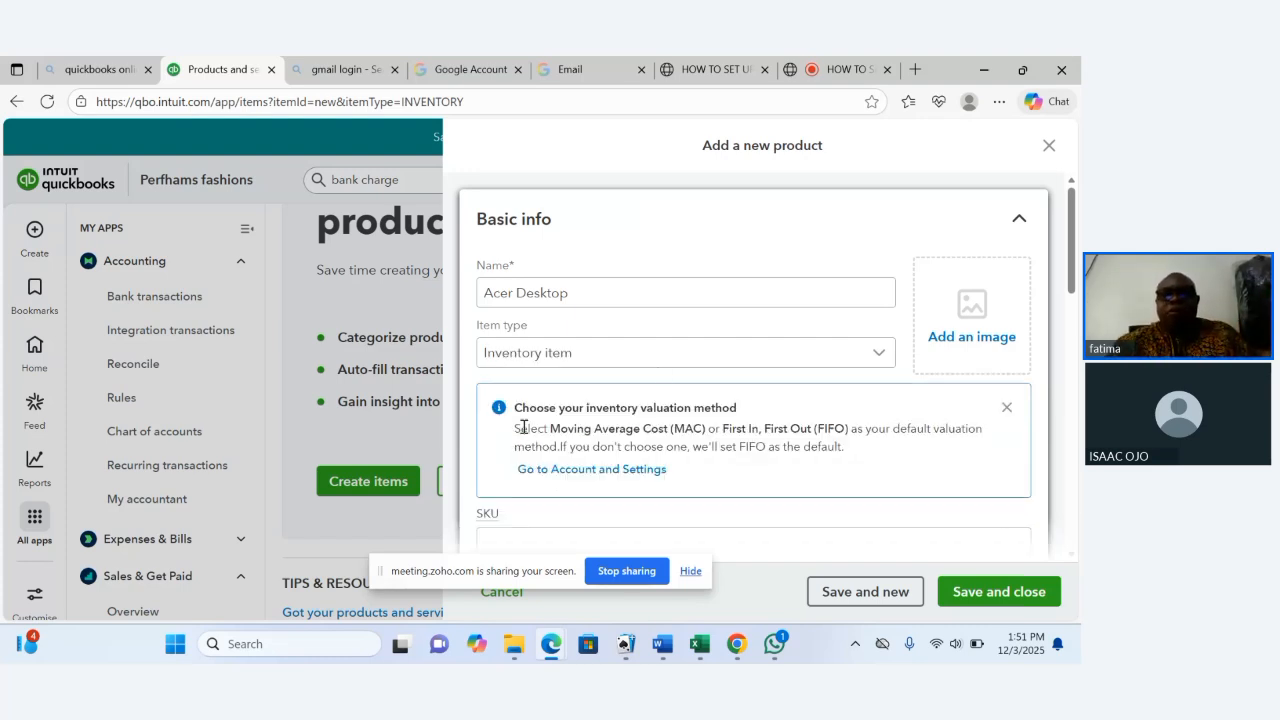
# Dismiss the inventory valuation method notice.
pyautogui.click(1007, 411)
pyautogui.click(835, 430)
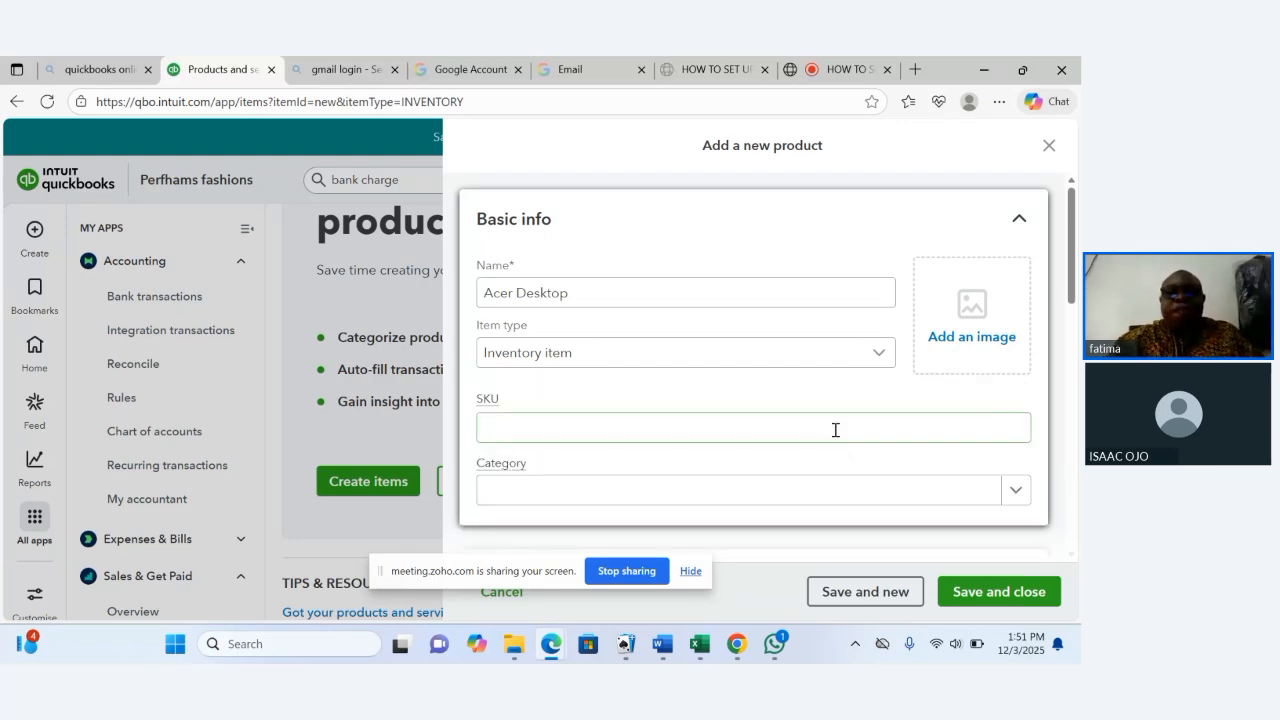
pyautogui.click(605, 433)
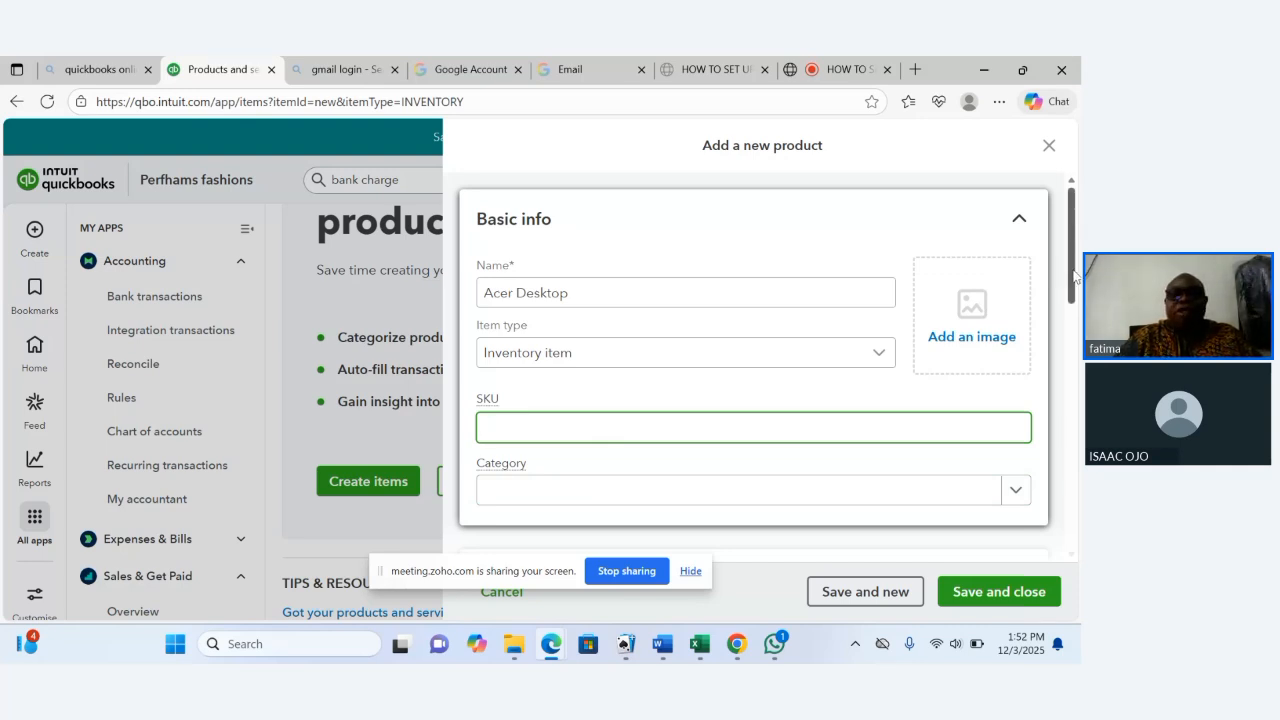
# Open the Category list to check which categories are available.
pyautogui.moveTo(1075, 278); pyautogui.dragTo(1077, 322)
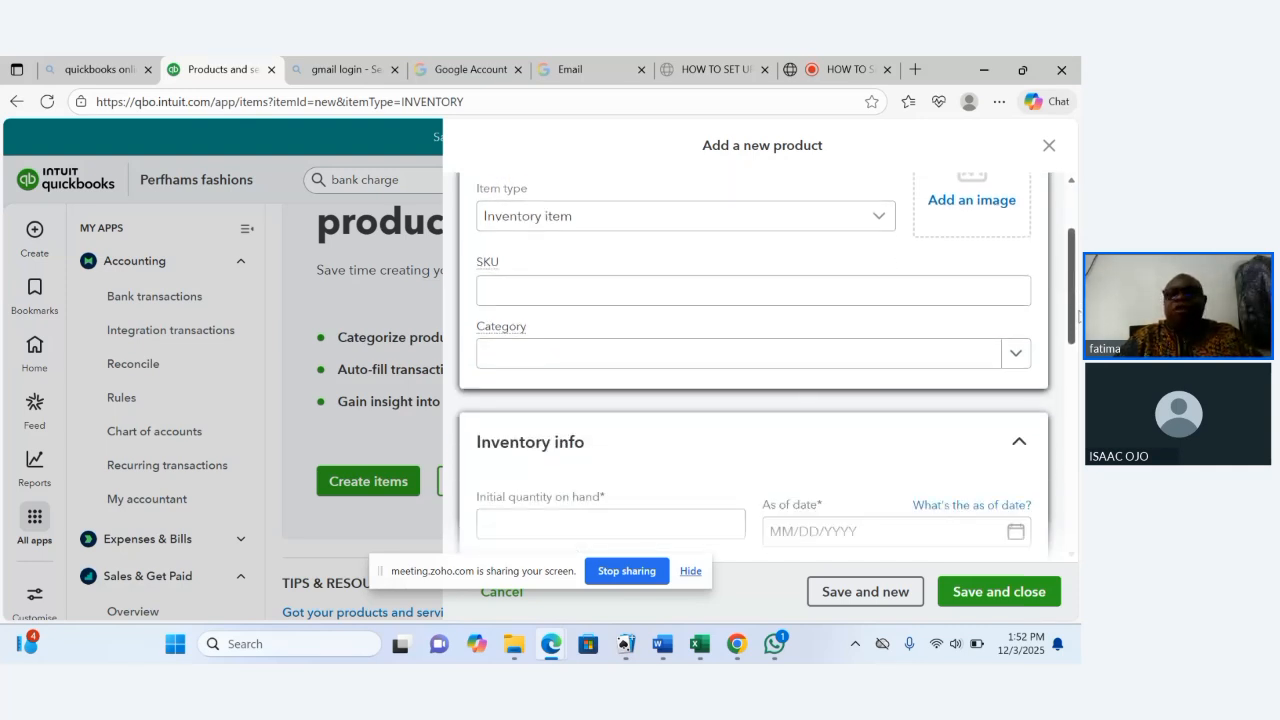
pyautogui.click(846, 358)
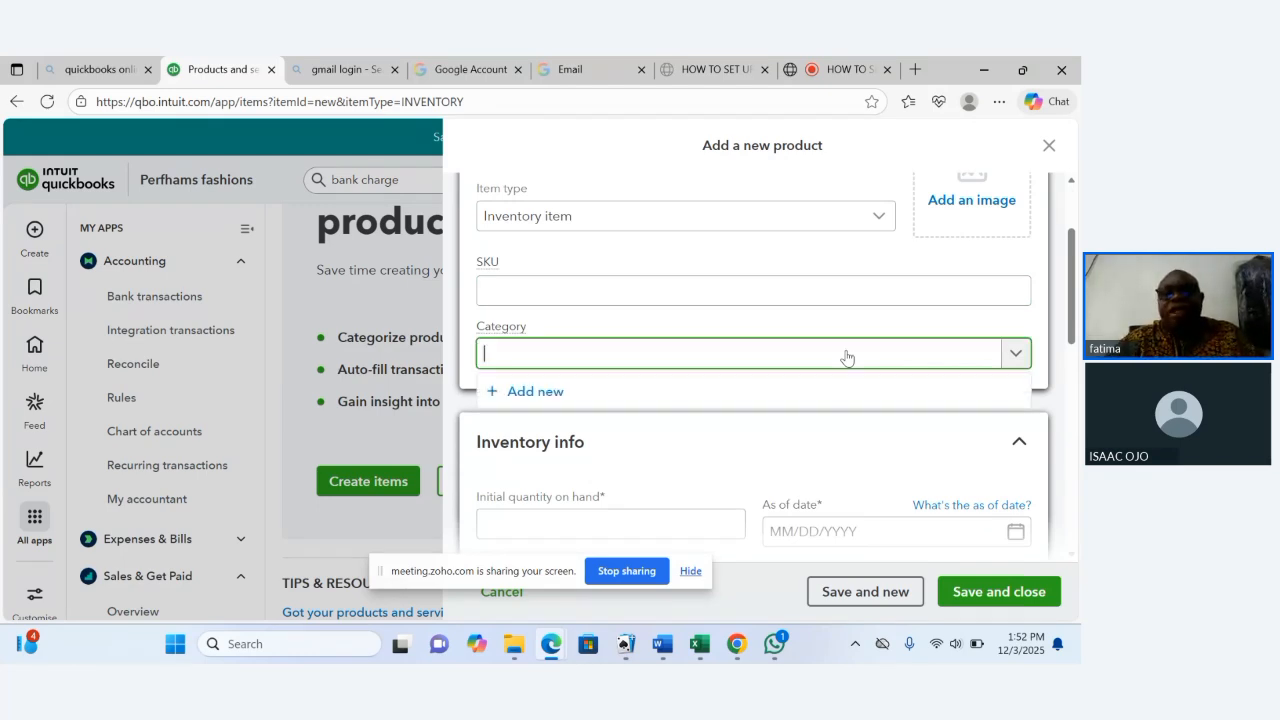
pyautogui.click(847, 358)
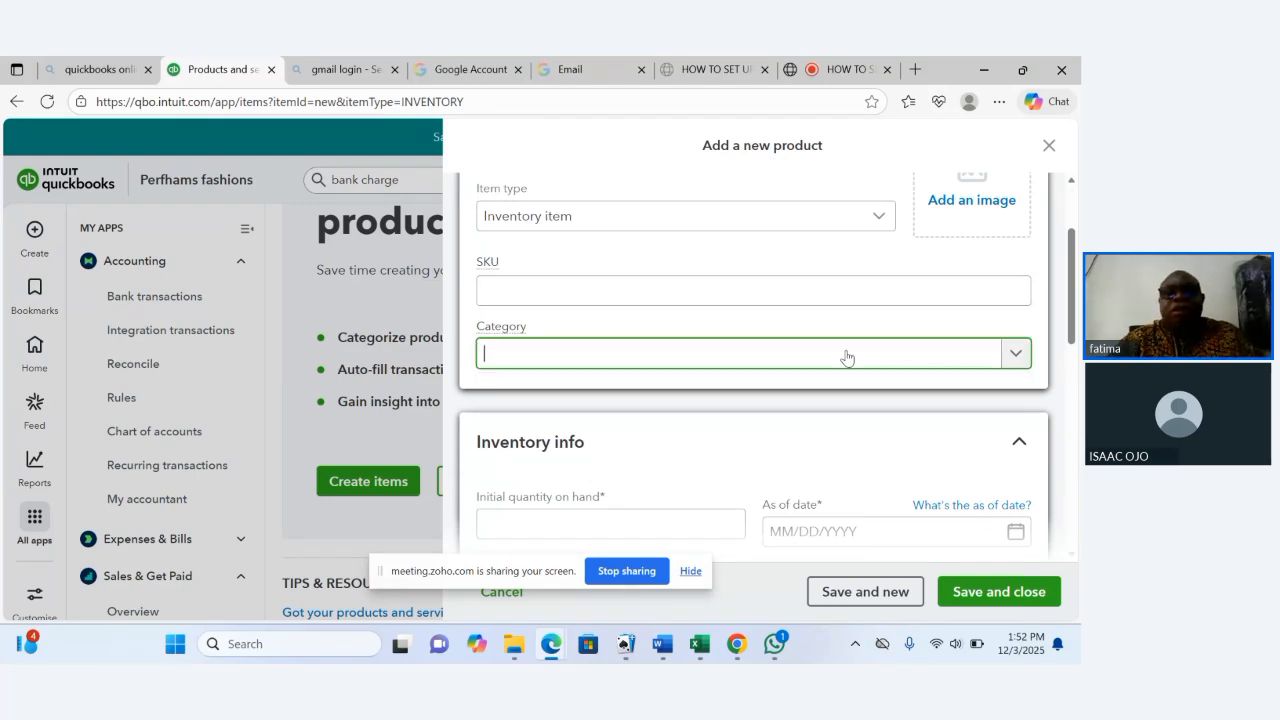
pyautogui.click(1013, 357)
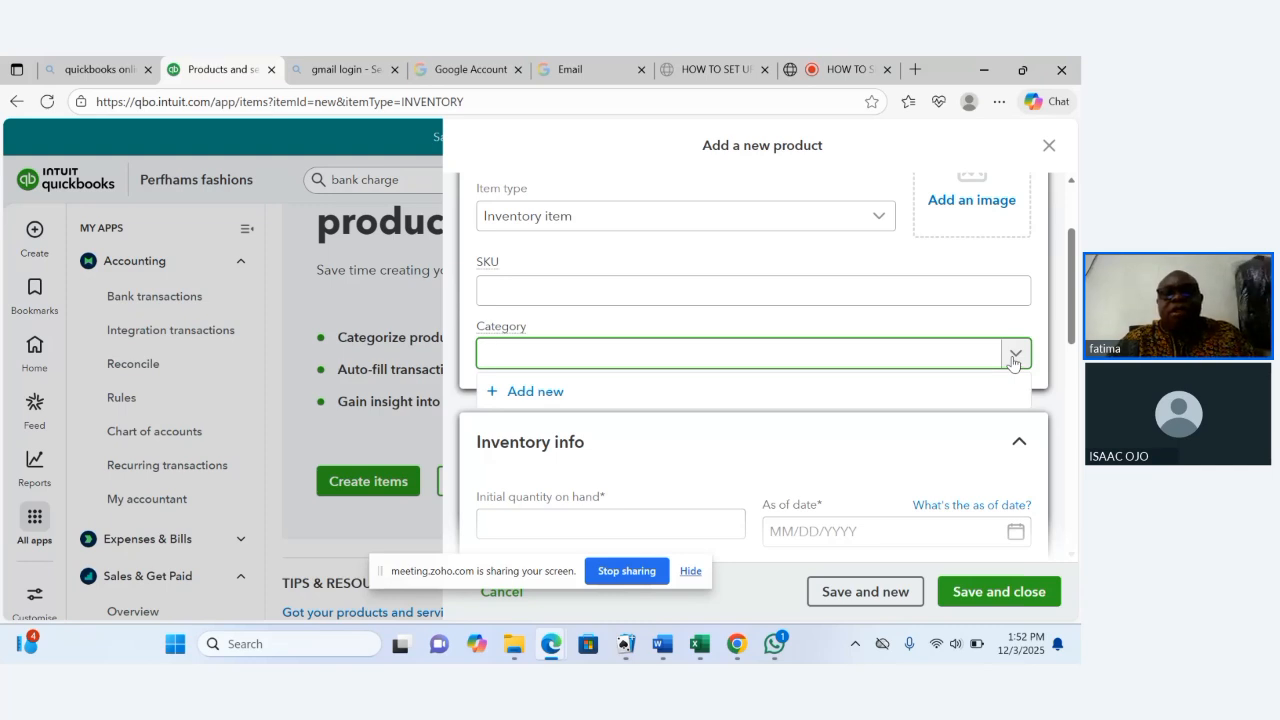
pyautogui.click(640, 357)
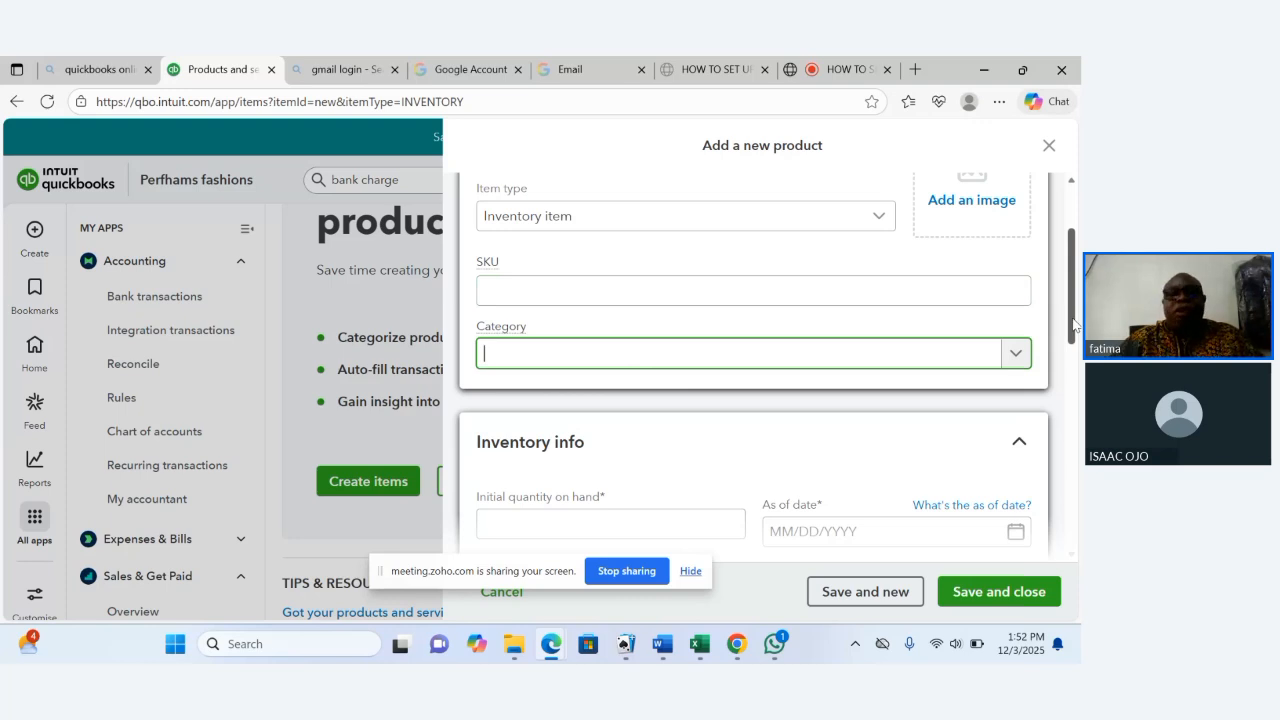
pyautogui.scroll(-1, 1073, 323)
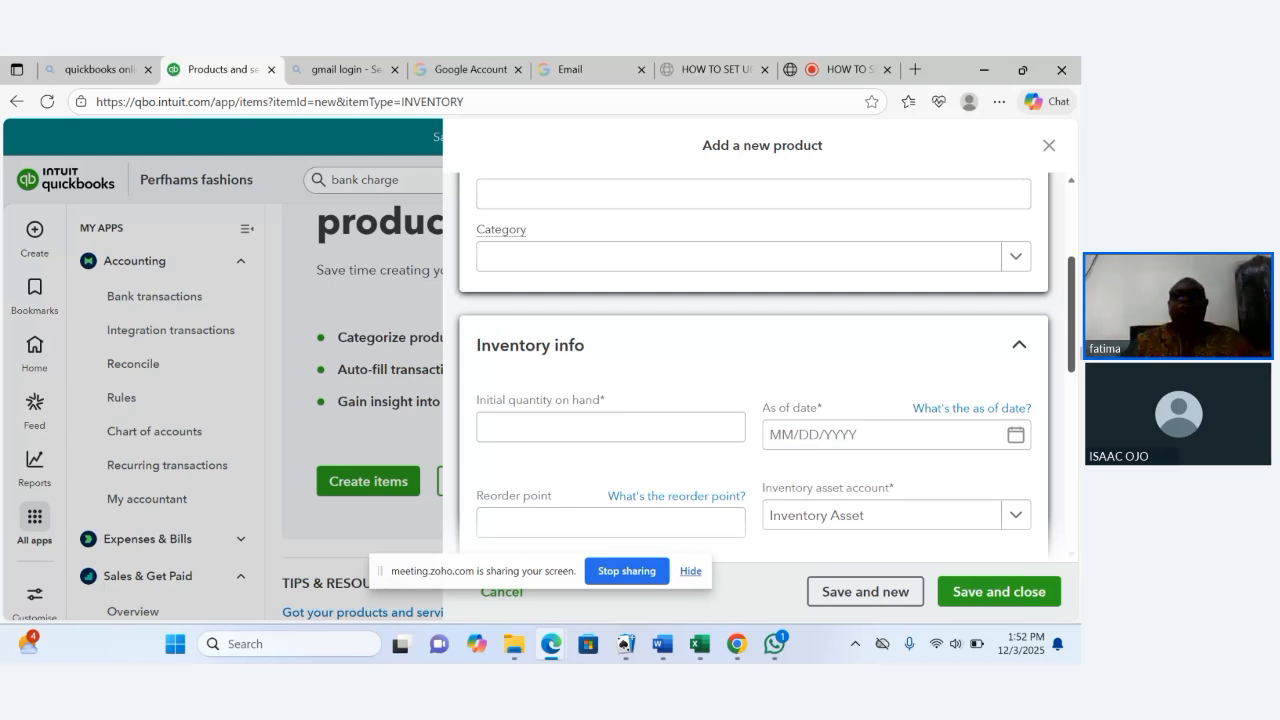
# Set the reorder point to 20 in the inventory info.
pyautogui.click(575, 424)
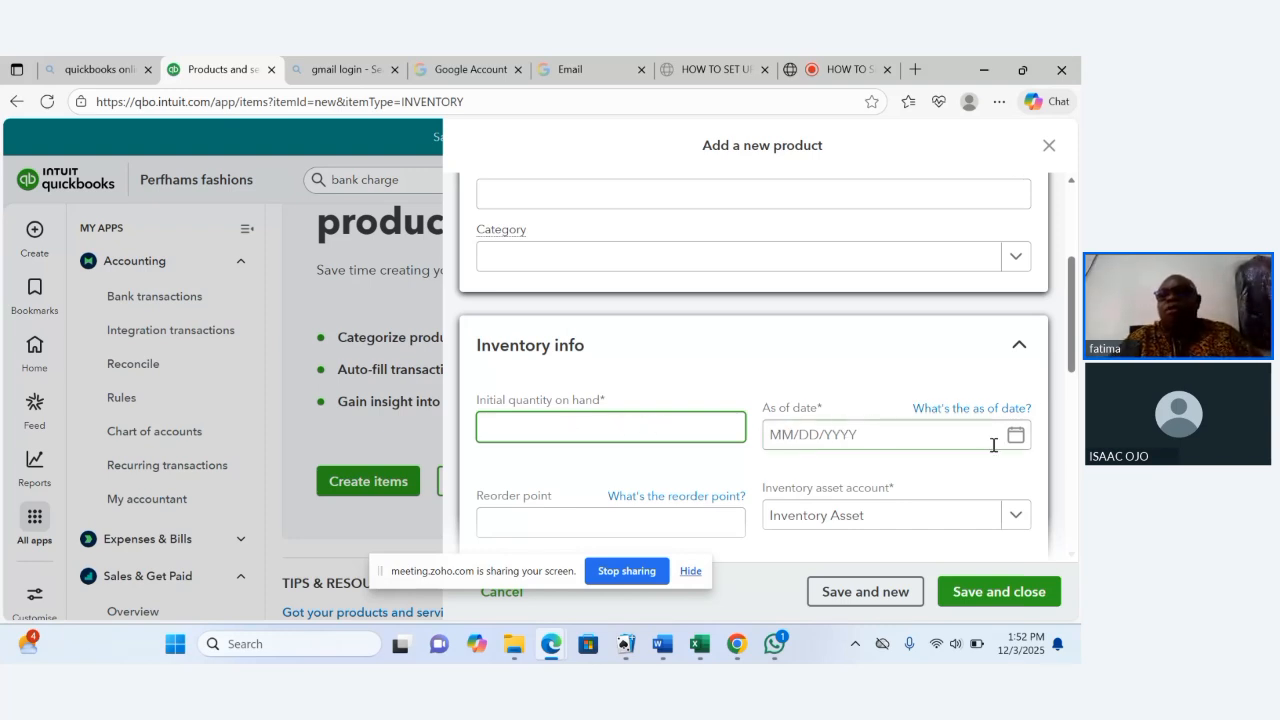
pyautogui.moveTo(1075, 357); pyautogui.dragTo(1078, 422)
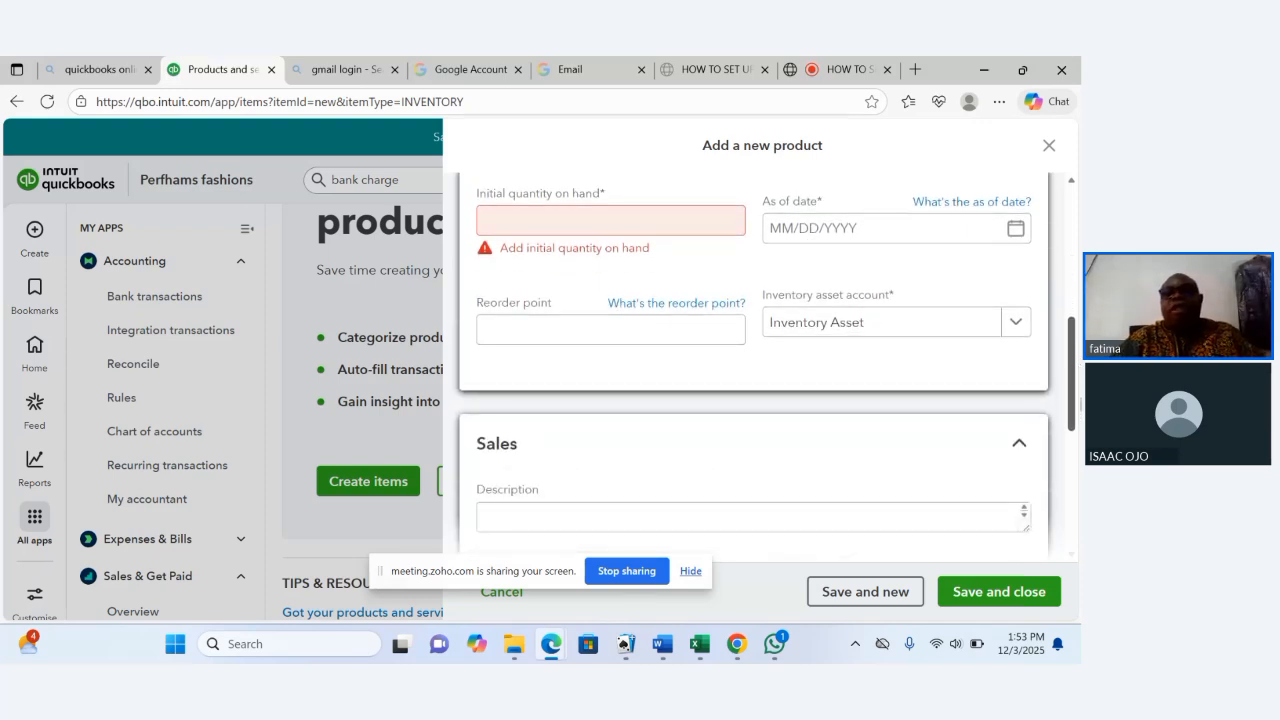
pyautogui.click(678, 333)
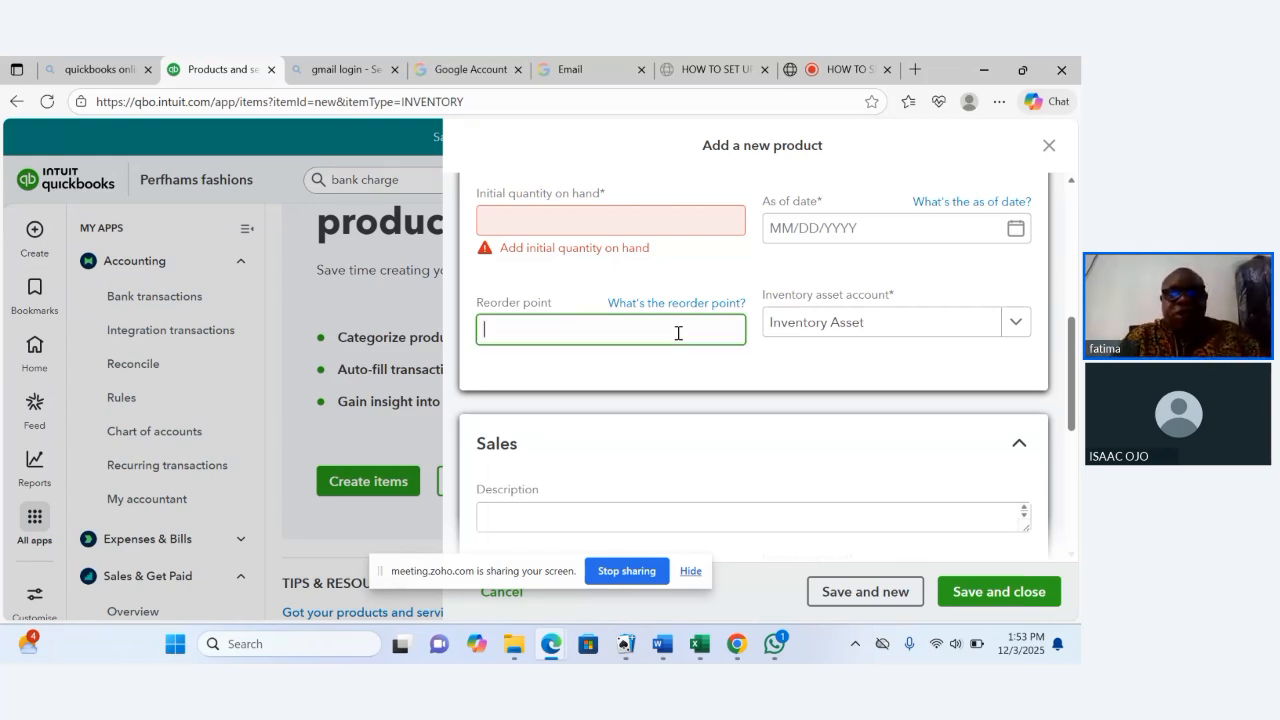
pyautogui.write('20')
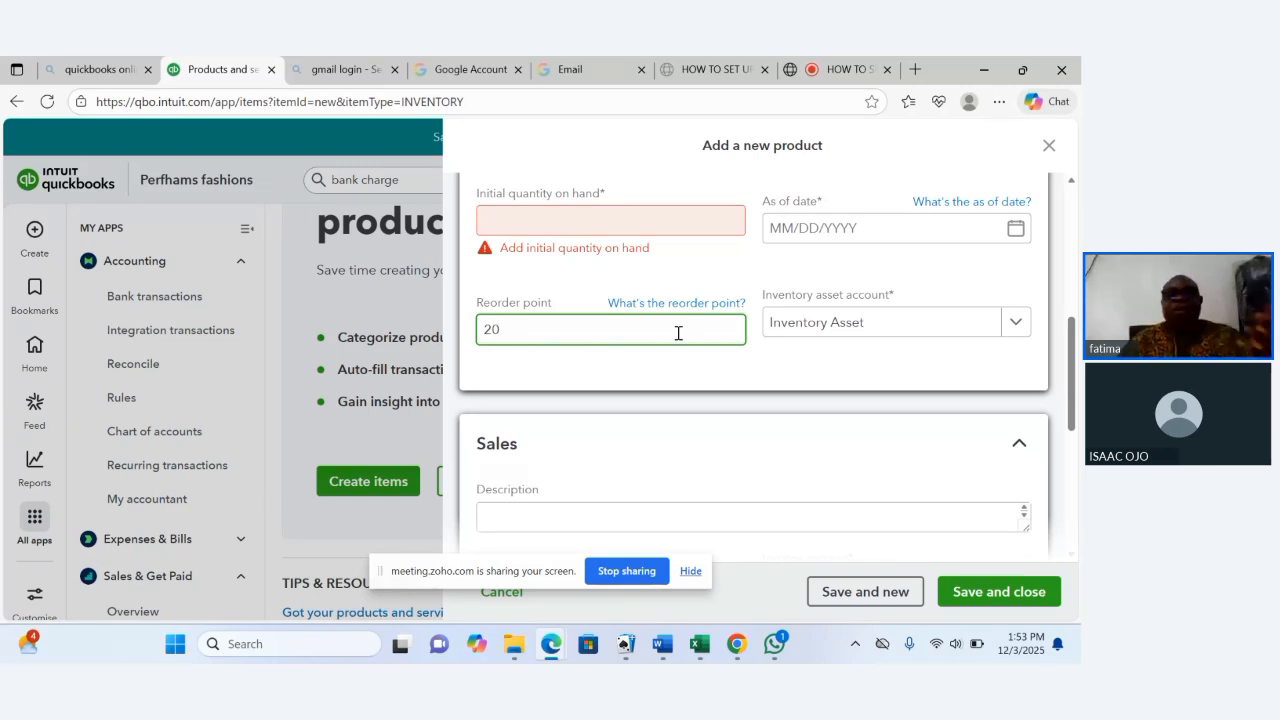
pyautogui.press('Tab')
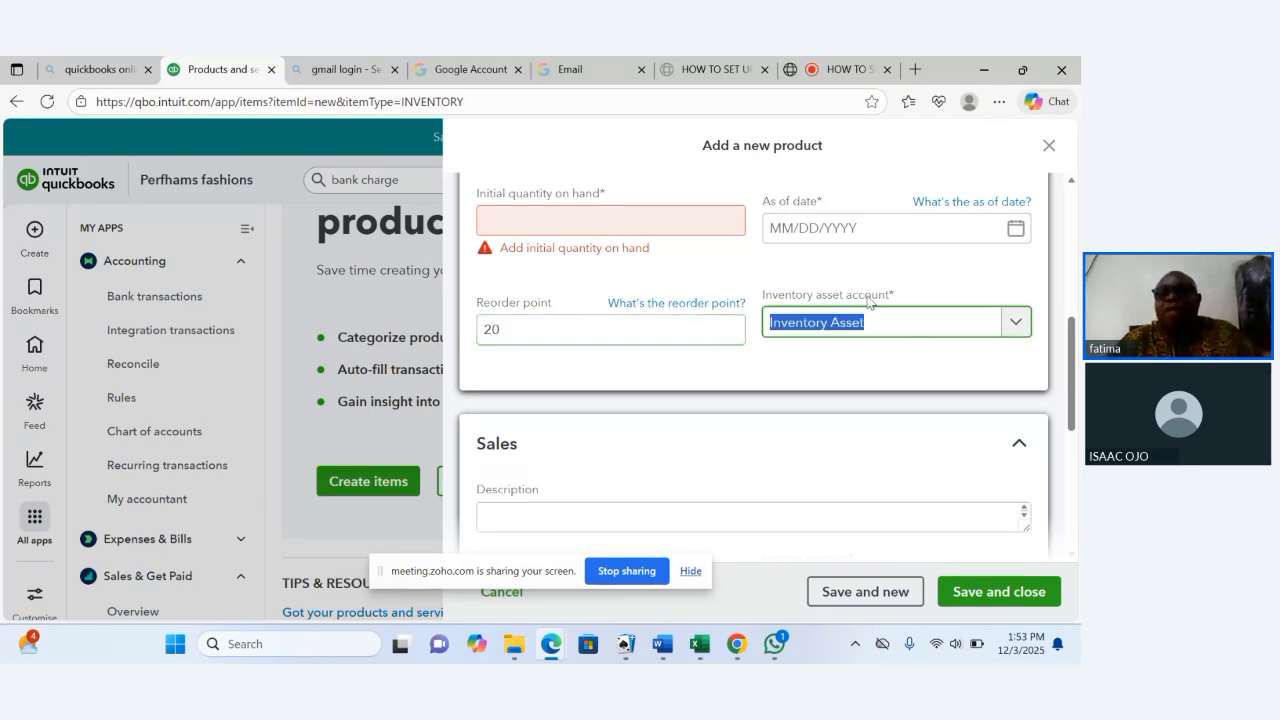
# Select Inventory Asset as the inventory asset account.
pyautogui.click(1016, 324)
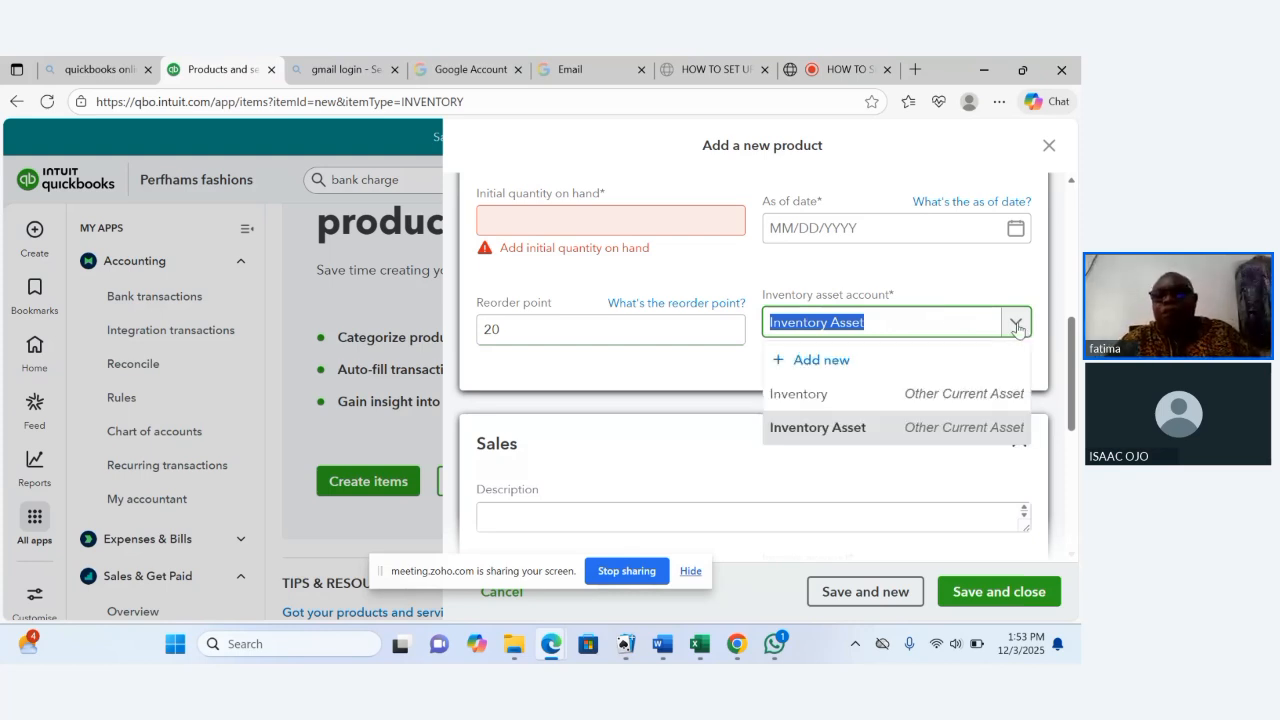
pyautogui.click(860, 434)
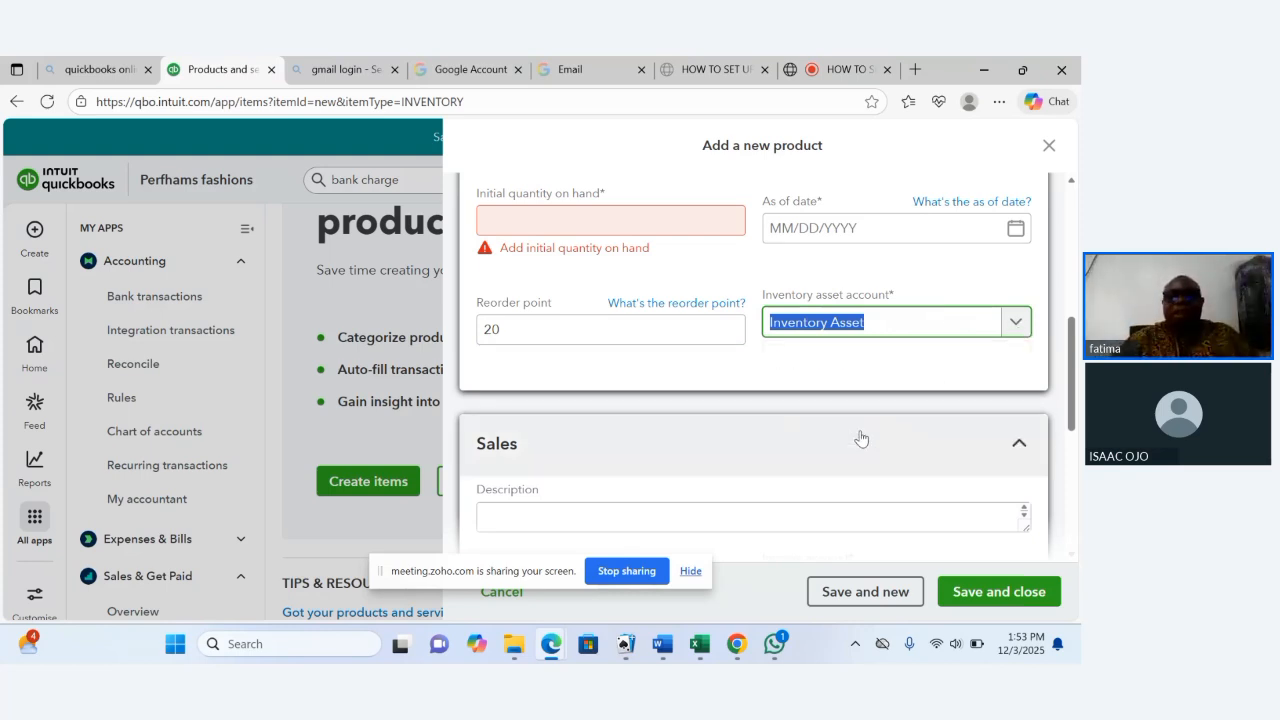
pyautogui.moveTo(1072, 397); pyautogui.dragTo(1074, 437)
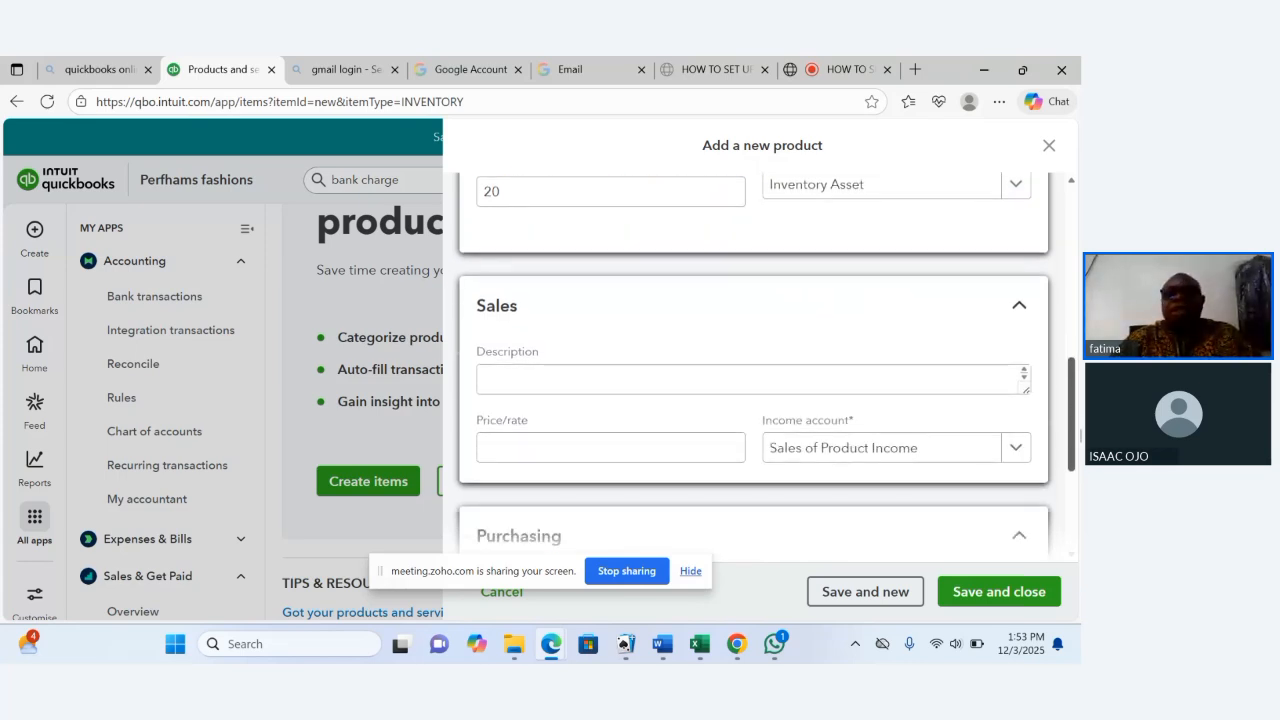
# Enter "Acer Desktop Computer" as the sales description and copy the text.
pyautogui.click(864, 380)
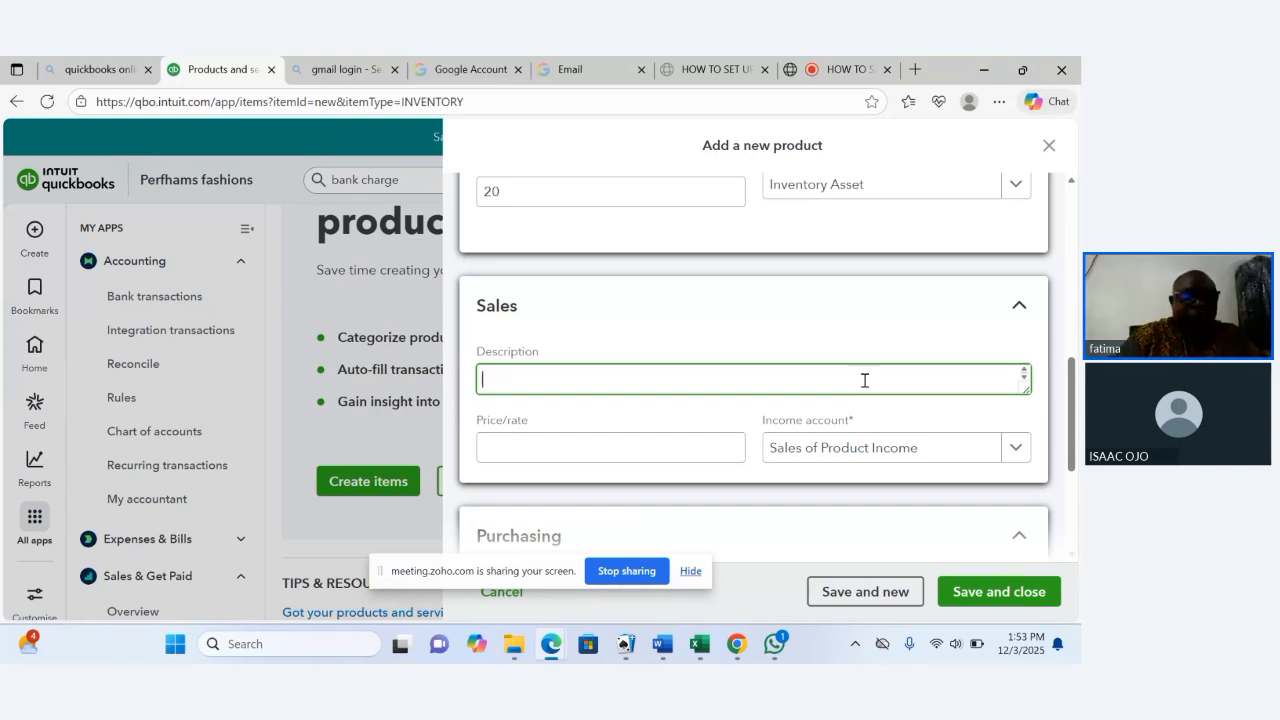
pyautogui.write('A')
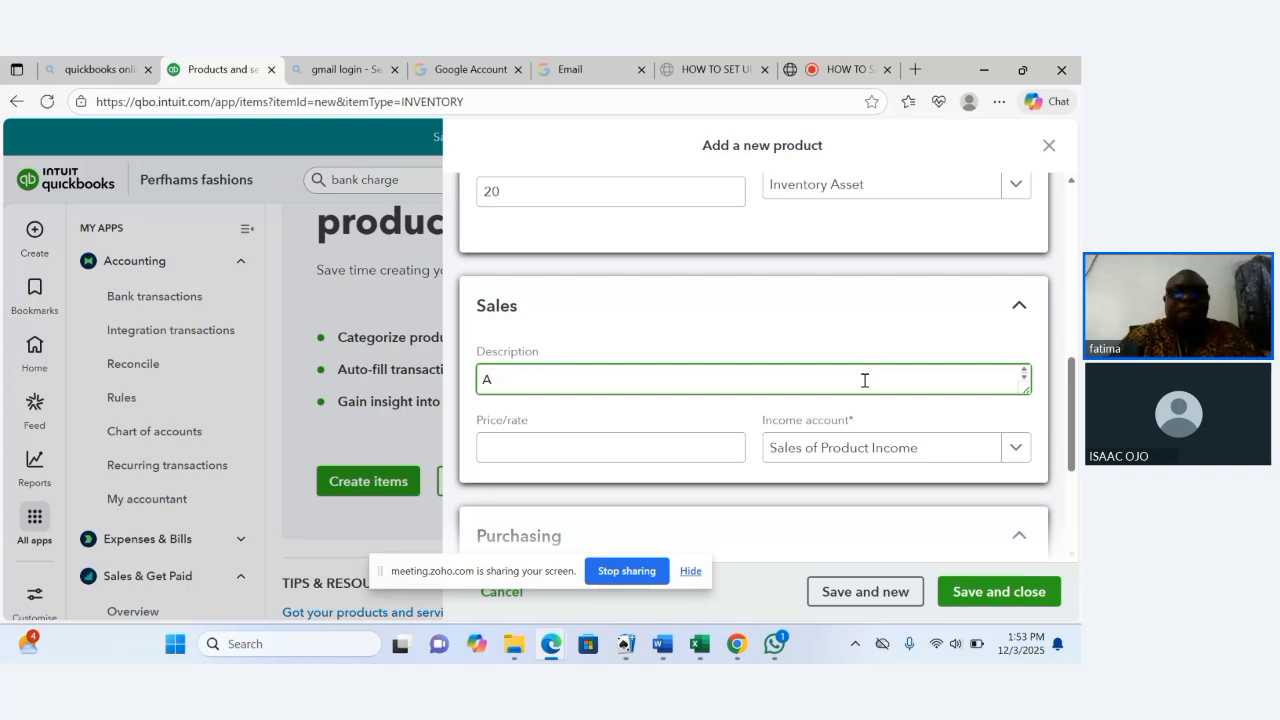
pyautogui.write('cc')
pyautogui.press('BackSpace')
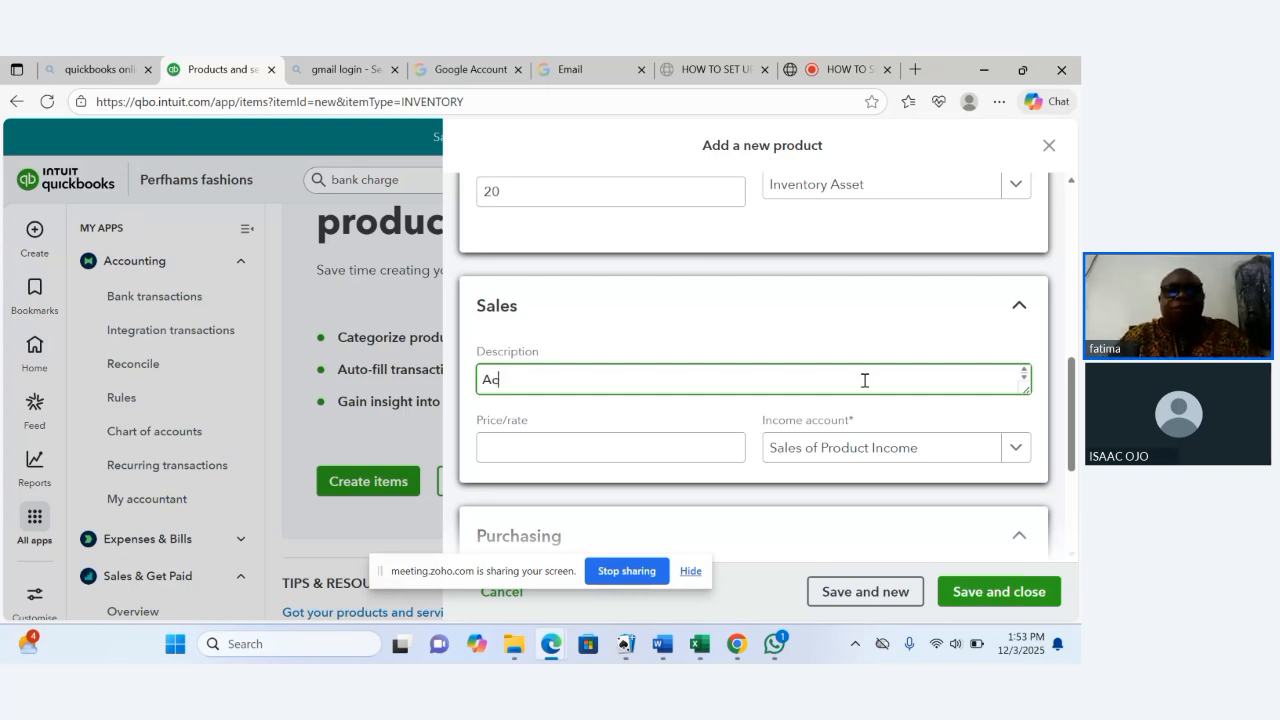
pyautogui.write('er')
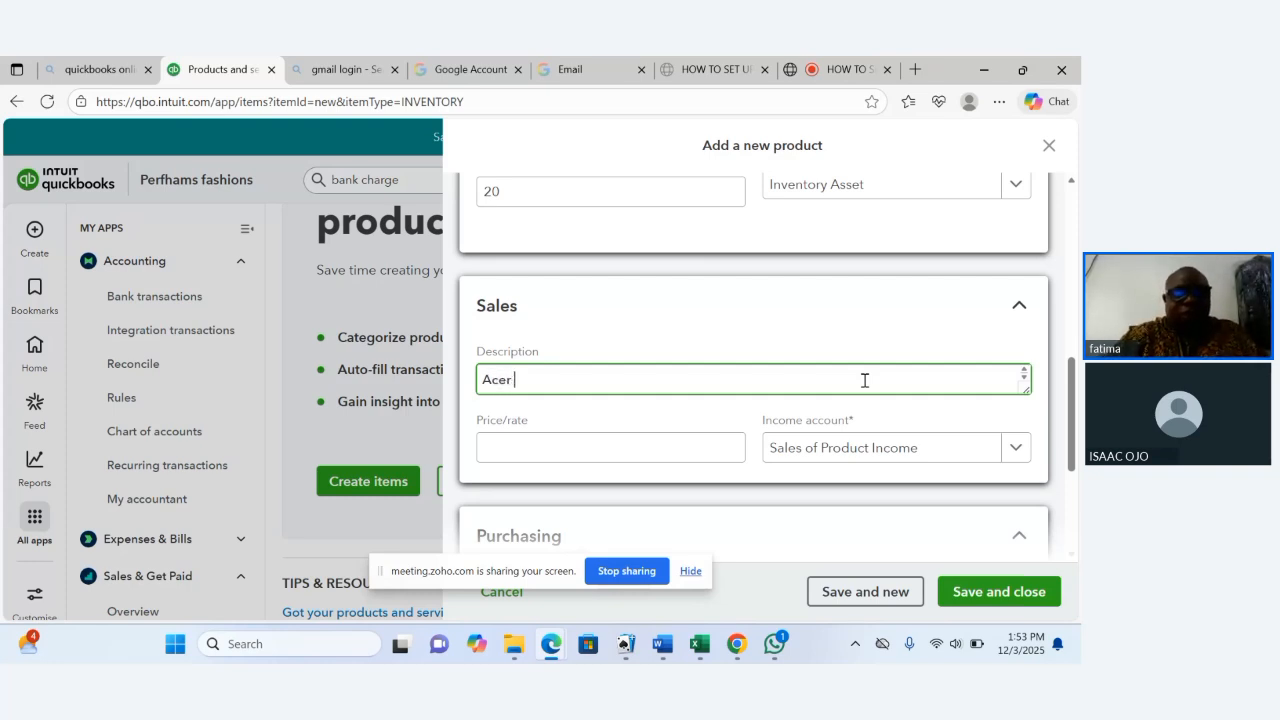
pyautogui.write(' D')
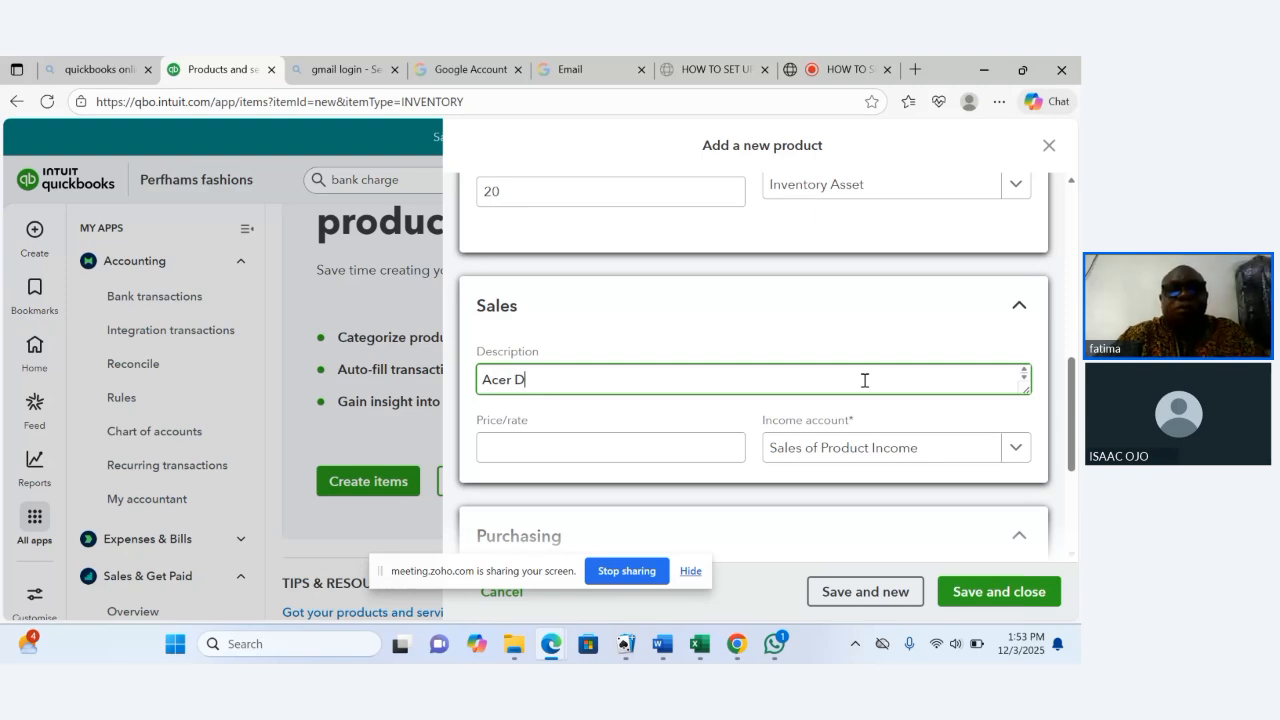
pyautogui.write('e')
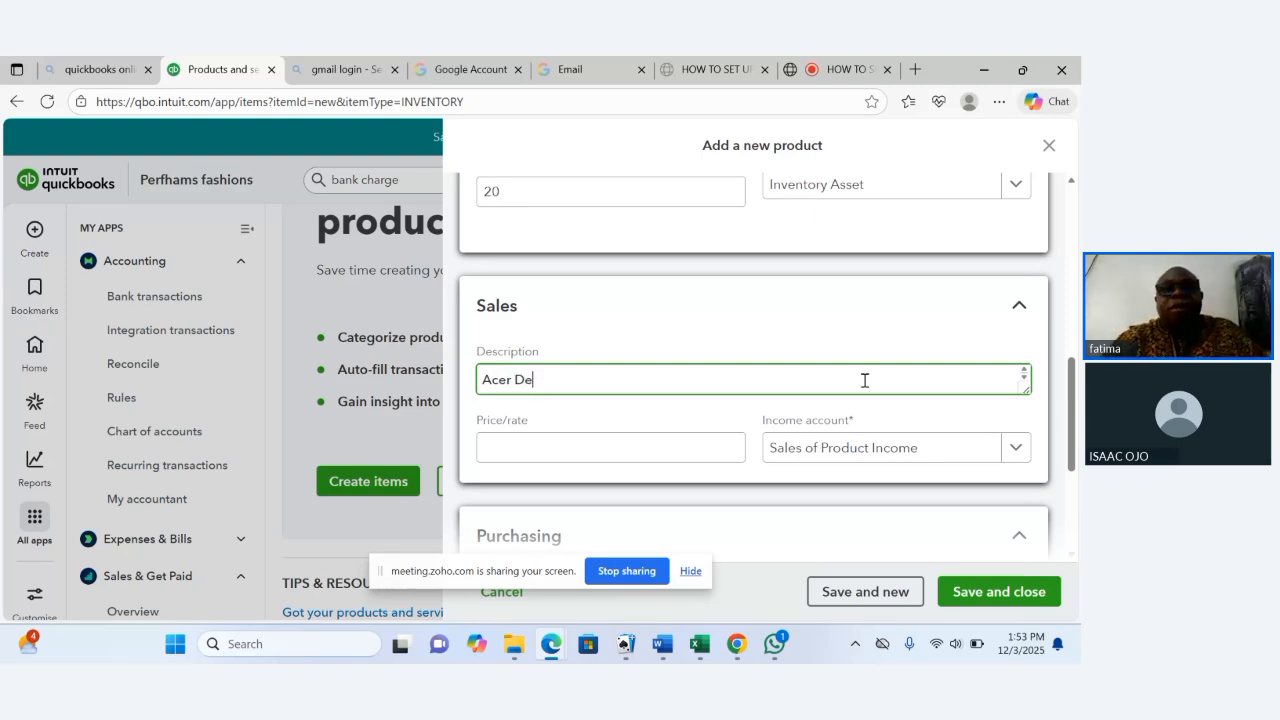
pyautogui.write('c')
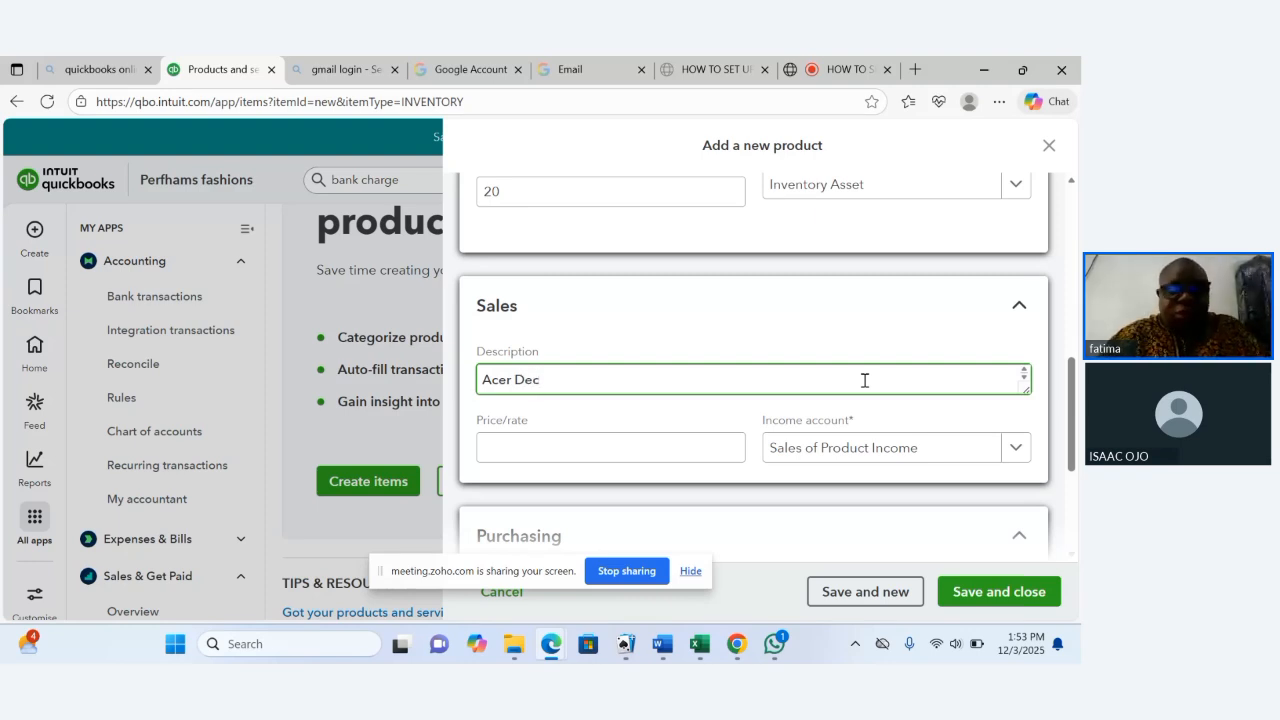
pyautogui.press('BackSpace')
pyautogui.write('s')
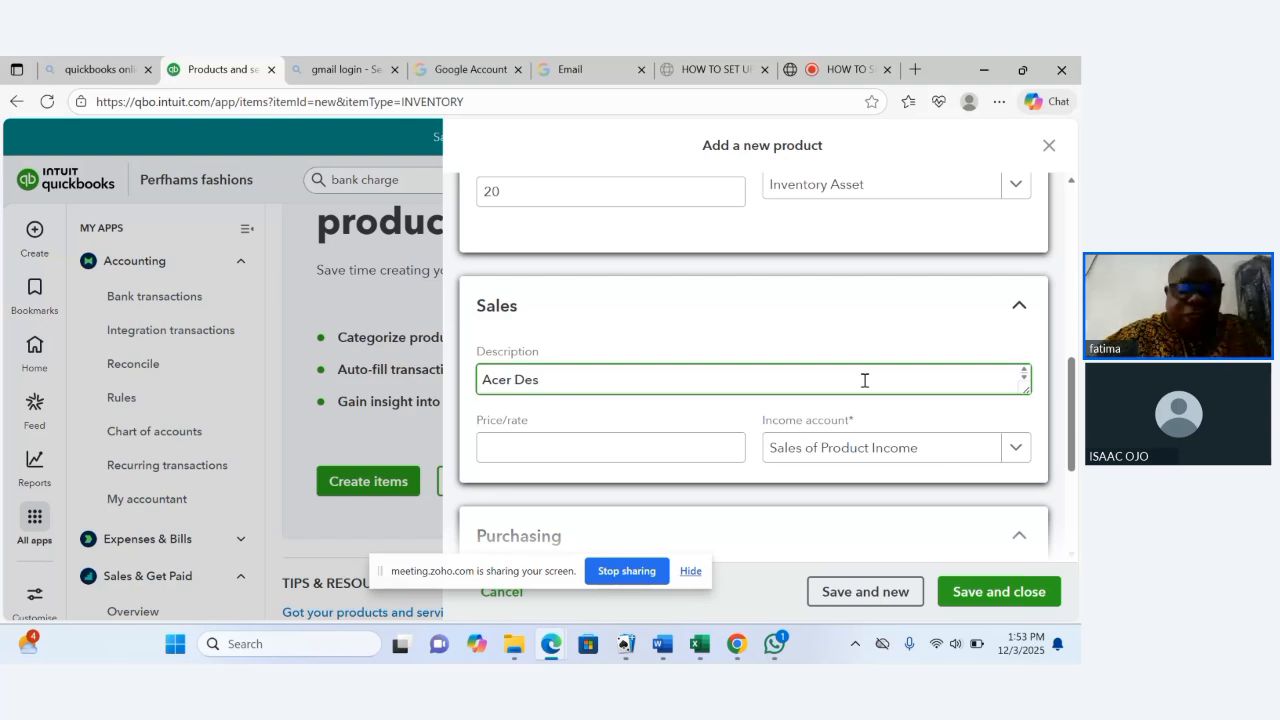
pyautogui.write('kt')
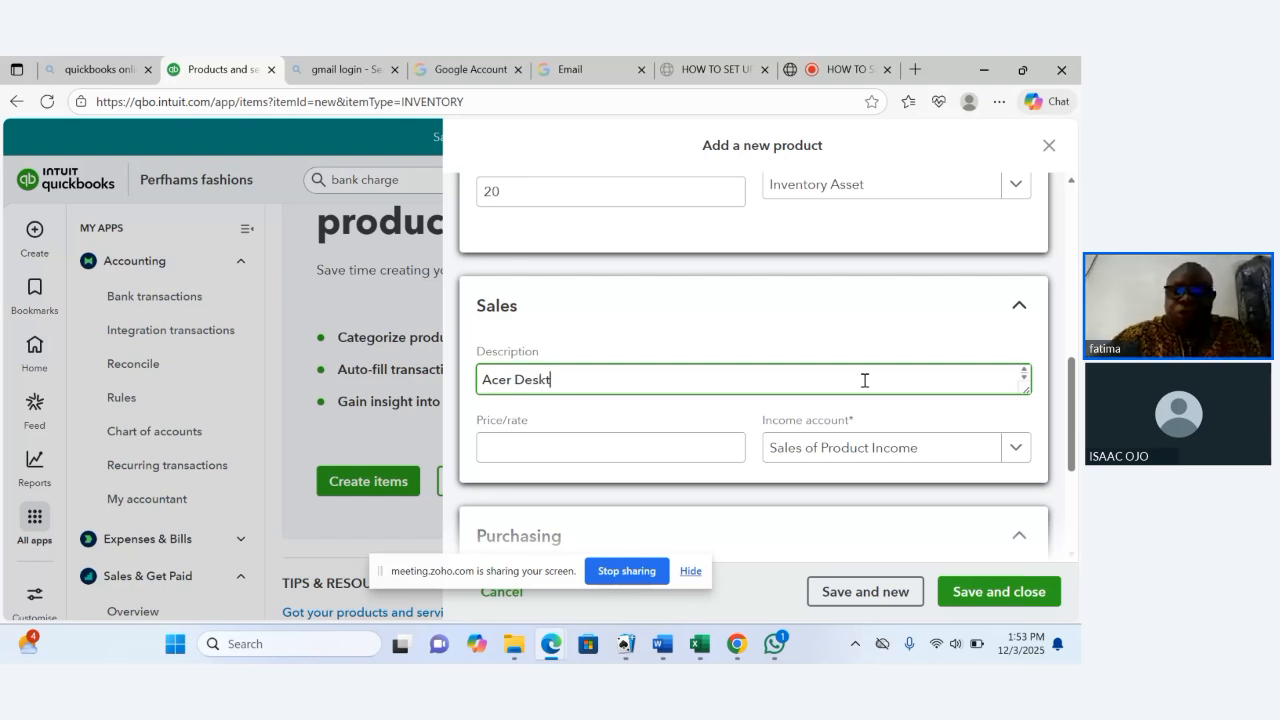
pyautogui.write('op')
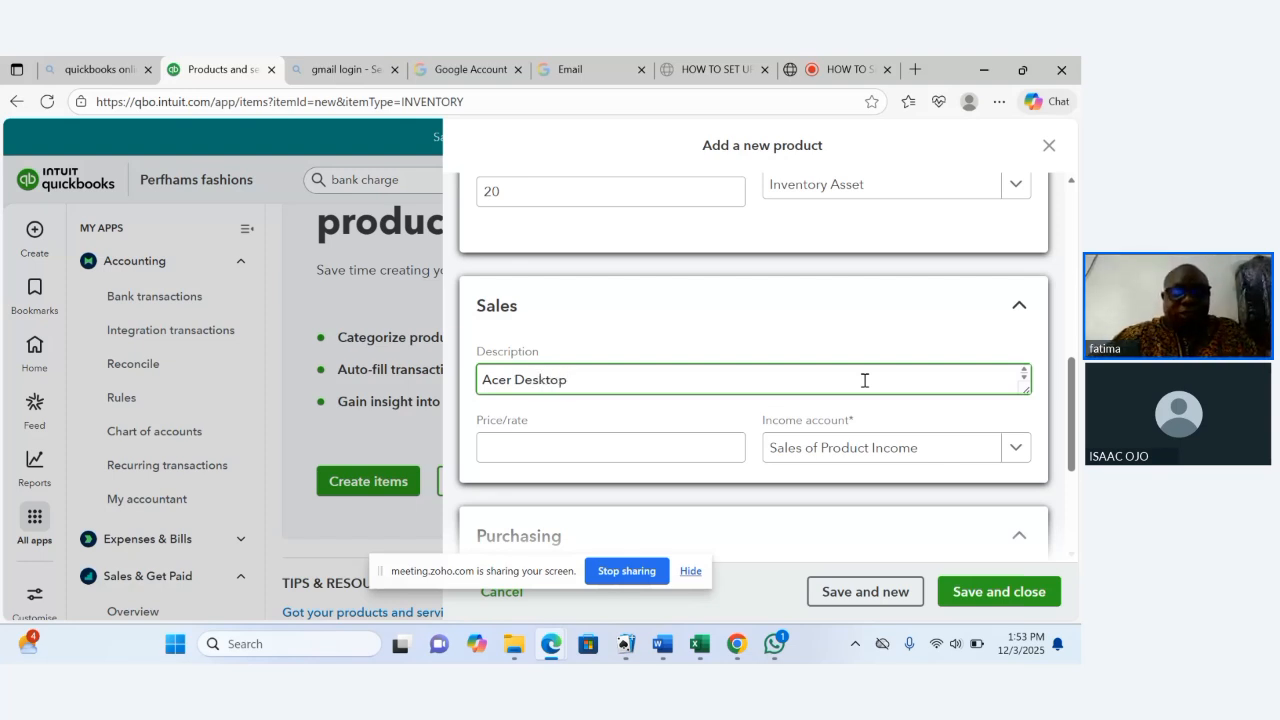
pyautogui.write(' C')
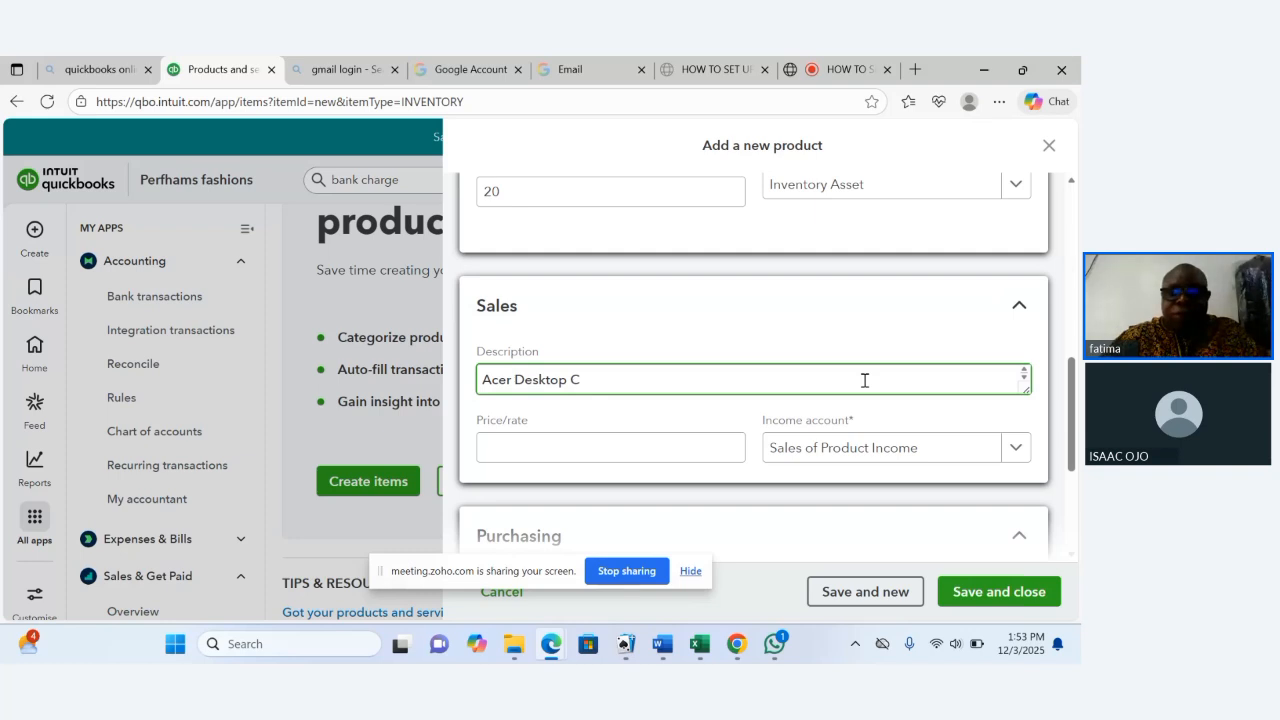
pyautogui.write('ompy')
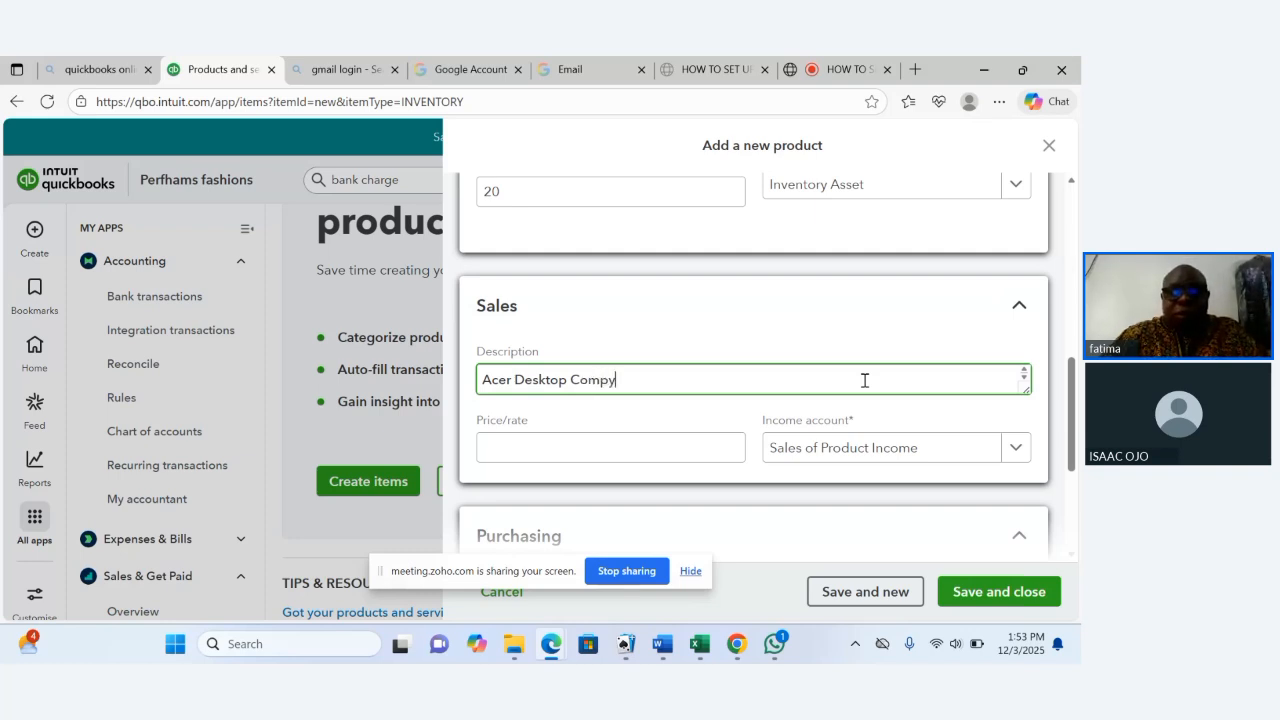
pyautogui.press('BackSpace')
pyautogui.write('u')
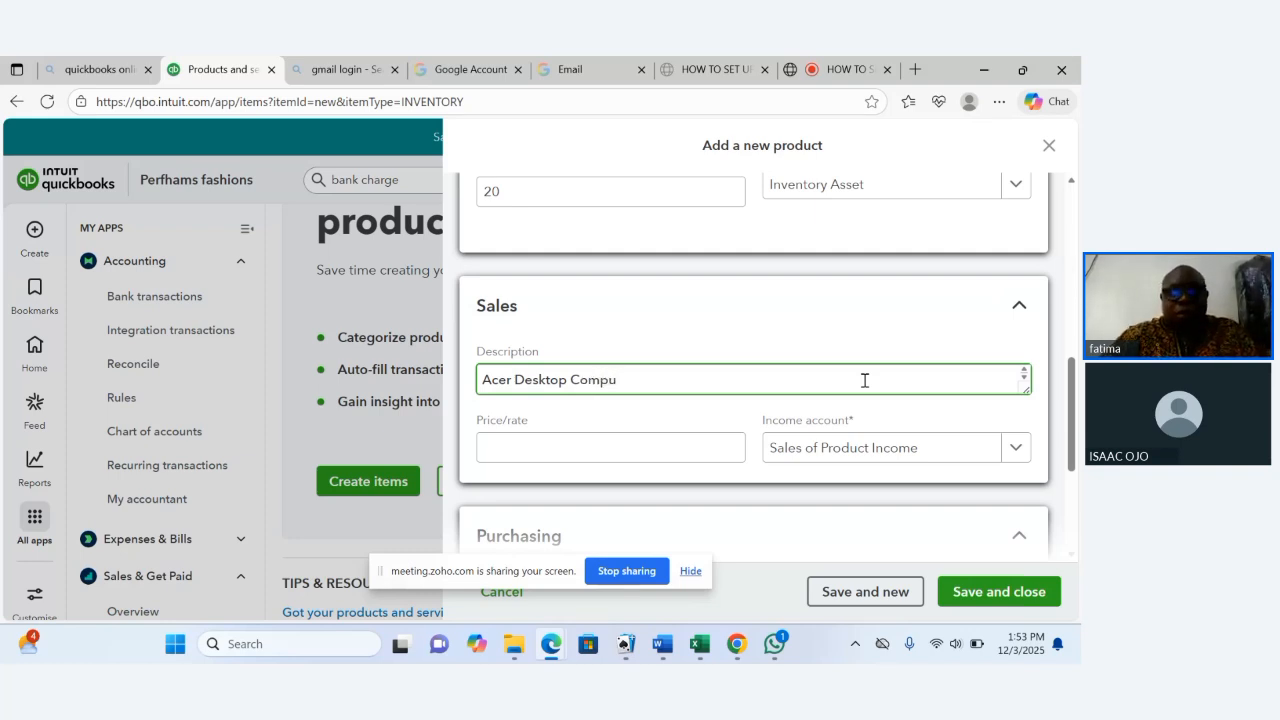
pyautogui.write('ter')
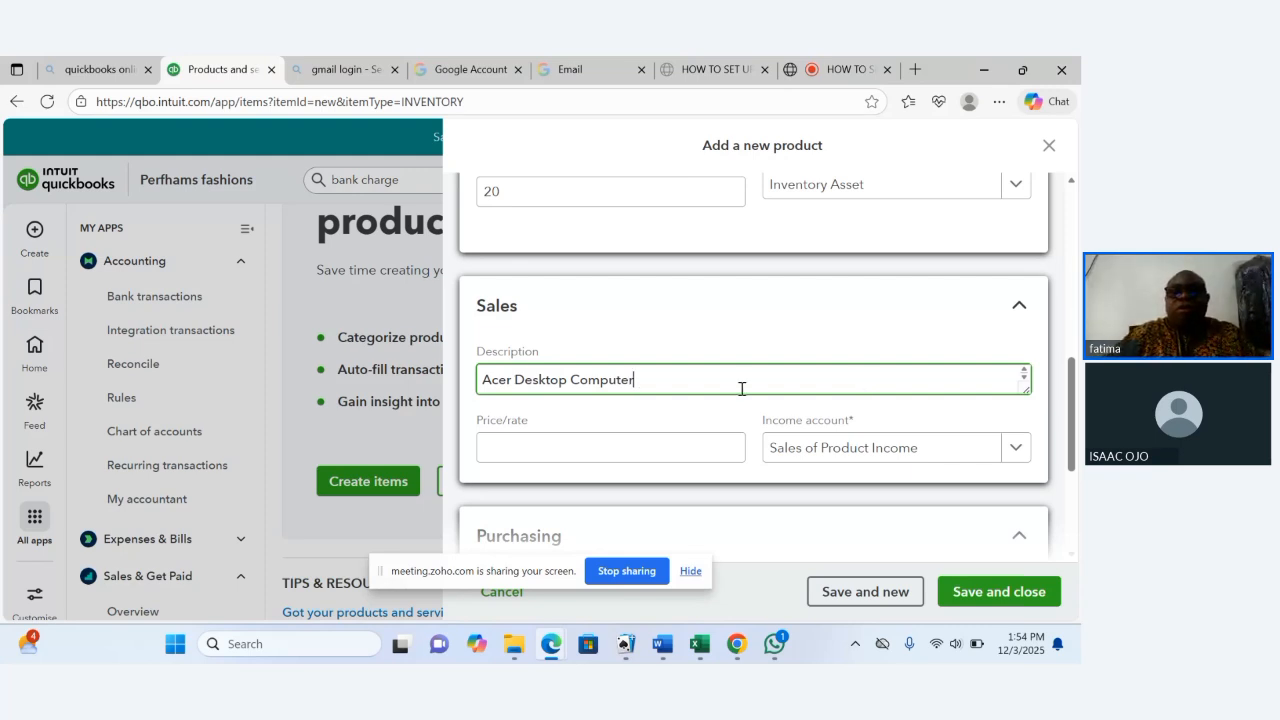
pyautogui.moveTo(683, 388); pyautogui.dragTo(478, 385)
pyautogui.hotkey('ctrl', 'c')
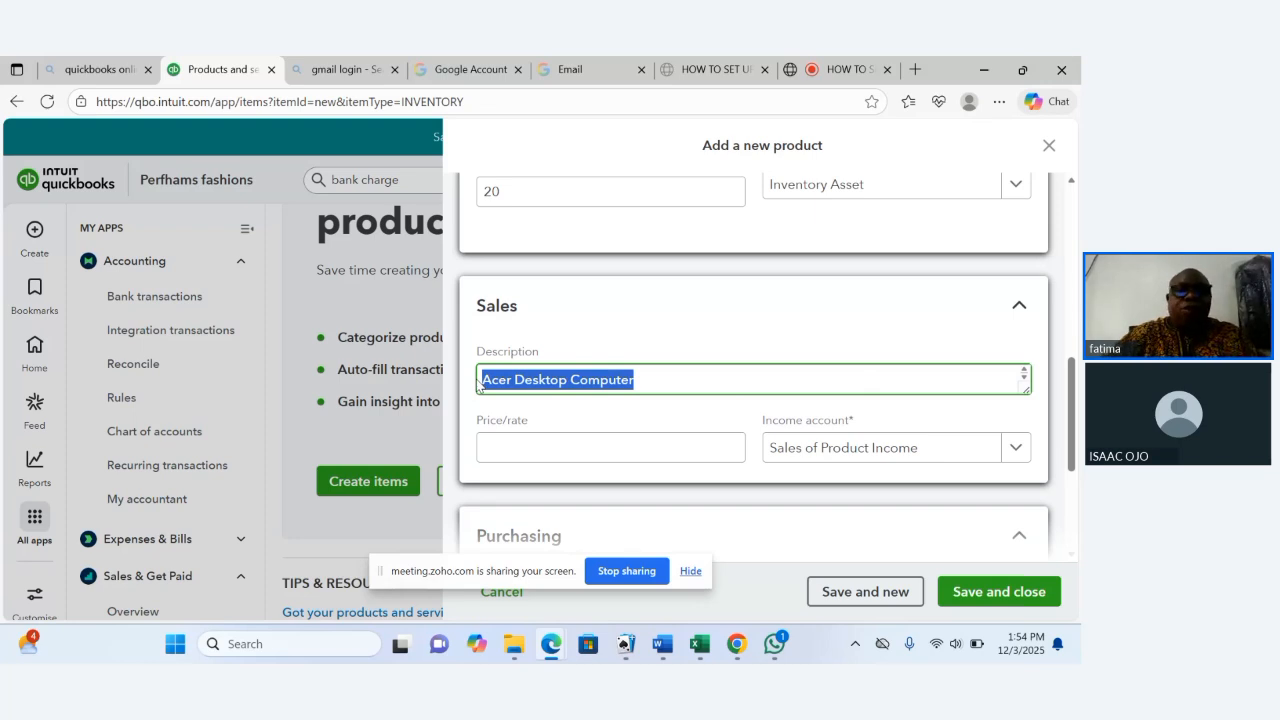
# Set the sales price/rate to 30000.
pyautogui.click(499, 443)
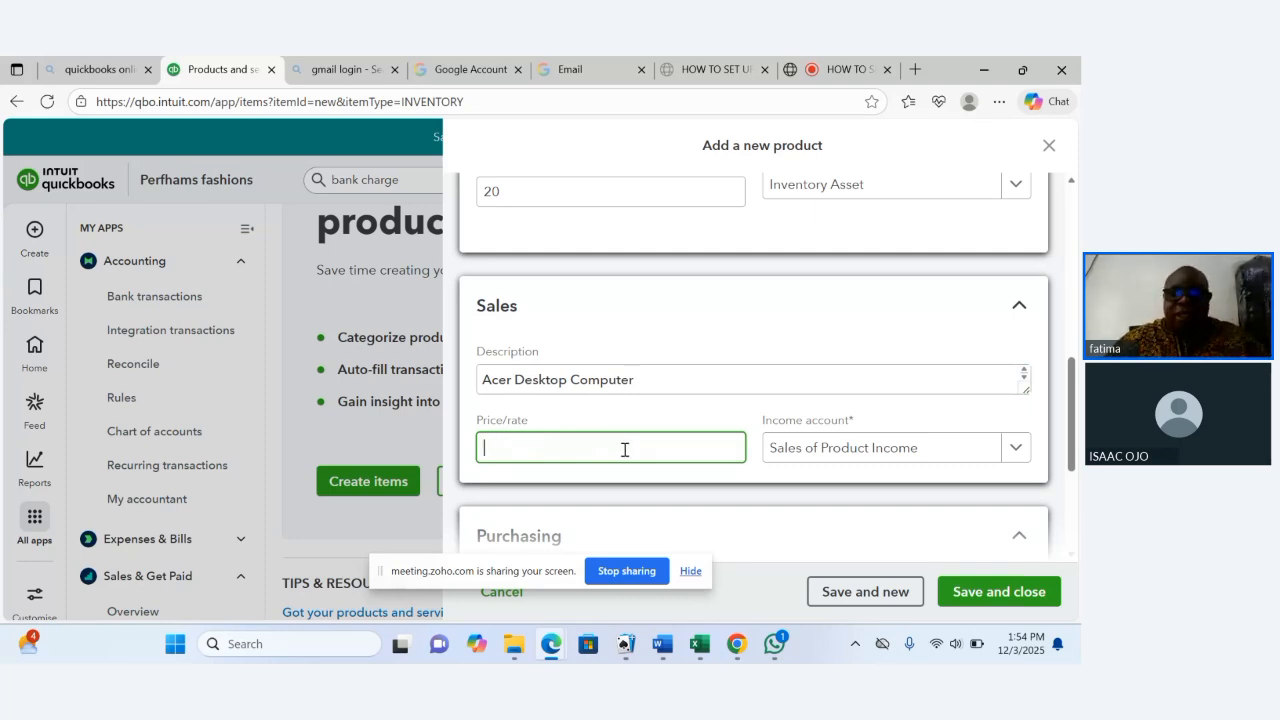
pyautogui.write('3')
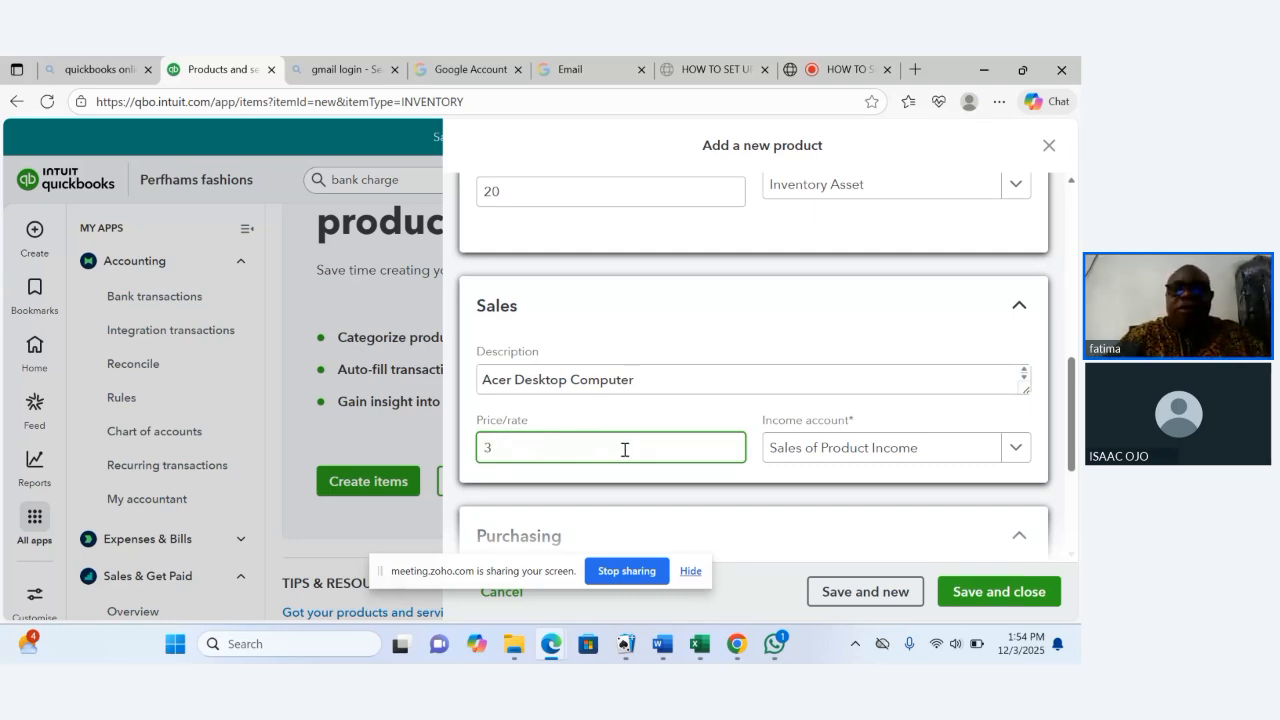
pyautogui.write('00000')
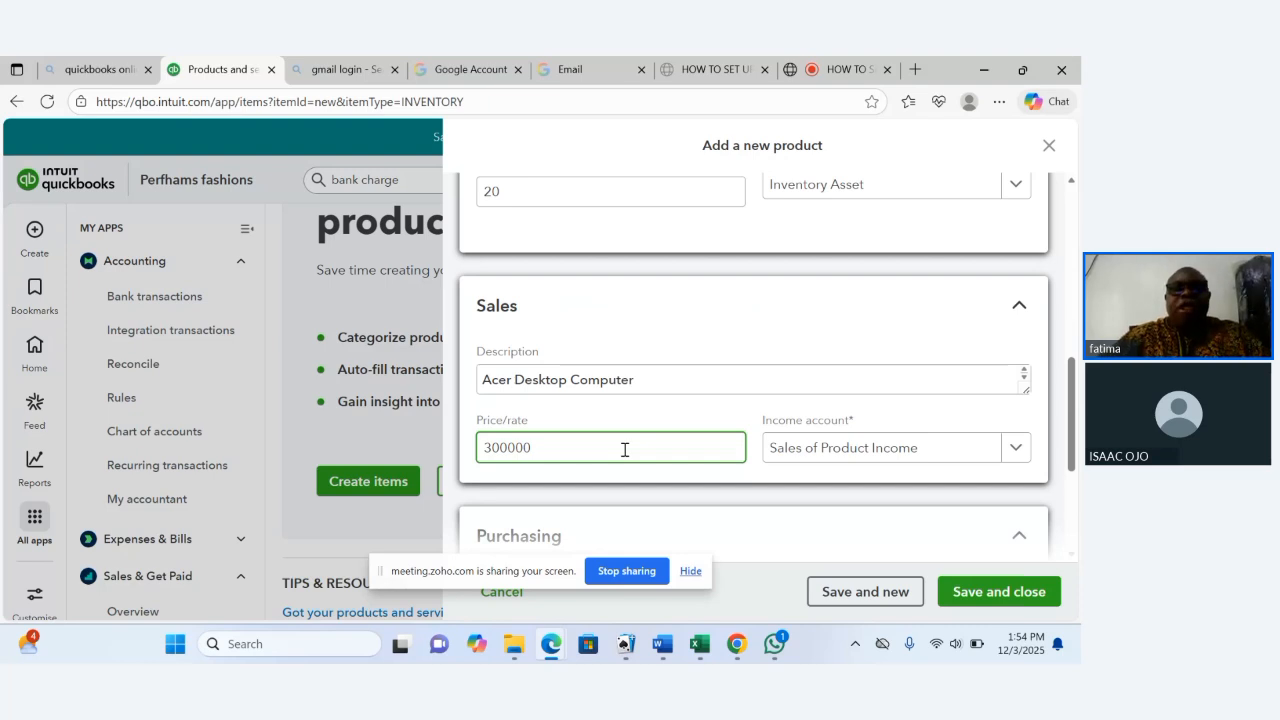
pyautogui.press('BackSpace')
pyautogui.press('Tab')
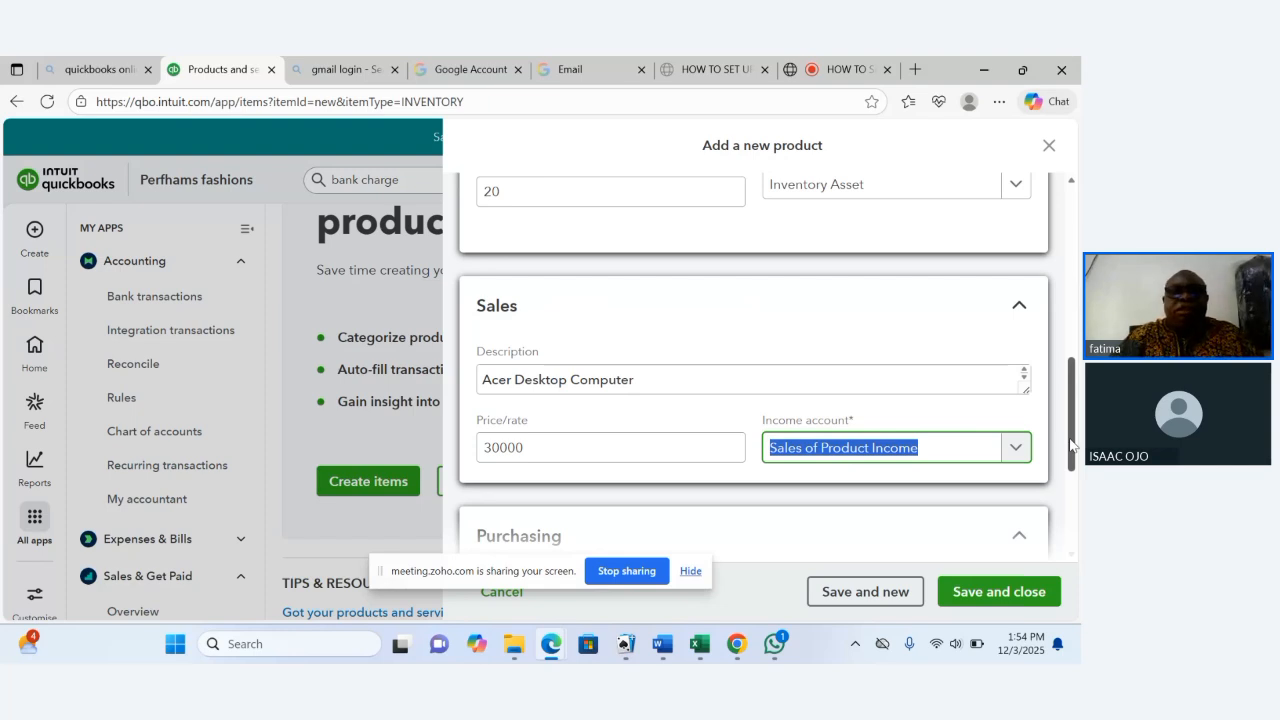
# Paste "Acer Desktop Computer" as the purchase description.
pyautogui.moveTo(1073, 445); pyautogui.dragTo(1079, 518)
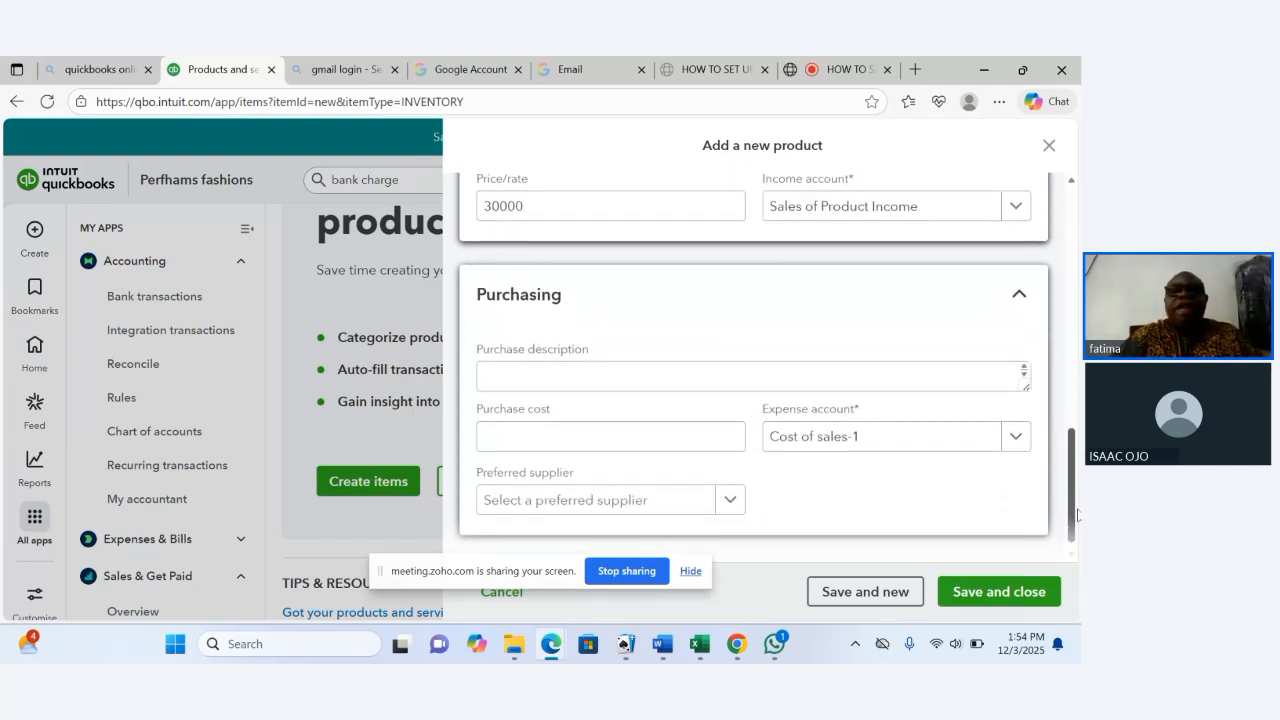
pyautogui.click(558, 376)
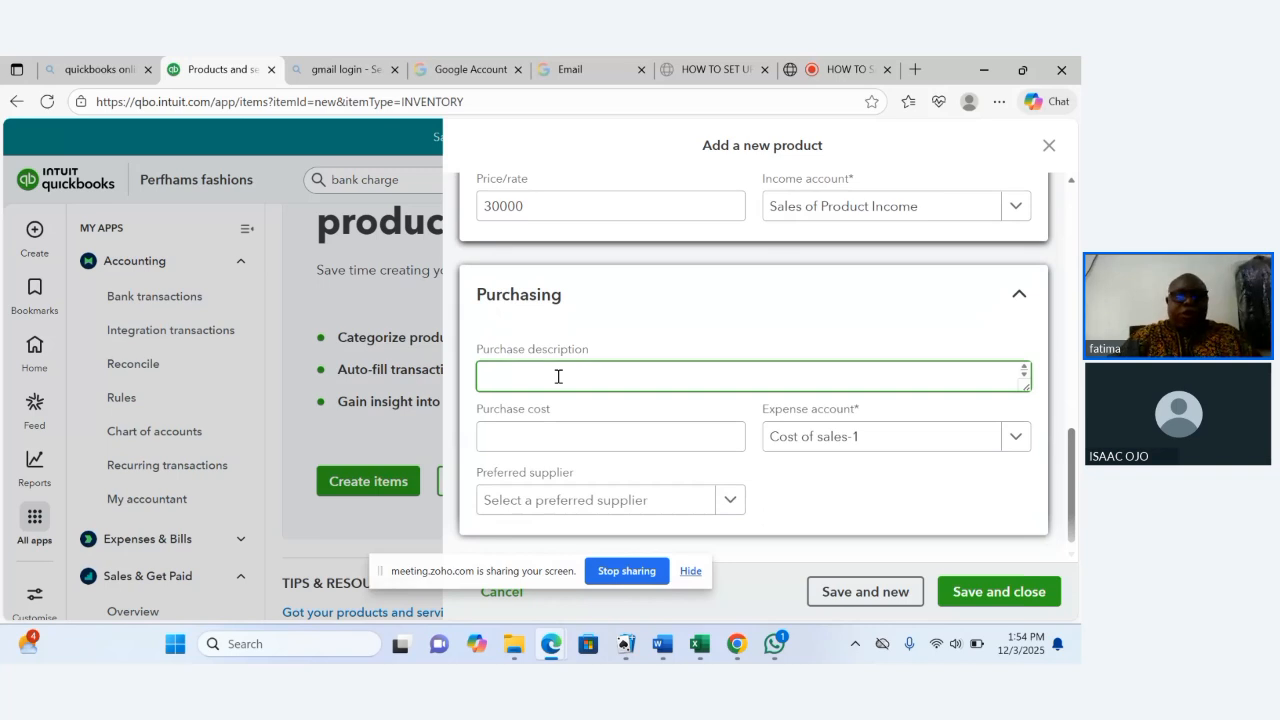
pyautogui.hotkey('ctrl', 'v')
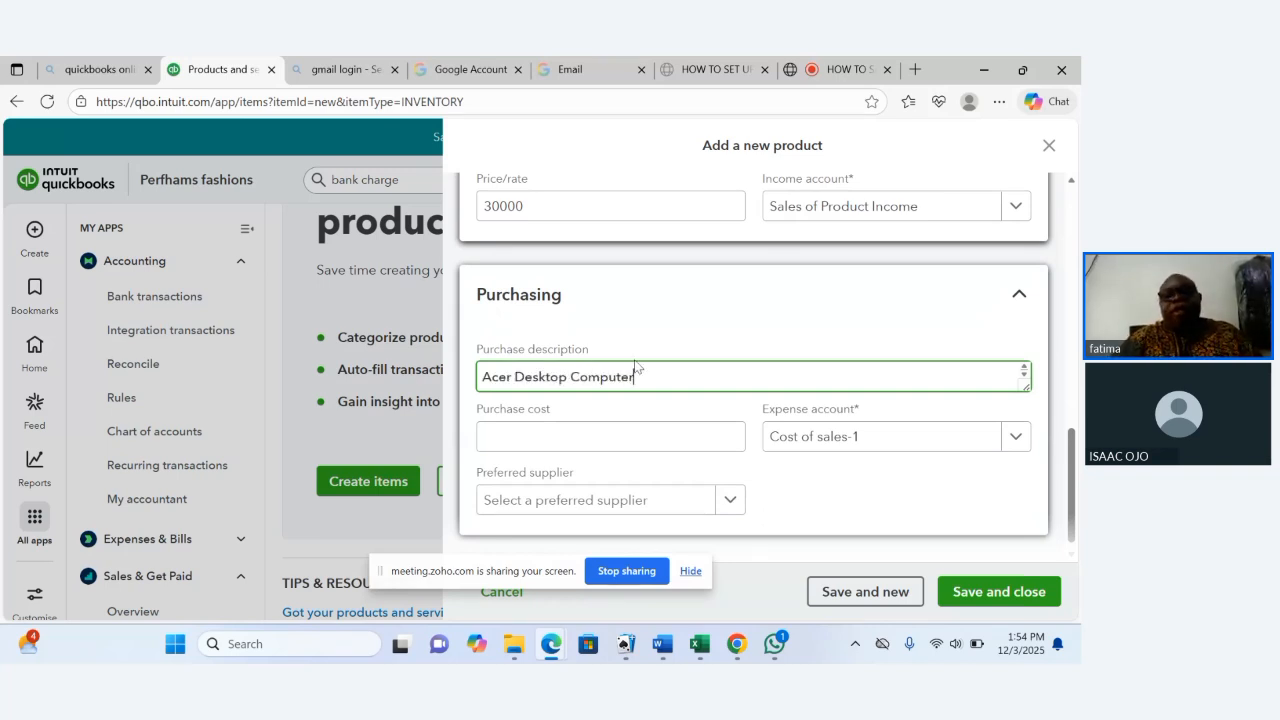
# Set the purchase cost to 25000.
pyautogui.click(623, 437)
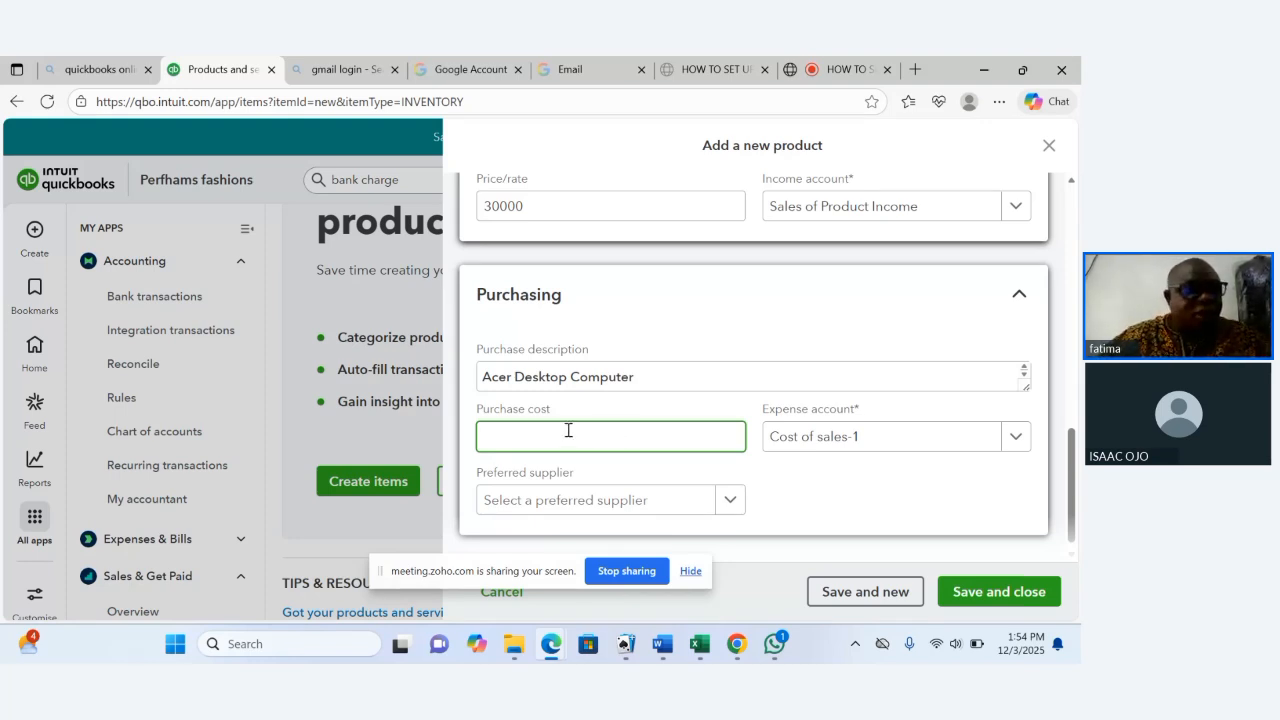
pyautogui.write('2')
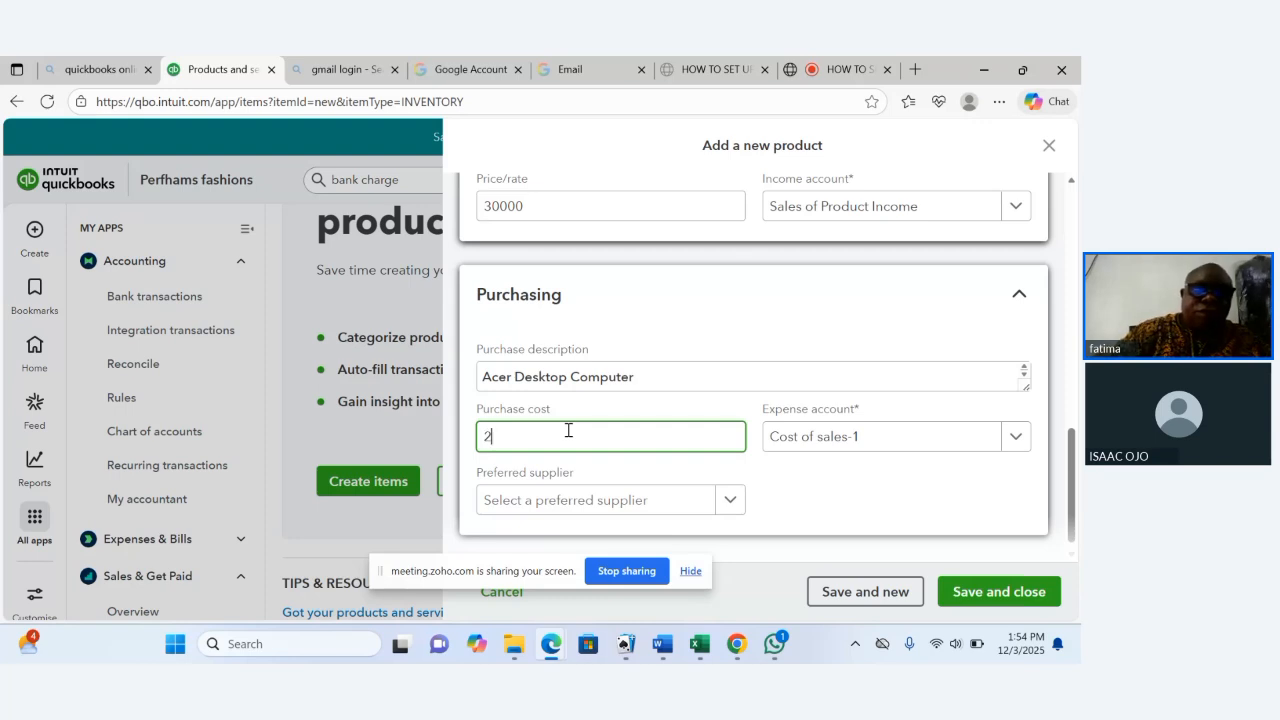
pyautogui.write('5')
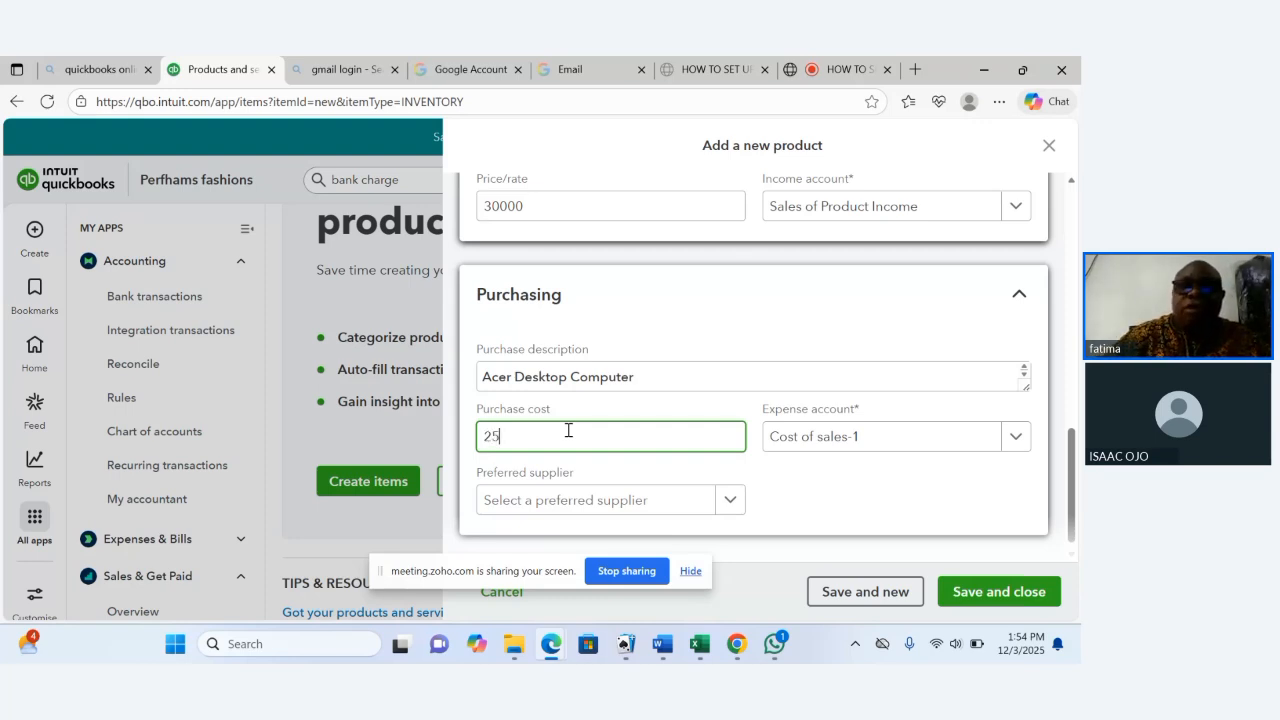
pyautogui.write('0000')
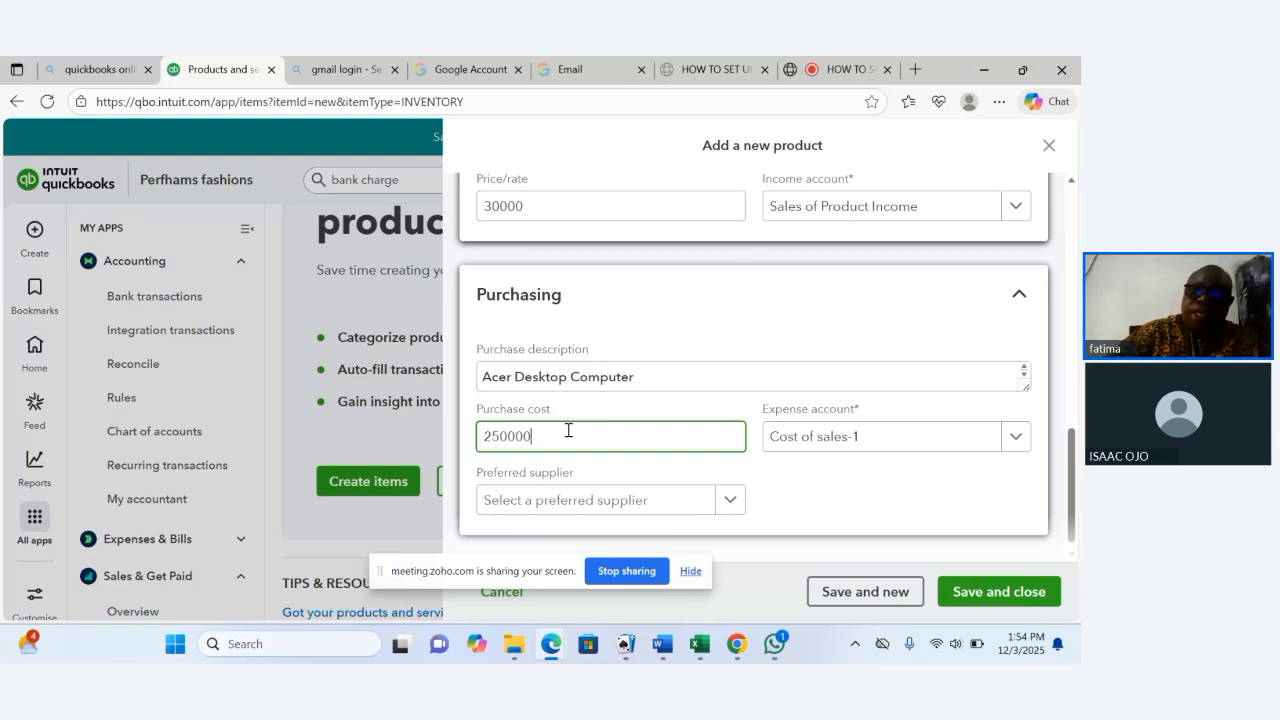
pyautogui.press('BackSpace')
pyautogui.press('Tab')
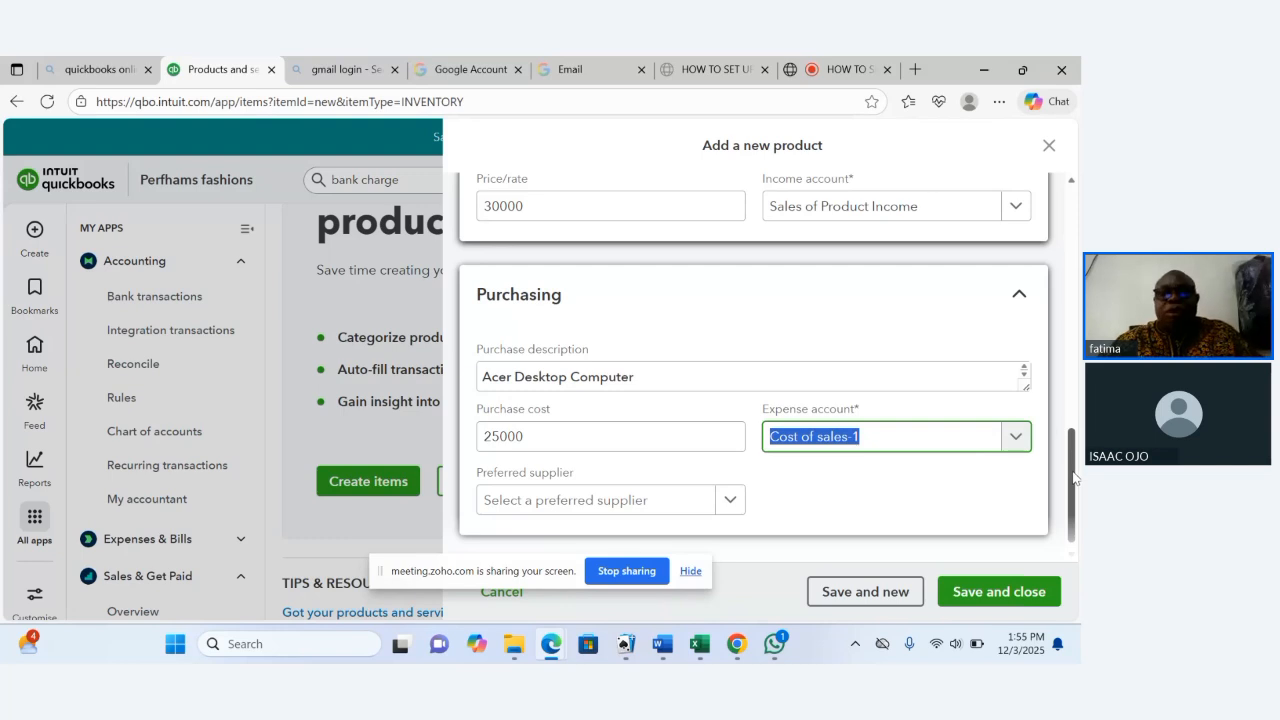
# Check the preferred supplier options, then try to save and close the product.
pyautogui.moveTo(1073, 478); pyautogui.dragTo(1073, 483)
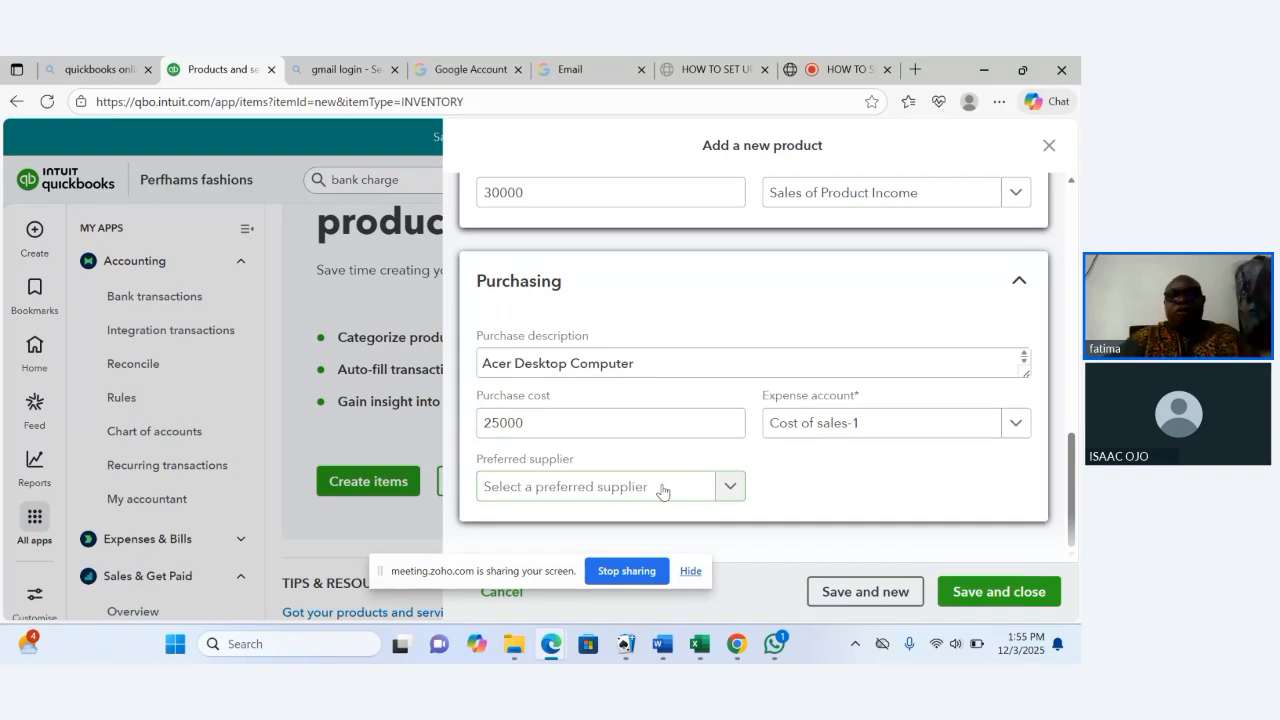
pyautogui.click(731, 490)
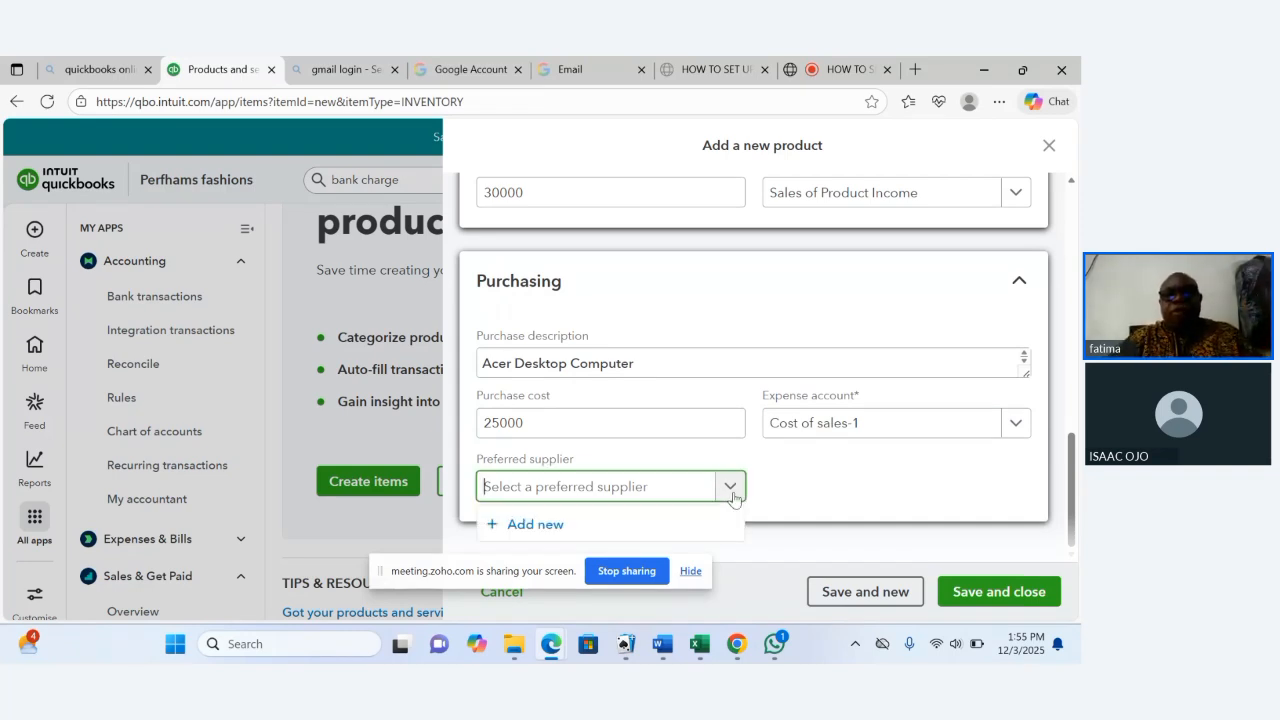
pyautogui.click(731, 490)
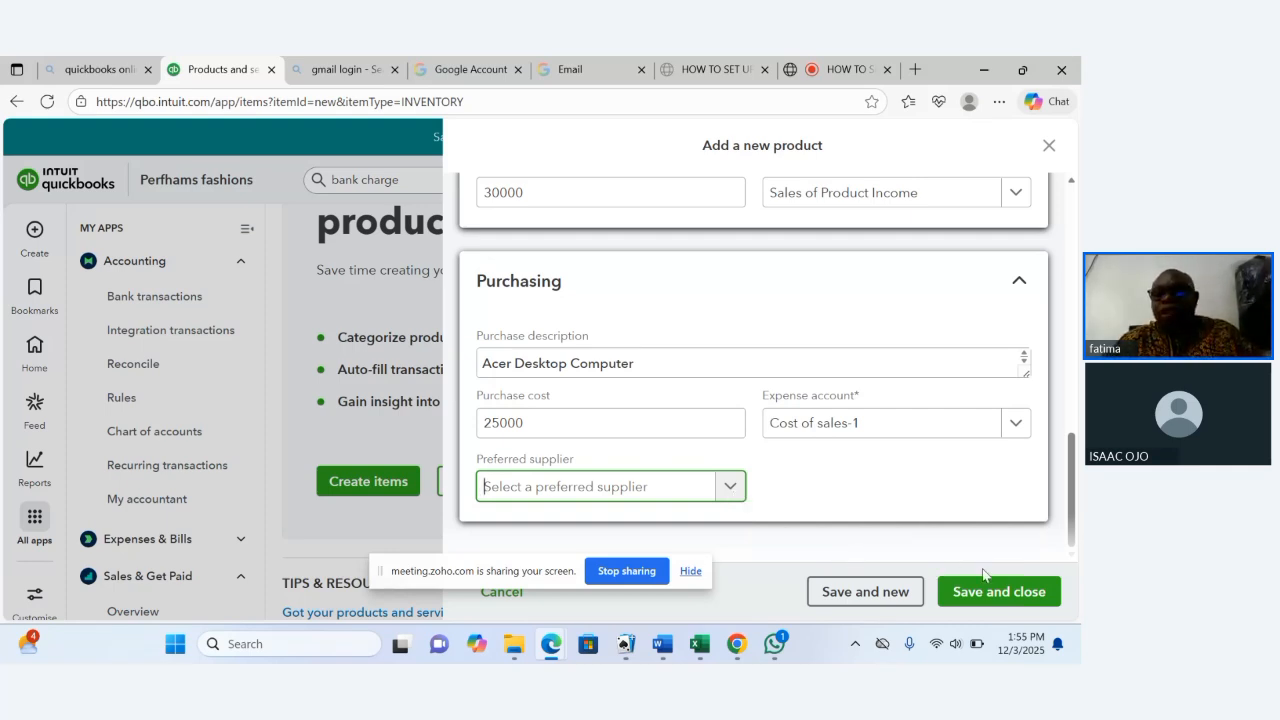
pyautogui.click(897, 591)
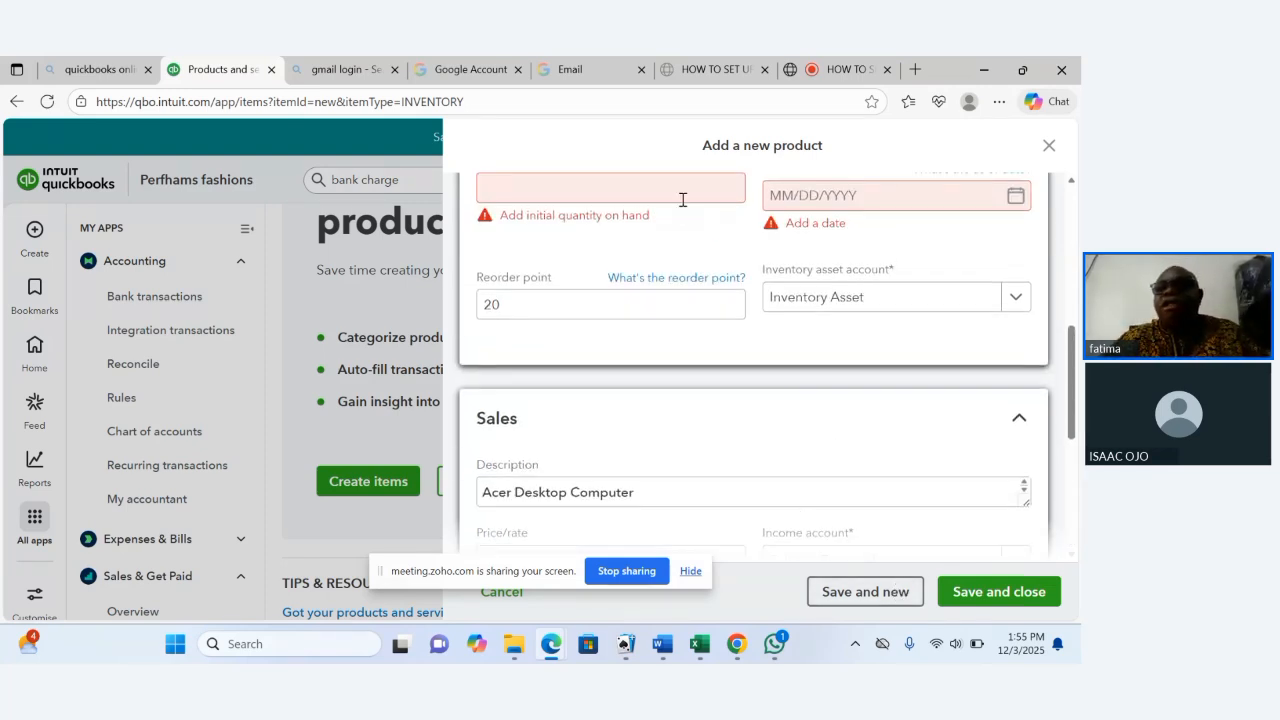
# Set the initial quantity on hand to 0 in the inventory info.
pyautogui.moveTo(1075, 358); pyautogui.dragTo(1066, 300)
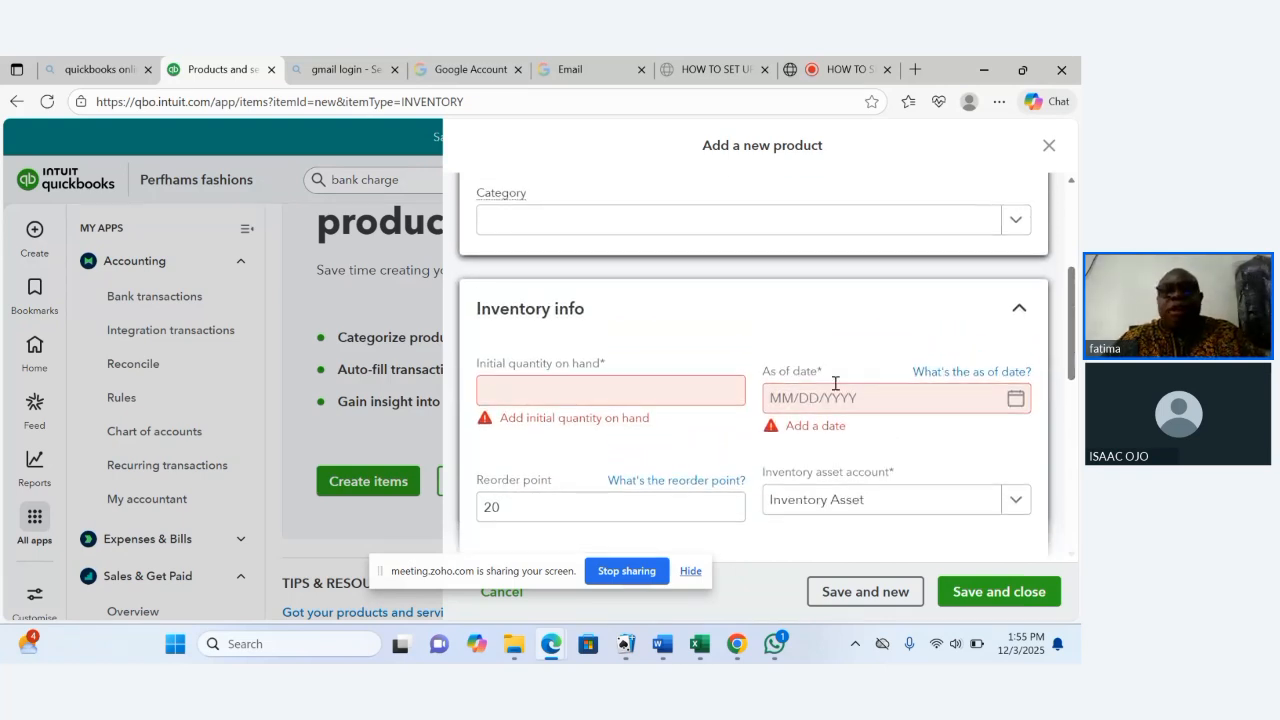
pyautogui.click(717, 398)
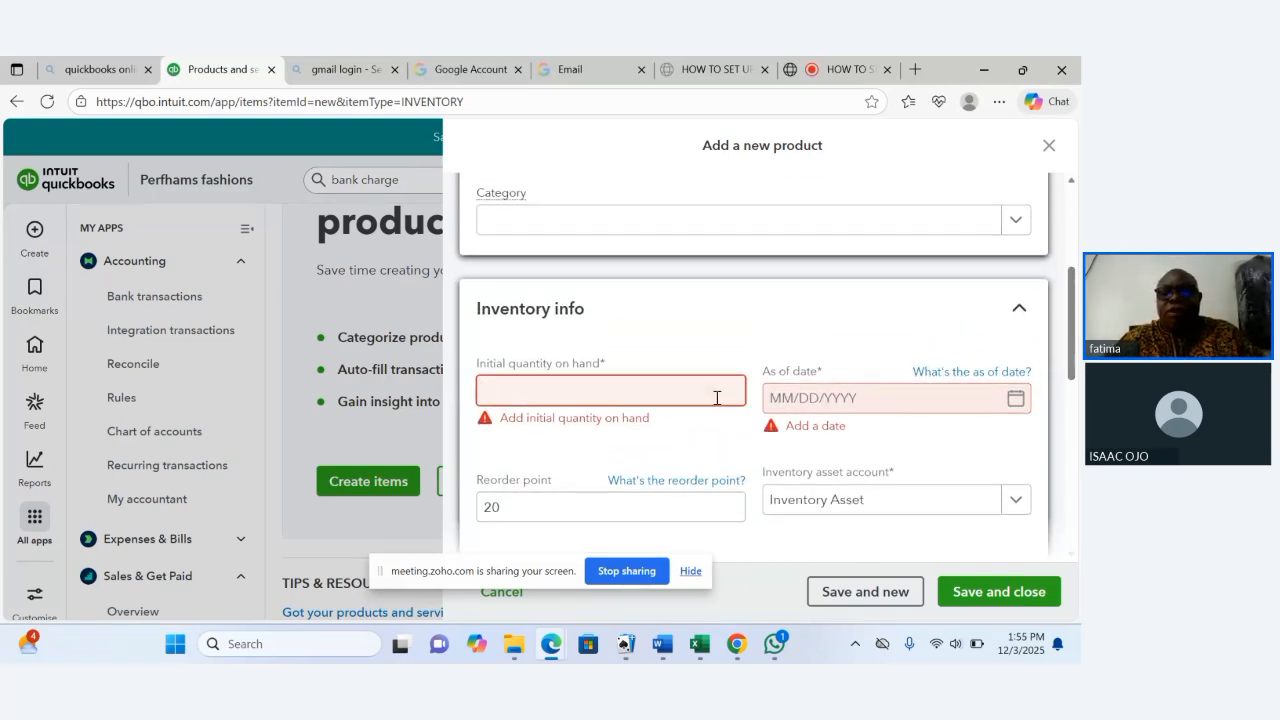
pyautogui.write('0')
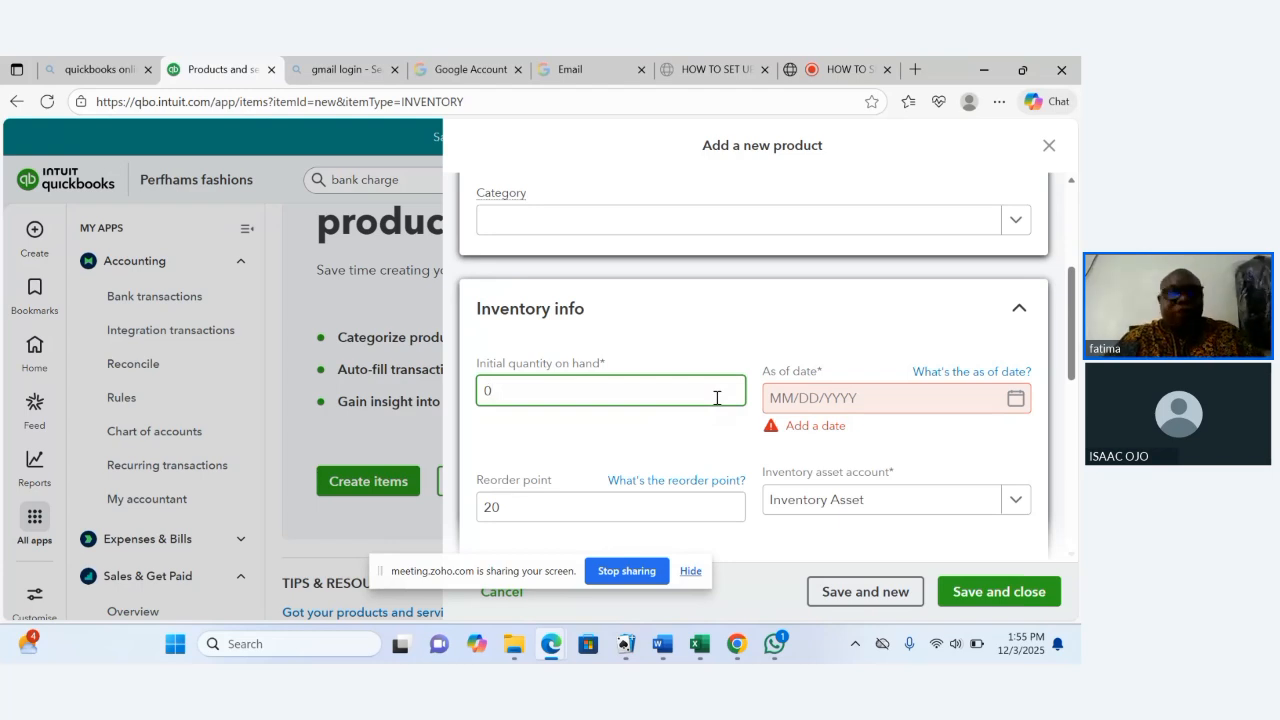
# Set the as of date to 12/03/2025, then save the Acer Desktop product and start a new one.
pyautogui.click(847, 397)
pyautogui.click(1015, 399)
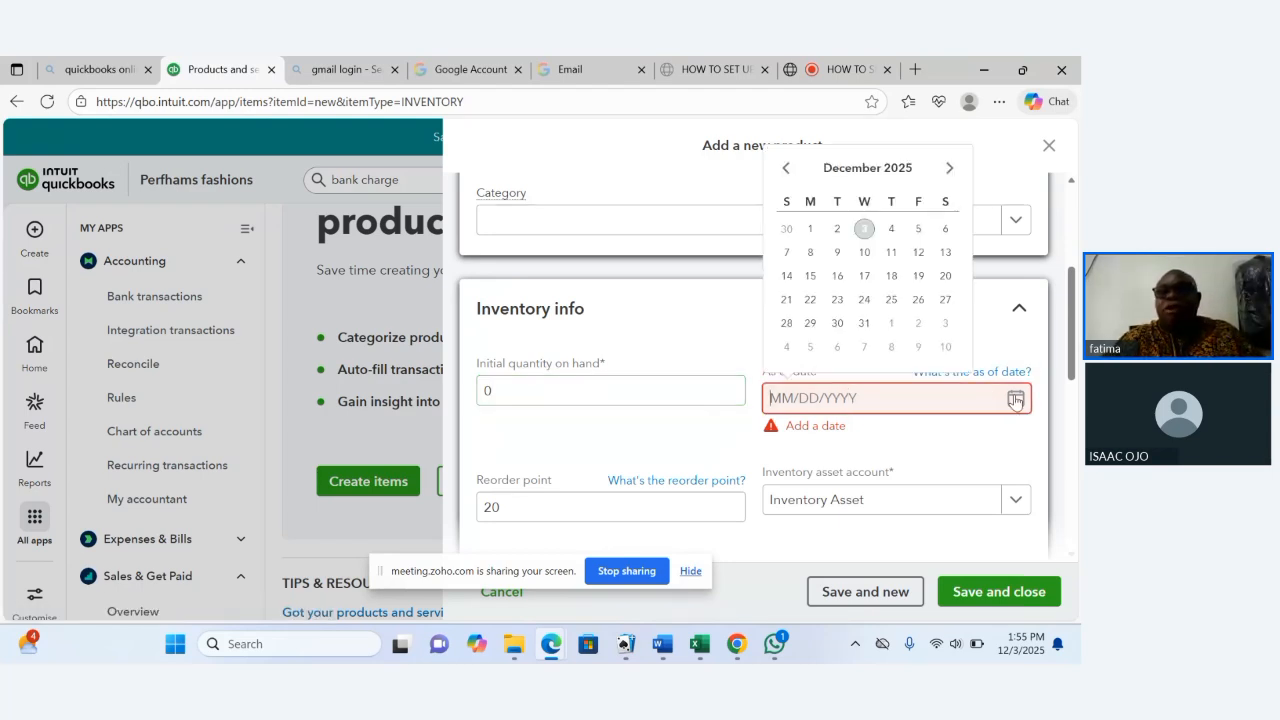
pyautogui.click(865, 236)
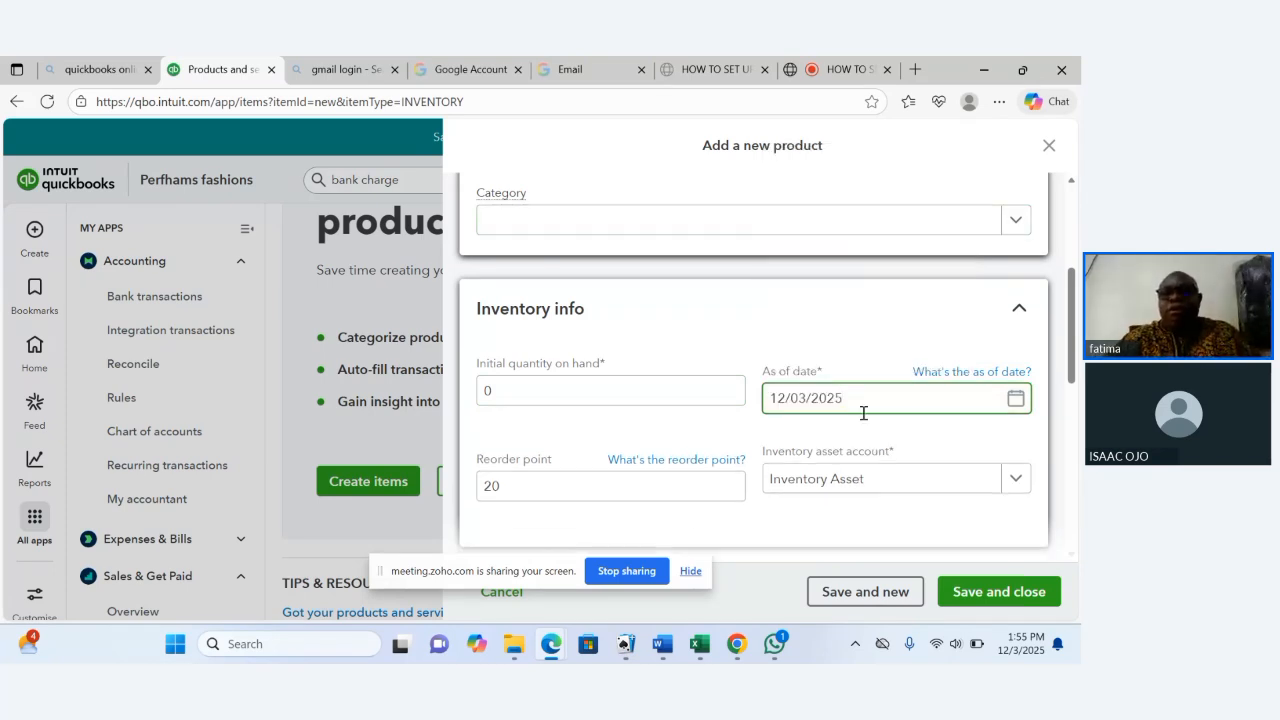
pyautogui.click(895, 591)
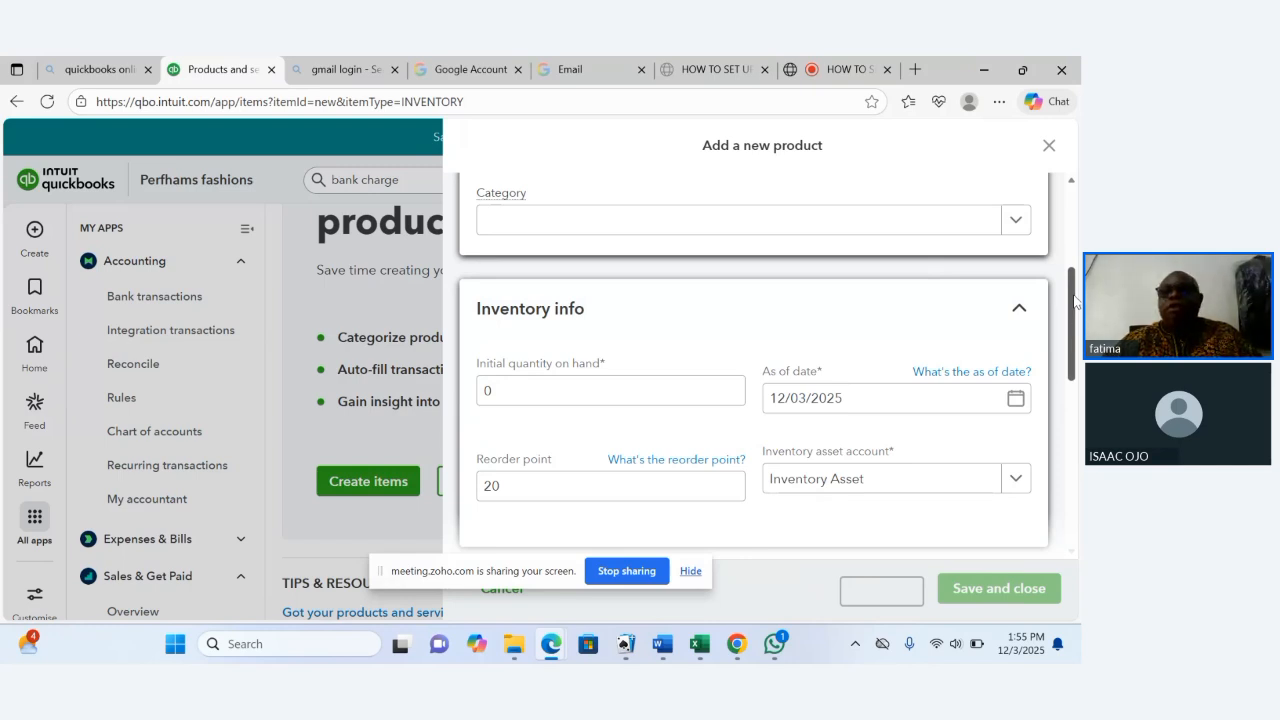
# Name the new product HP Desktop and keep its item type as Inventory item.
pyautogui.moveTo(1075, 300); pyautogui.dragTo(1062, 218)
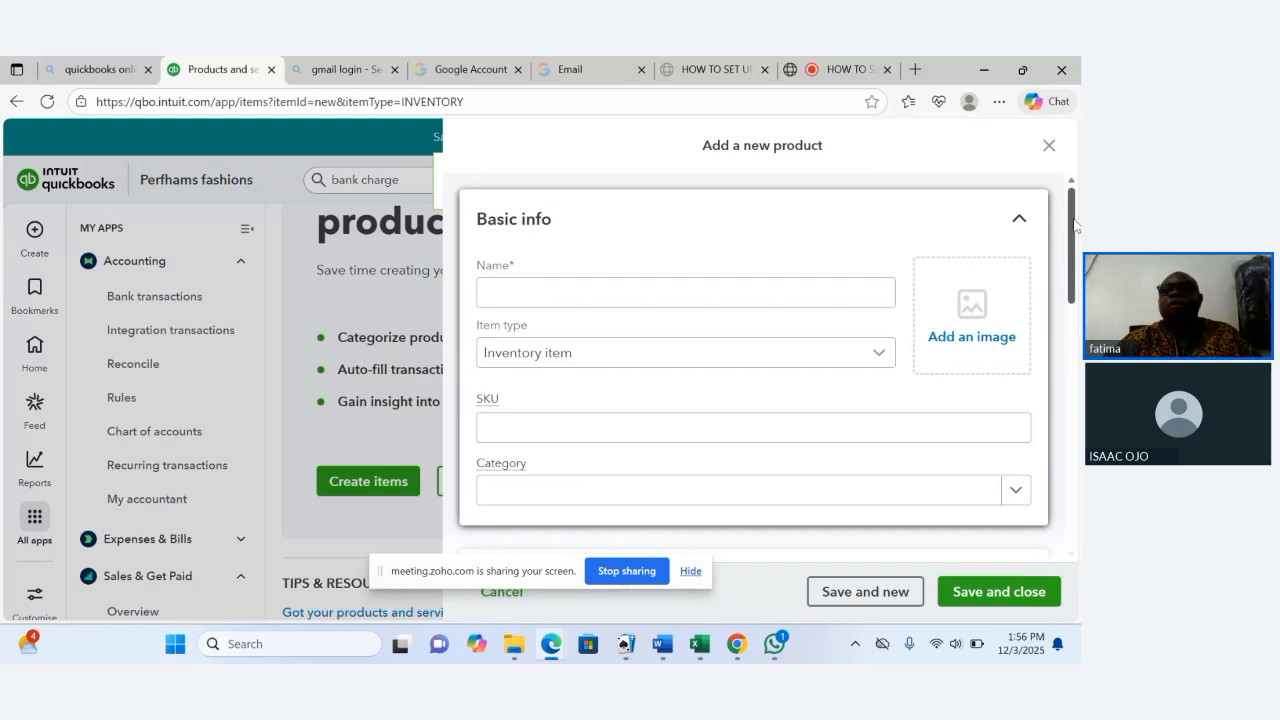
pyautogui.moveTo(1075, 225); pyautogui.dragTo(1080, 375)
pyautogui.scroll(10, 1080, 375)
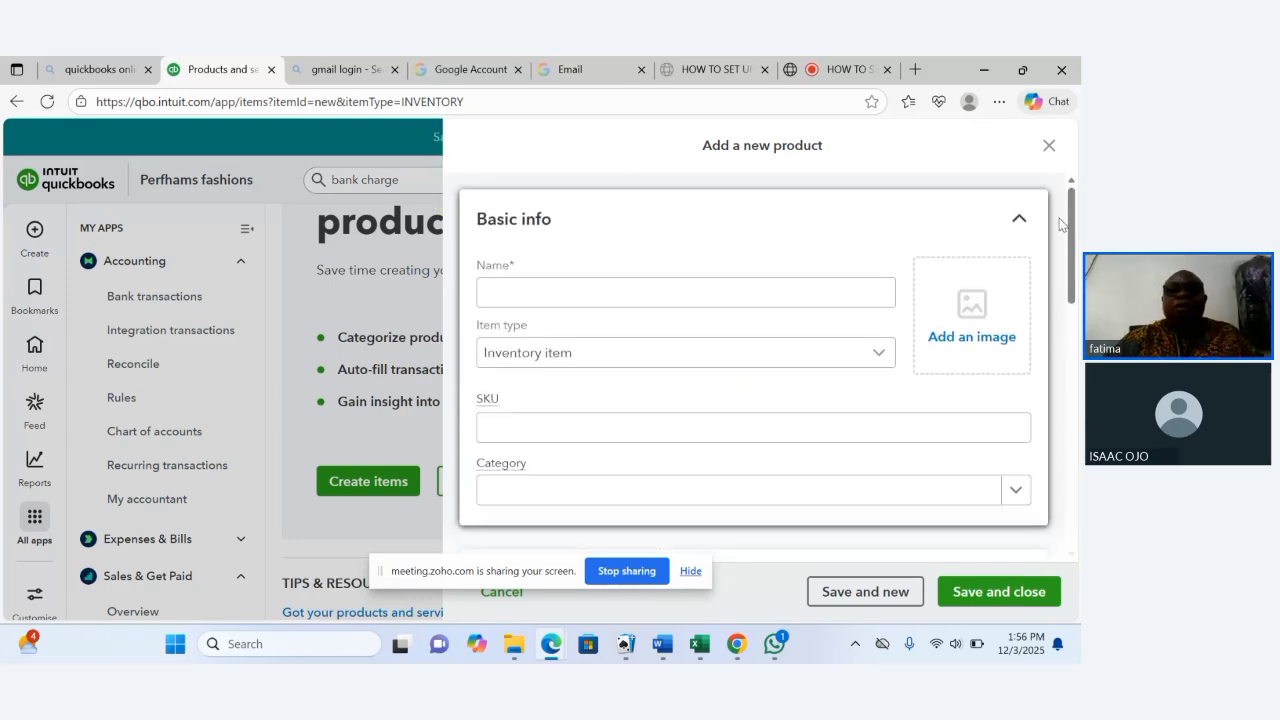
pyautogui.click(687, 287)
pyautogui.click(687, 292)
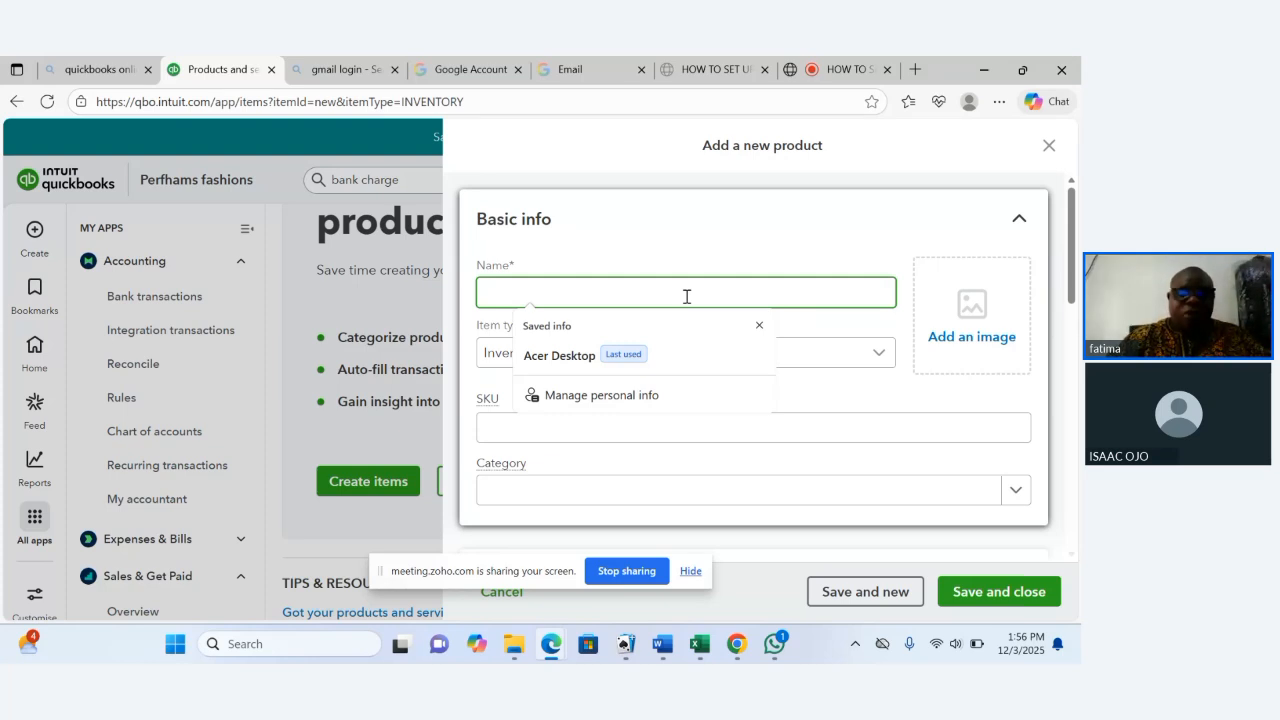
pyautogui.write('H')
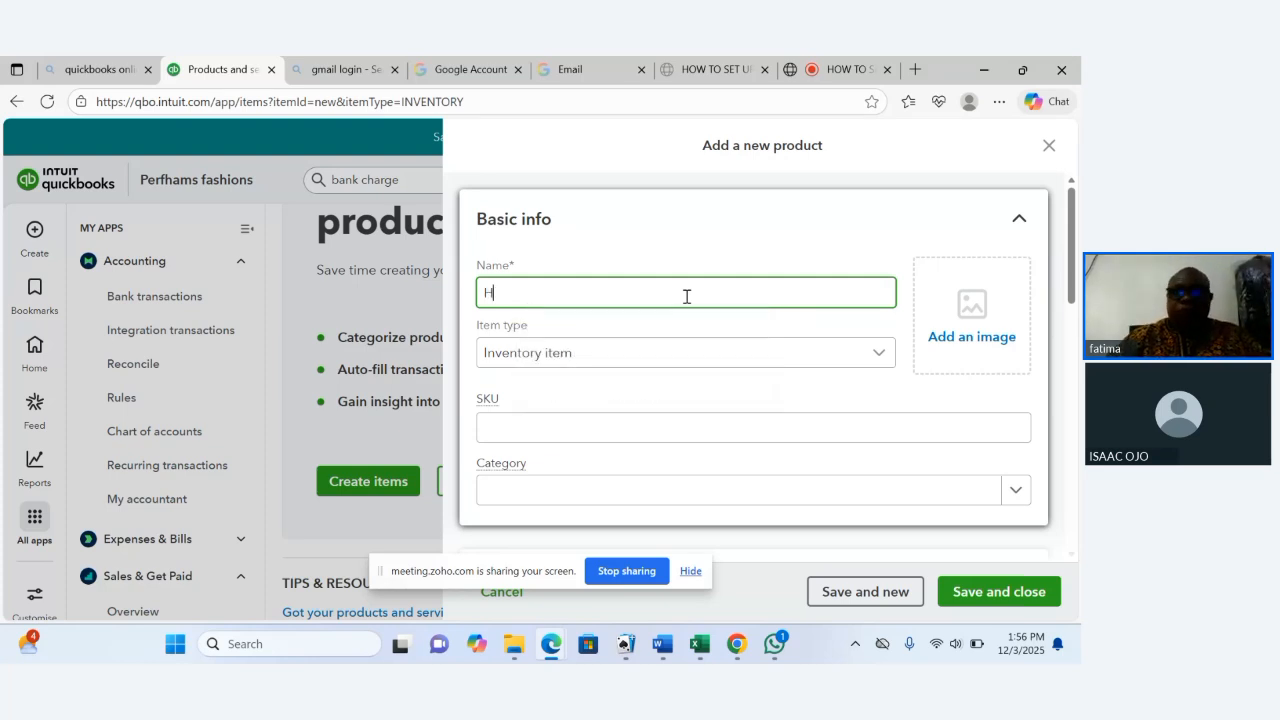
pyautogui.write('P ')
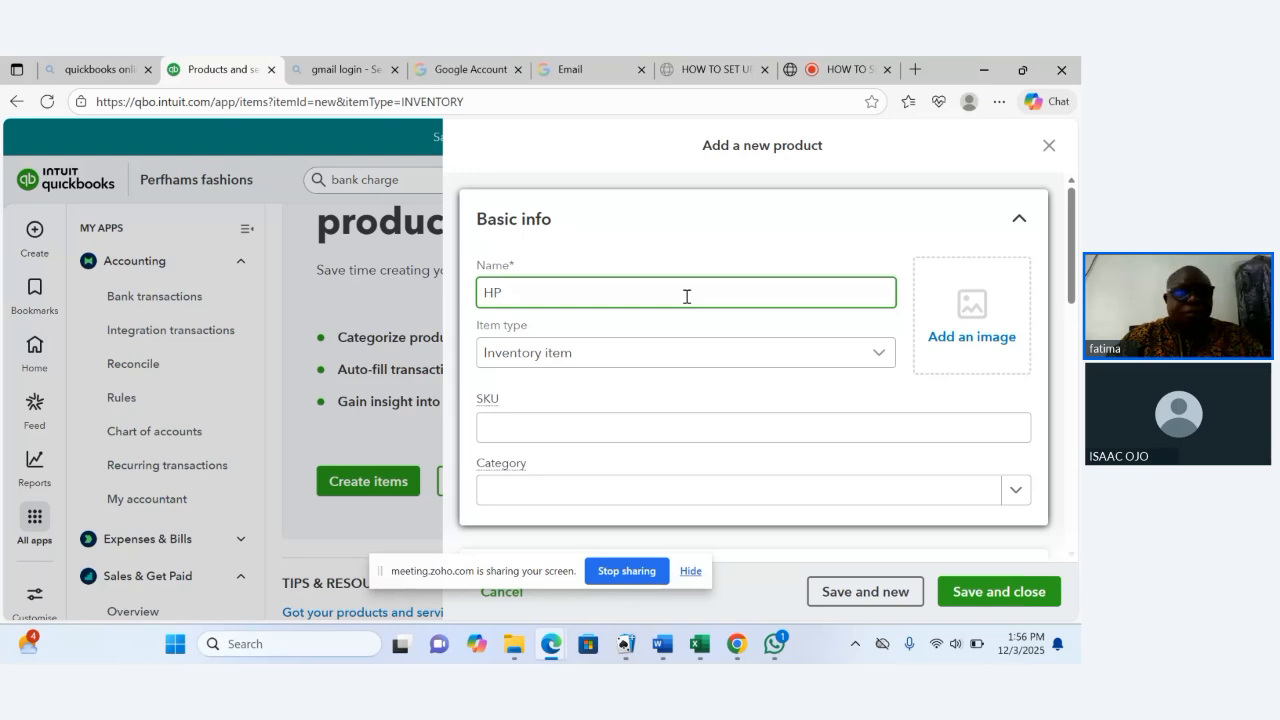
pyautogui.write('Desk')
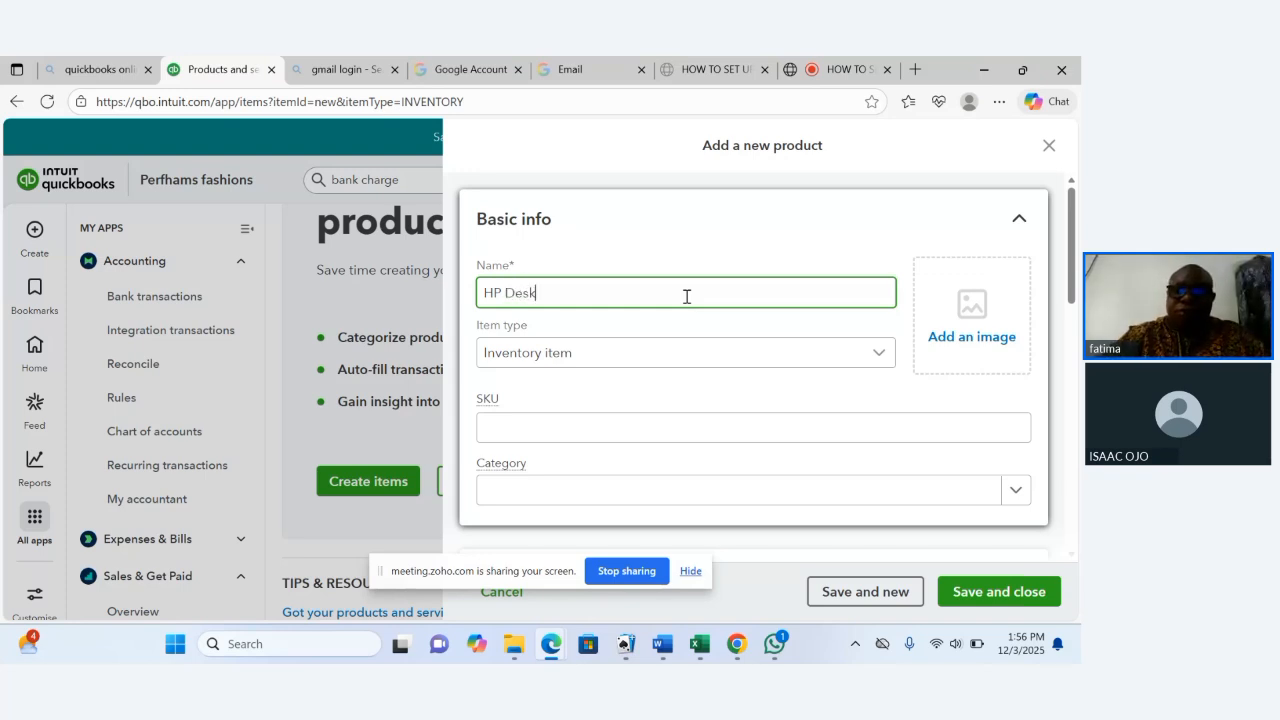
pyautogui.write('top')
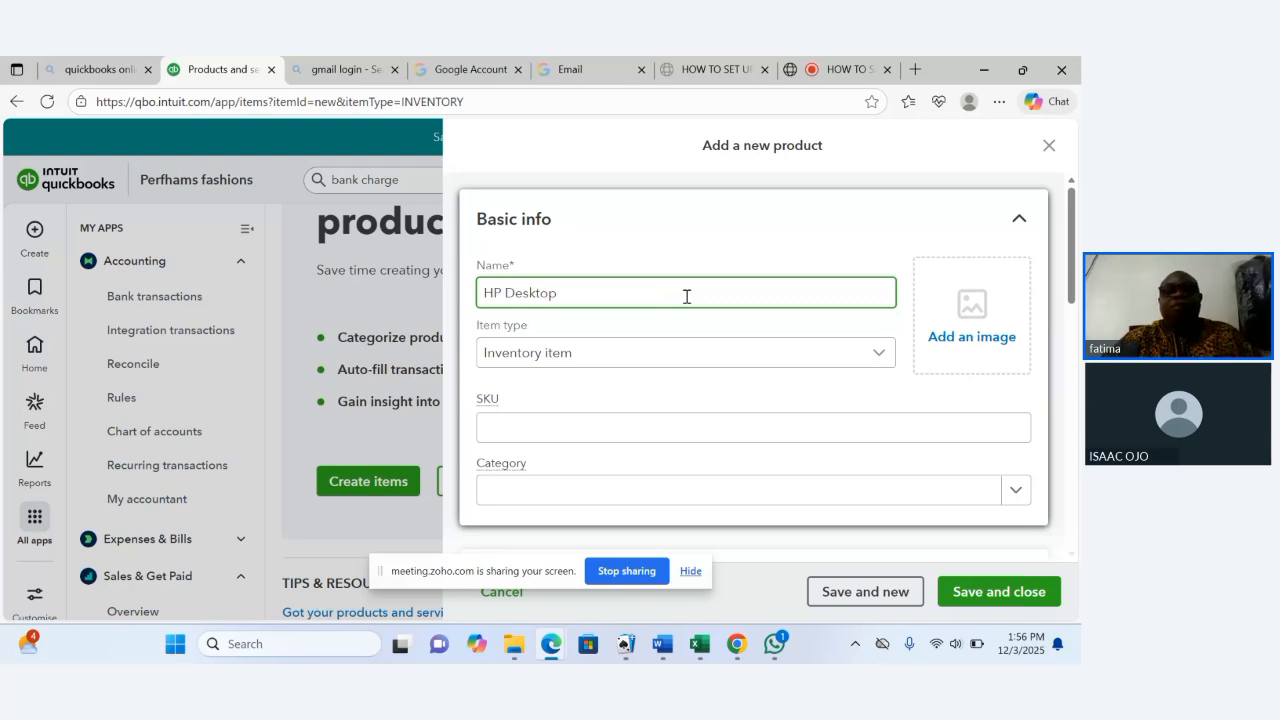
pyautogui.click(639, 357)
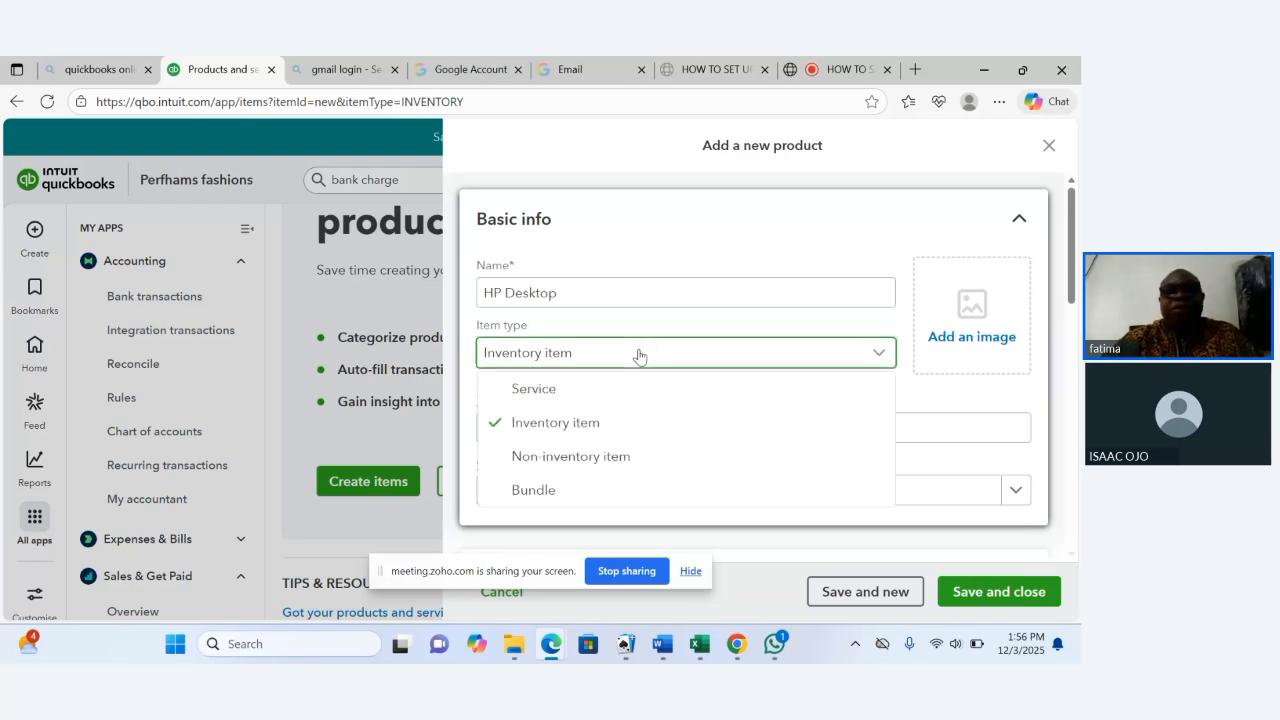
pyautogui.click(585, 422)
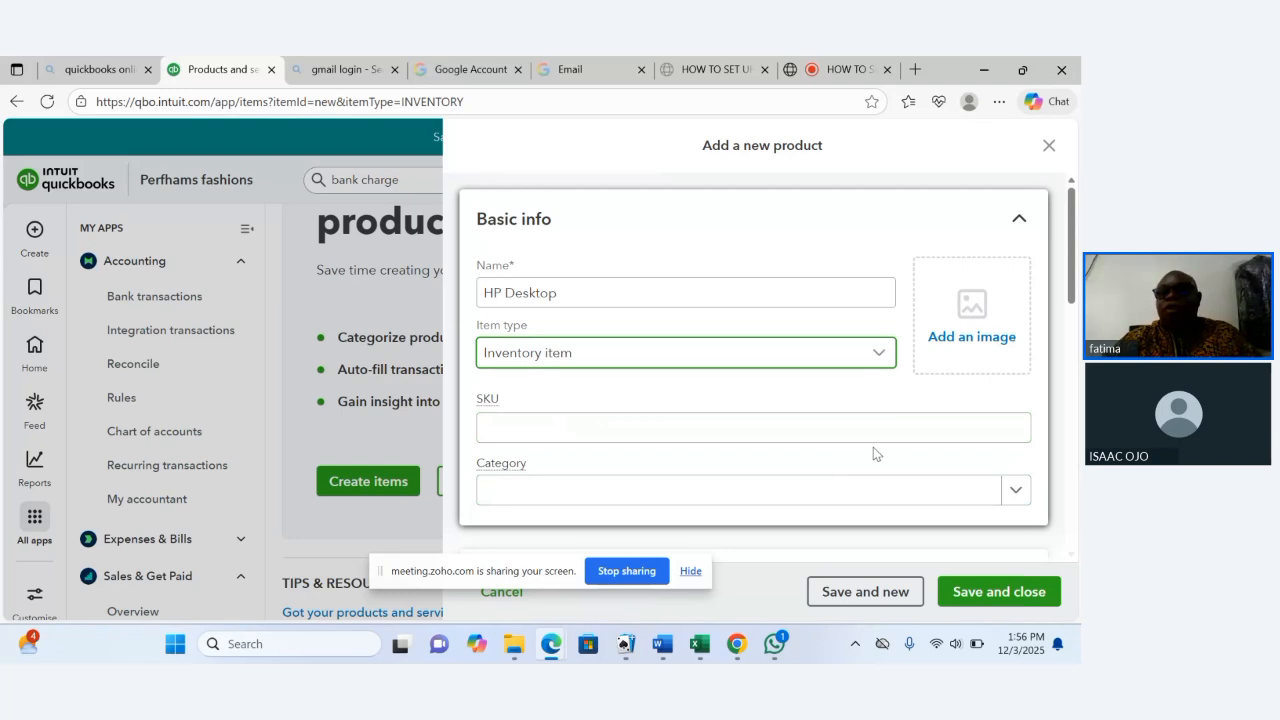
# Set the reorder point to 30 in the inventory info.
pyautogui.moveTo(1072, 296); pyautogui.dragTo(1056, 254)
pyautogui.click(703, 348)
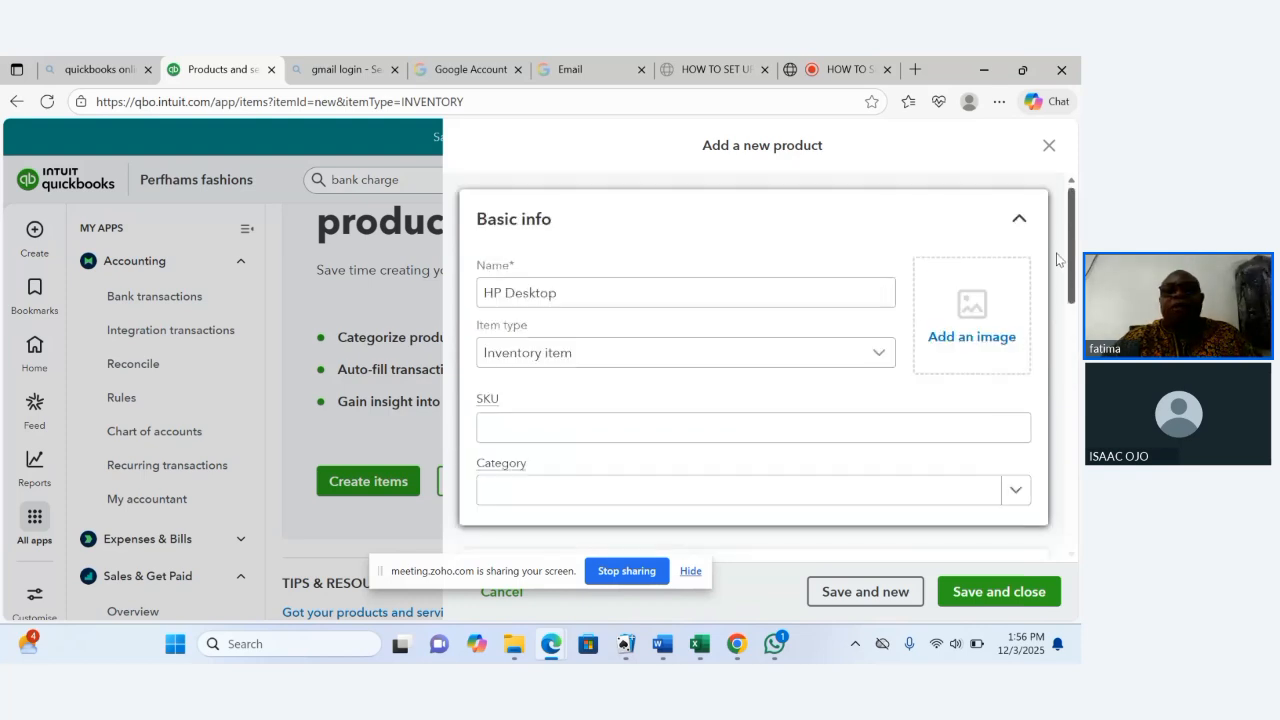
pyautogui.click(696, 297)
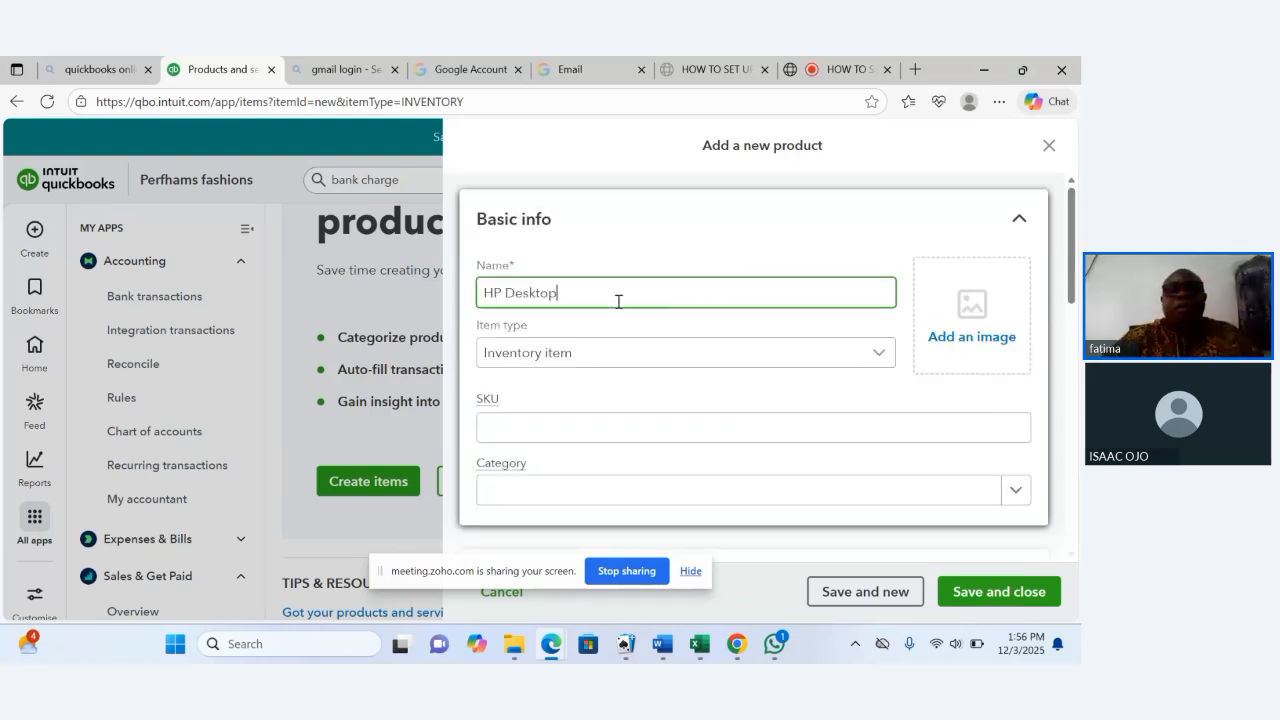
pyautogui.moveTo(618, 301); pyautogui.dragTo(462, 313)
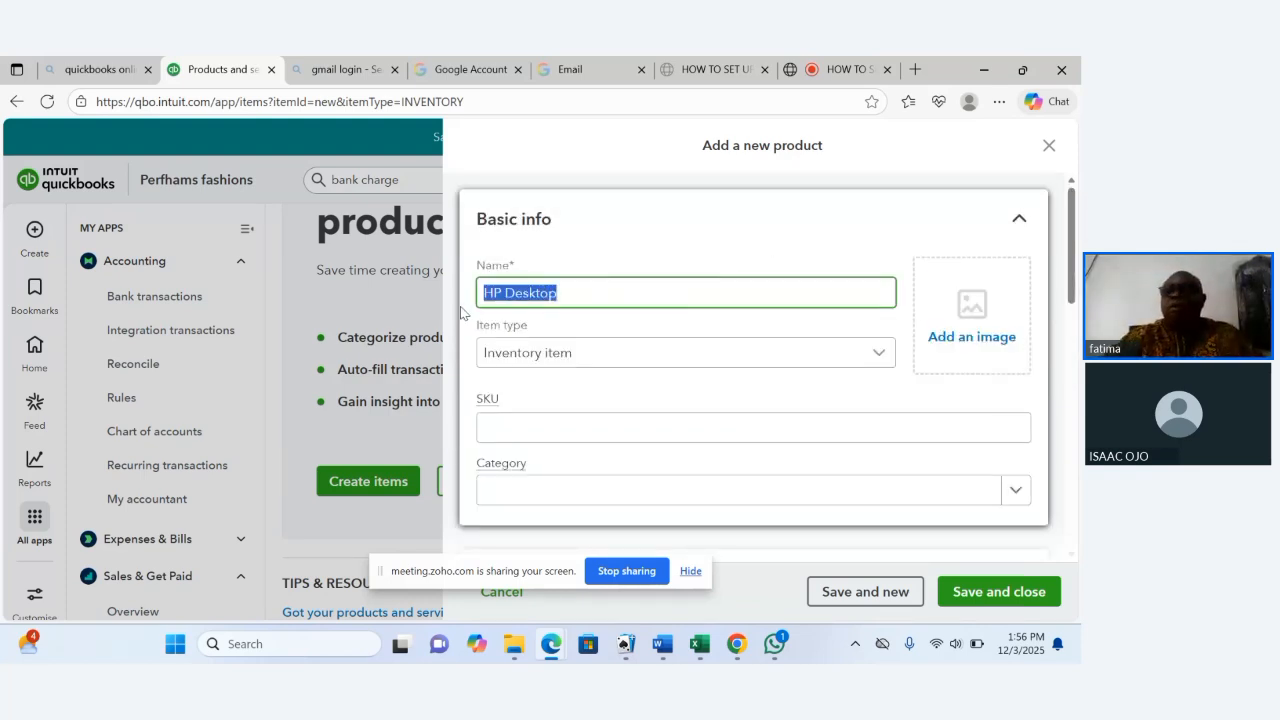
pyautogui.scroll(-5, 802, 259)
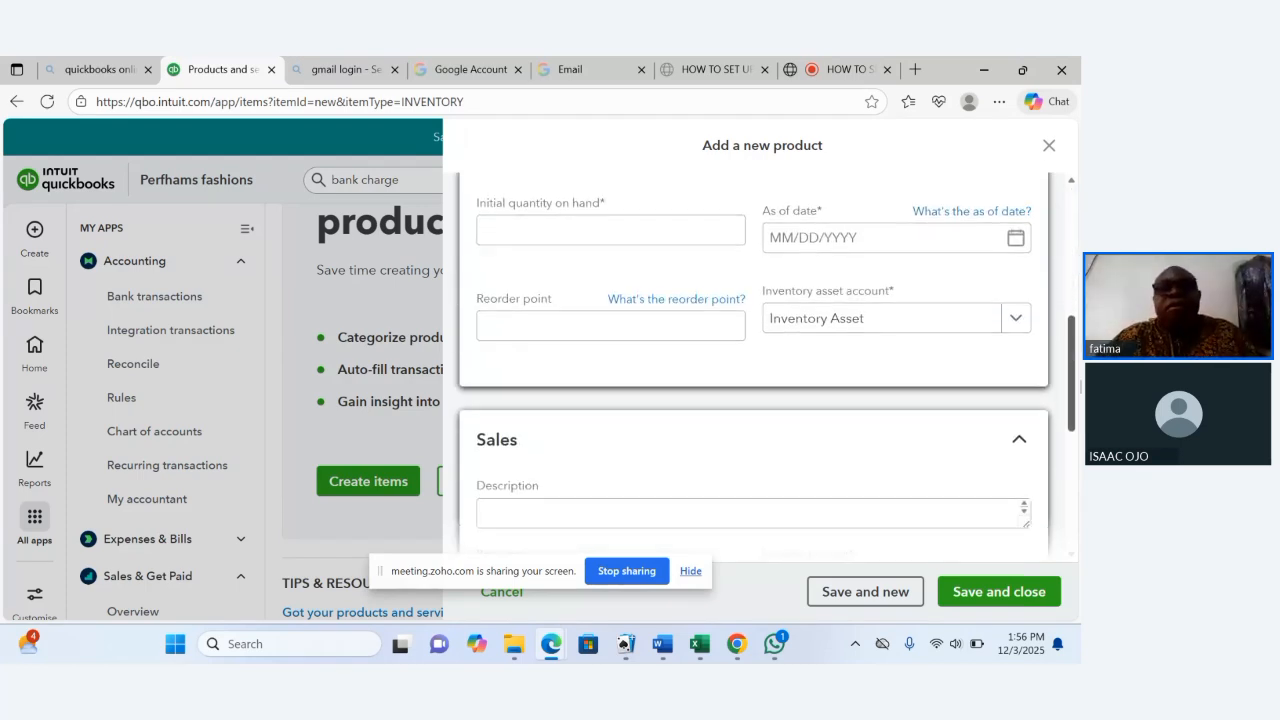
pyautogui.scroll(1, 867, 366)
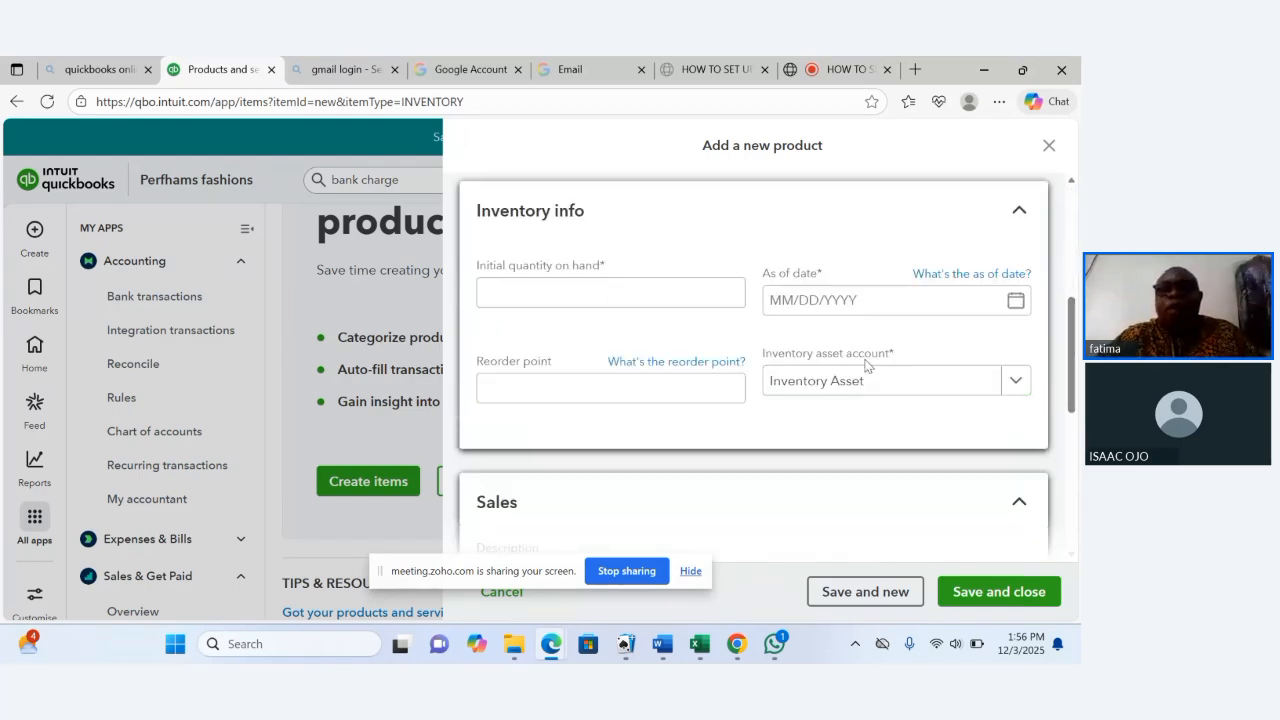
pyautogui.click(695, 385)
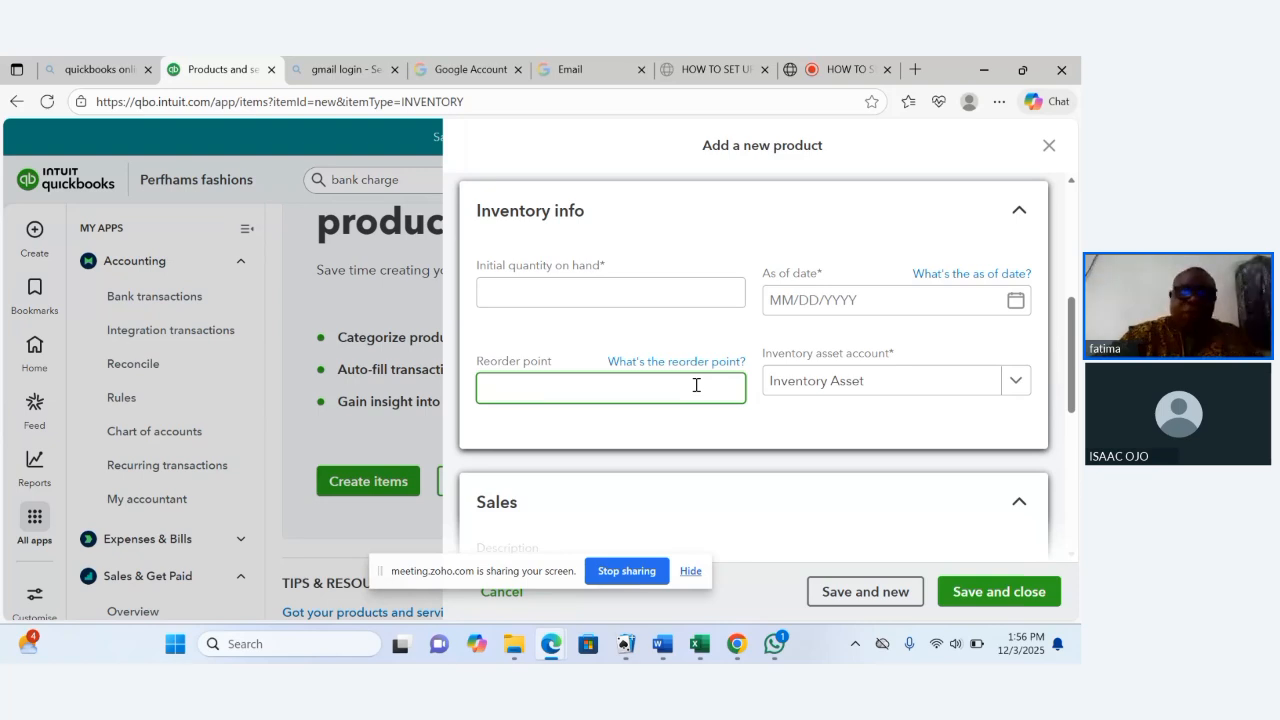
pyautogui.write('30')
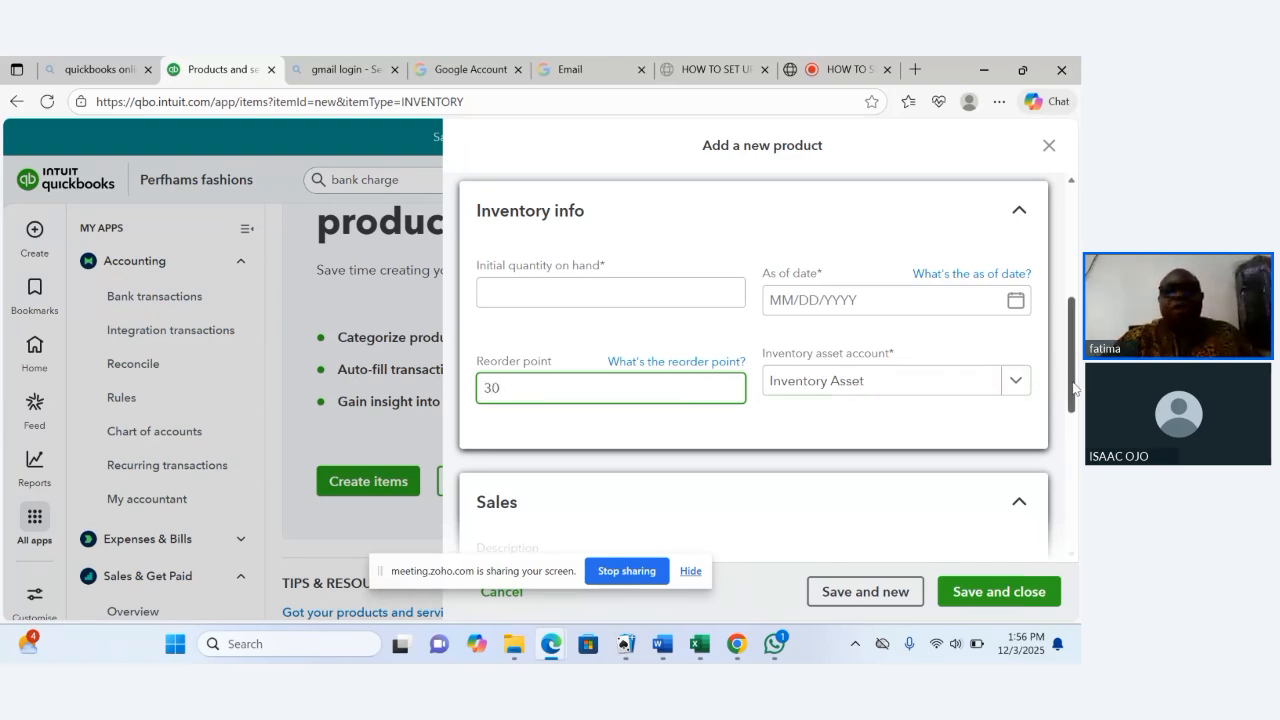
# Enter "HP Desktop Computer" as the sales description and copy that text.
pyautogui.scroll(-1, 1075, 391)
pyautogui.scroll(-1, 760, 400)
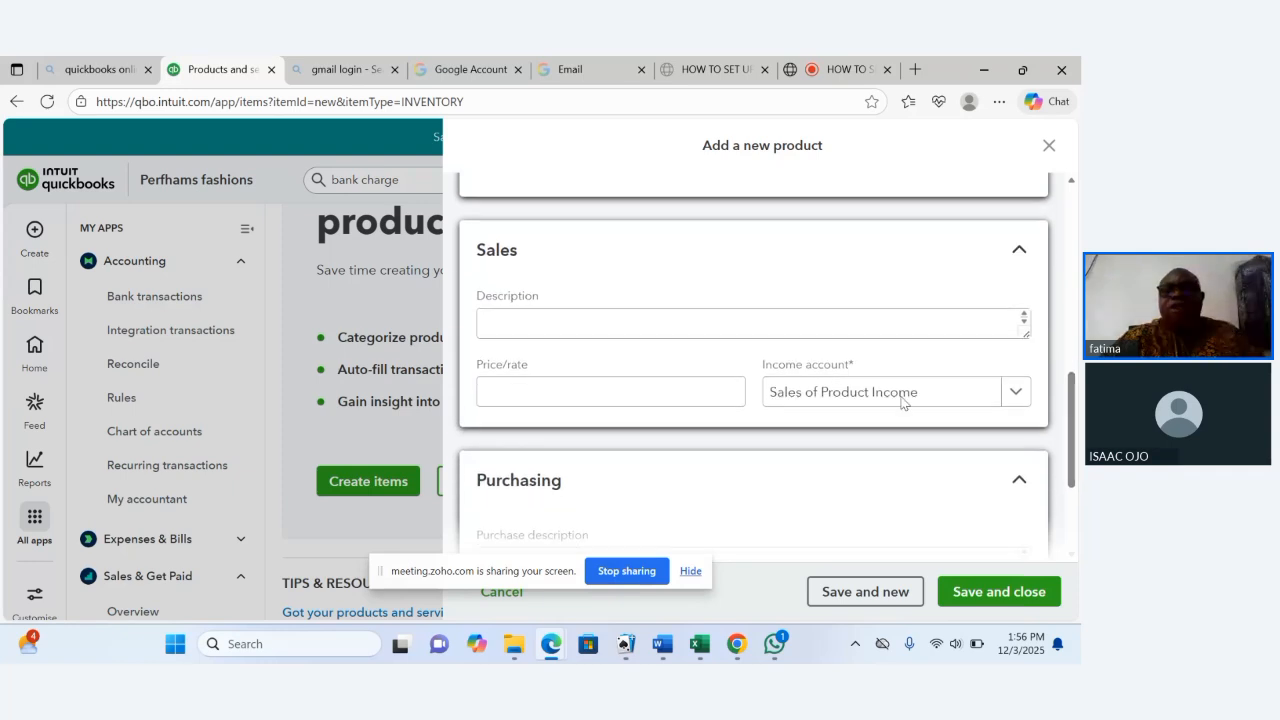
pyautogui.click(693, 320)
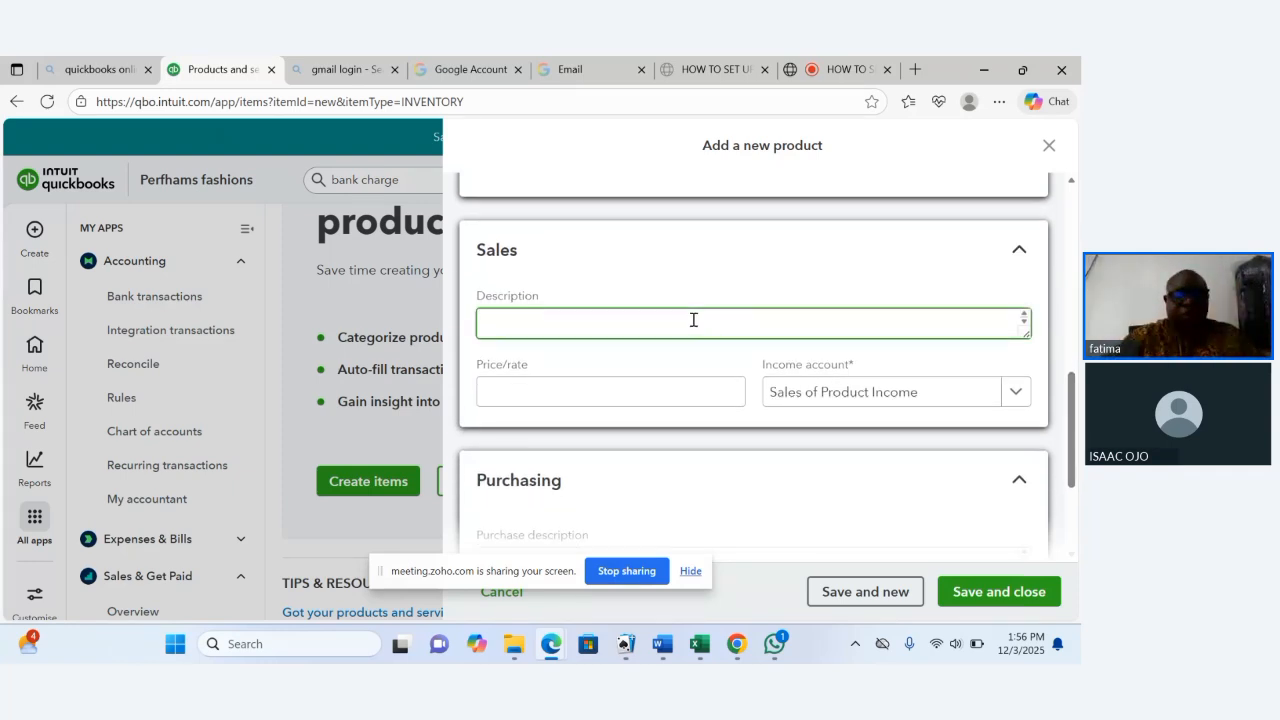
pyautogui.write('HP Desktop')
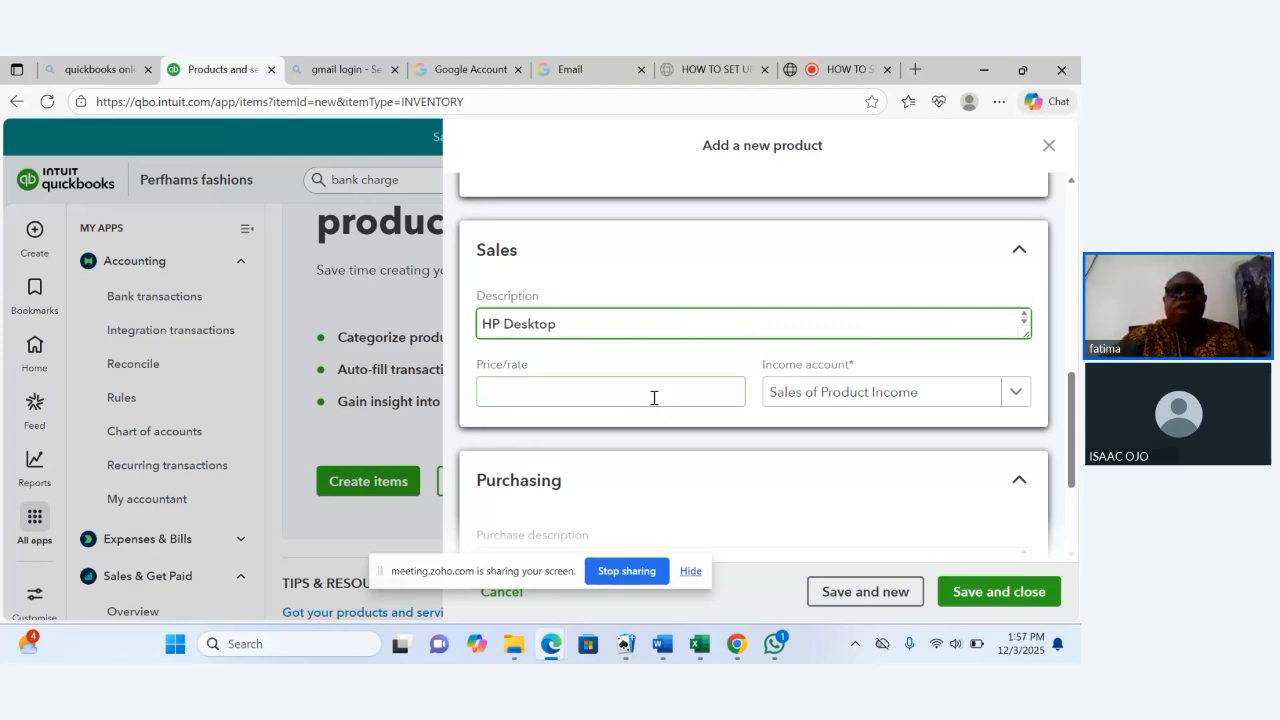
pyautogui.write(' C')
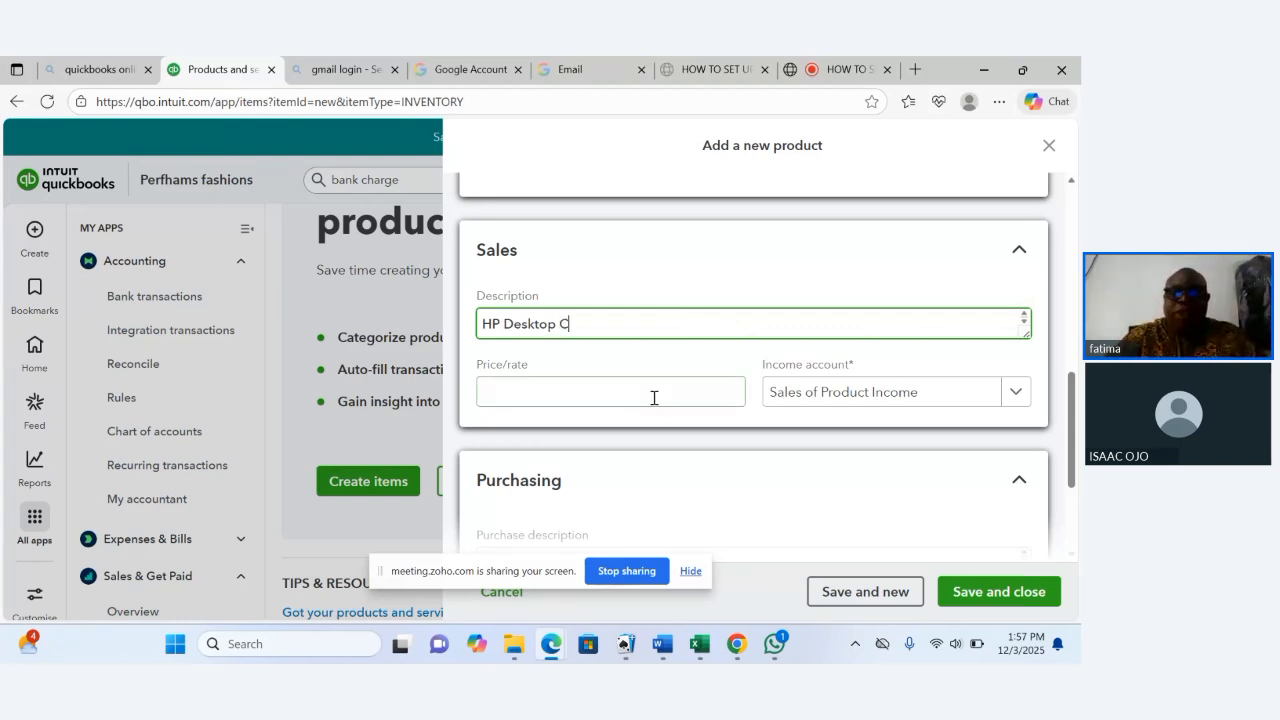
pyautogui.write('ompu')
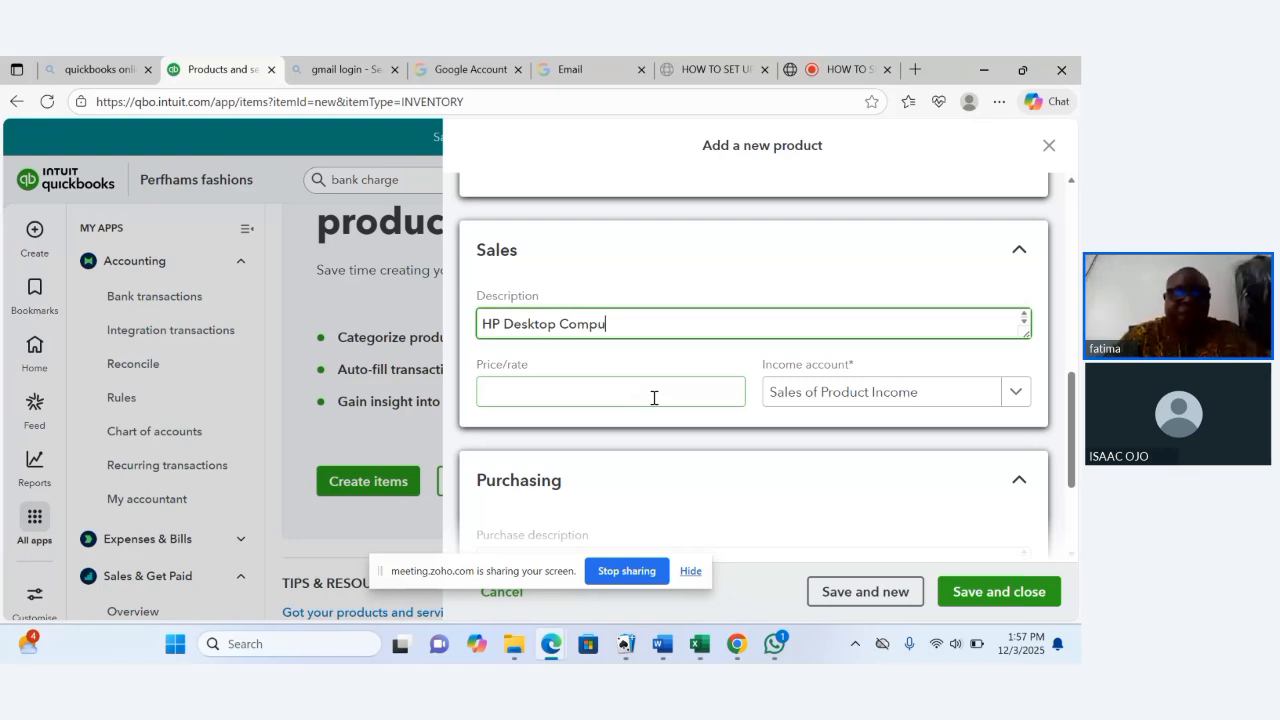
pyautogui.write('ter')
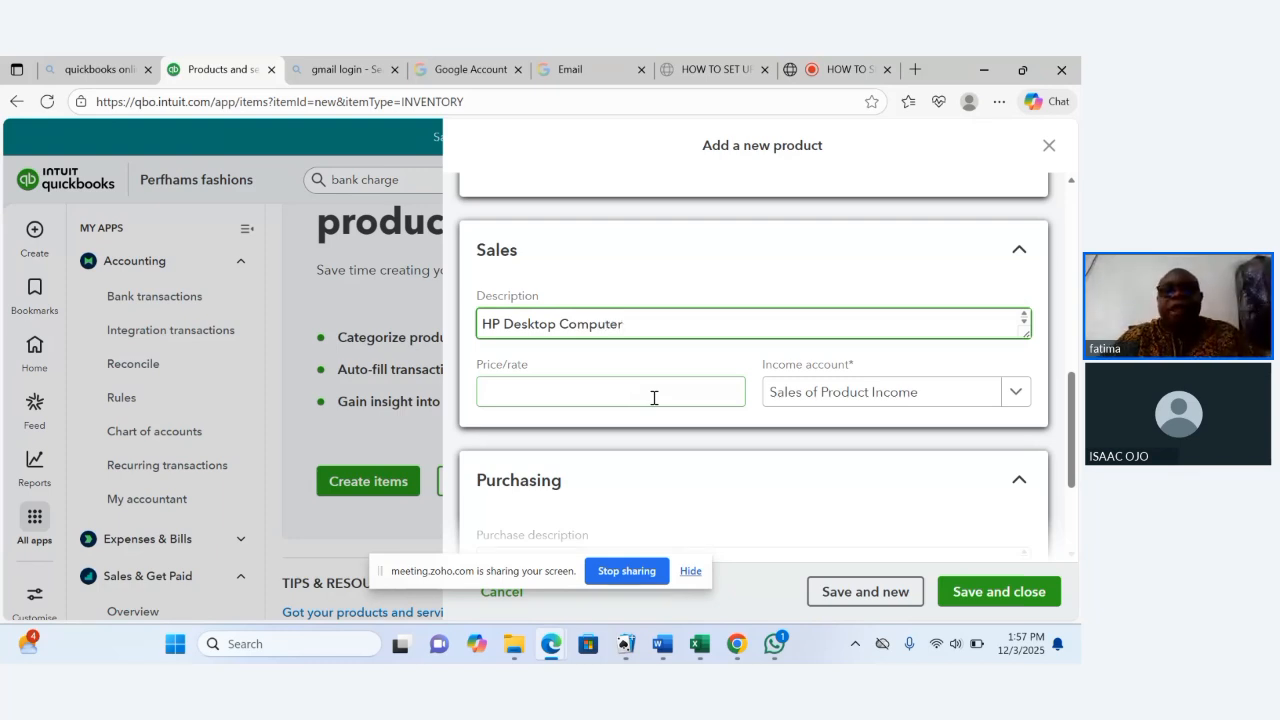
pyautogui.moveTo(635, 323); pyautogui.dragTo(476, 338)
pyautogui.hotkey('ctrl', 'c')
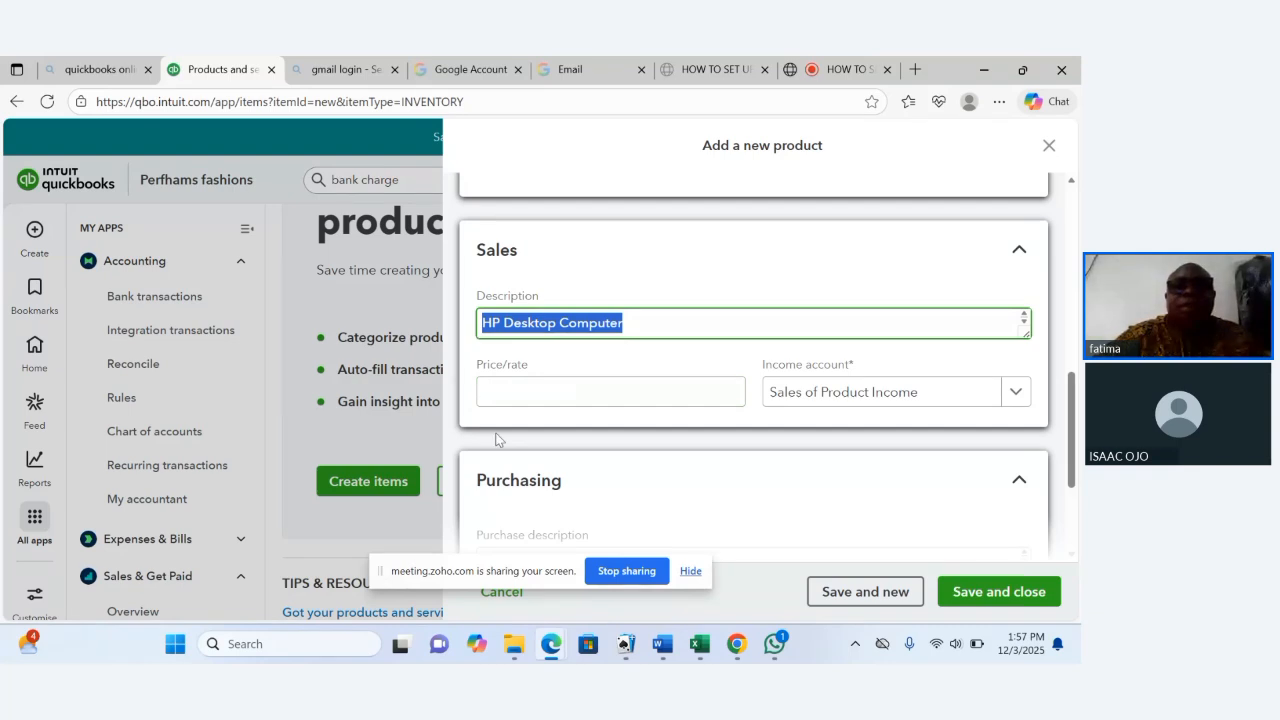
# Set the sales price/rate to 37000.
pyautogui.click(524, 395)
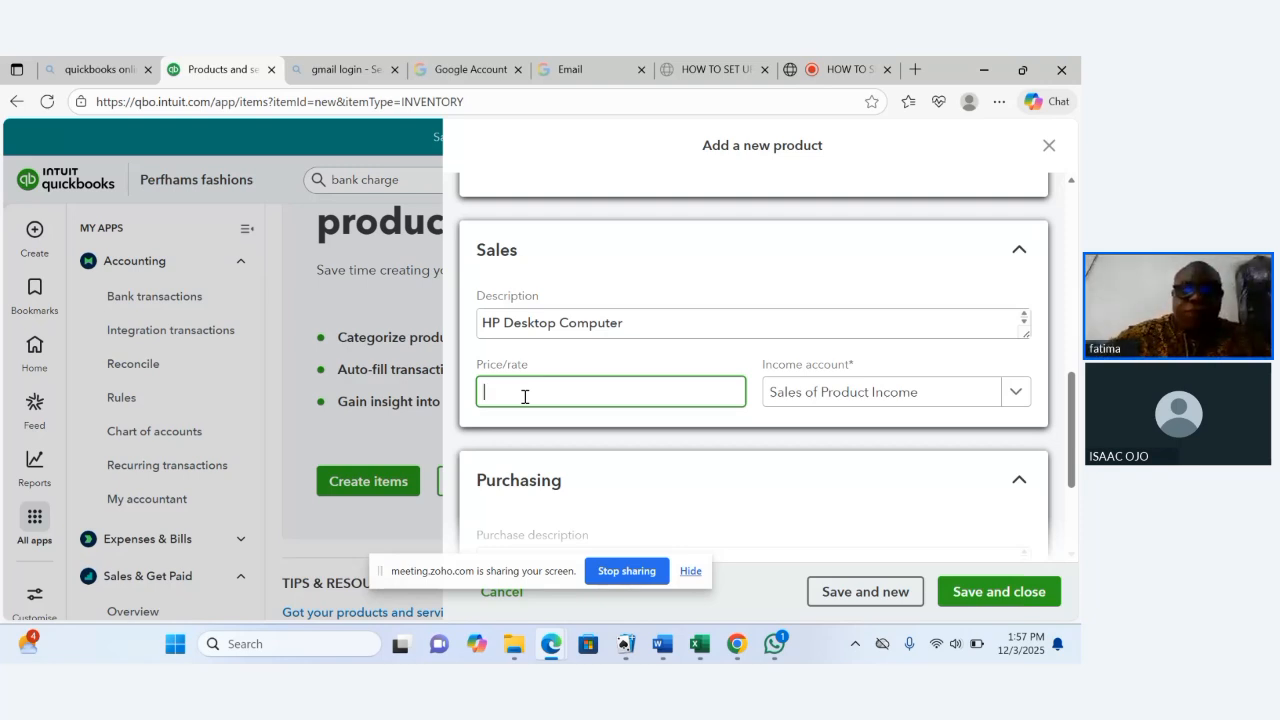
pyautogui.write('3')
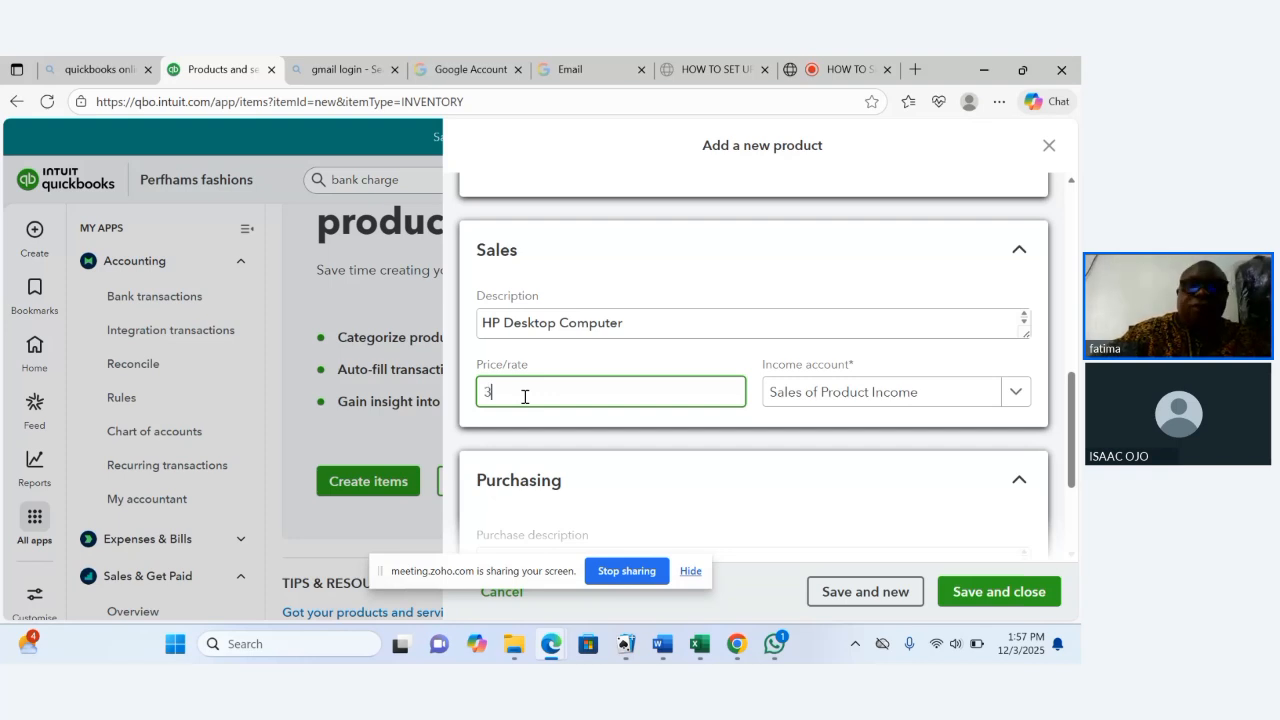
pyautogui.write('7000')
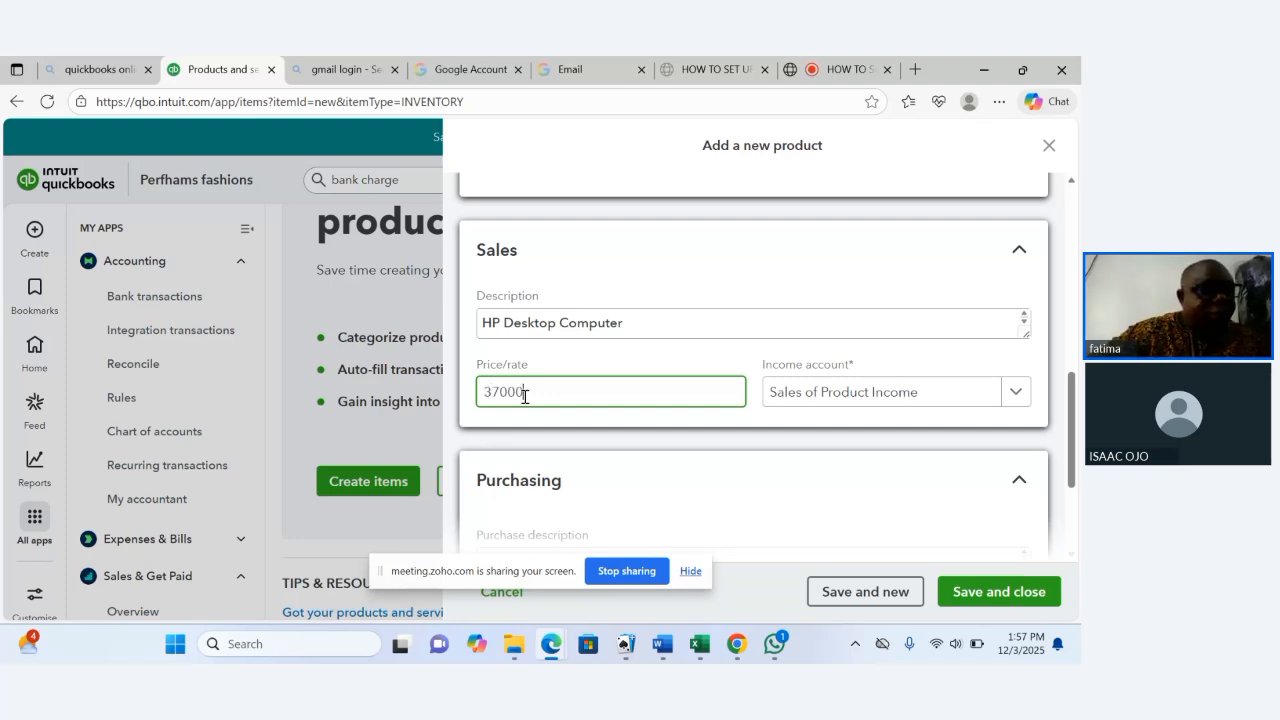
pyautogui.press('Tab')
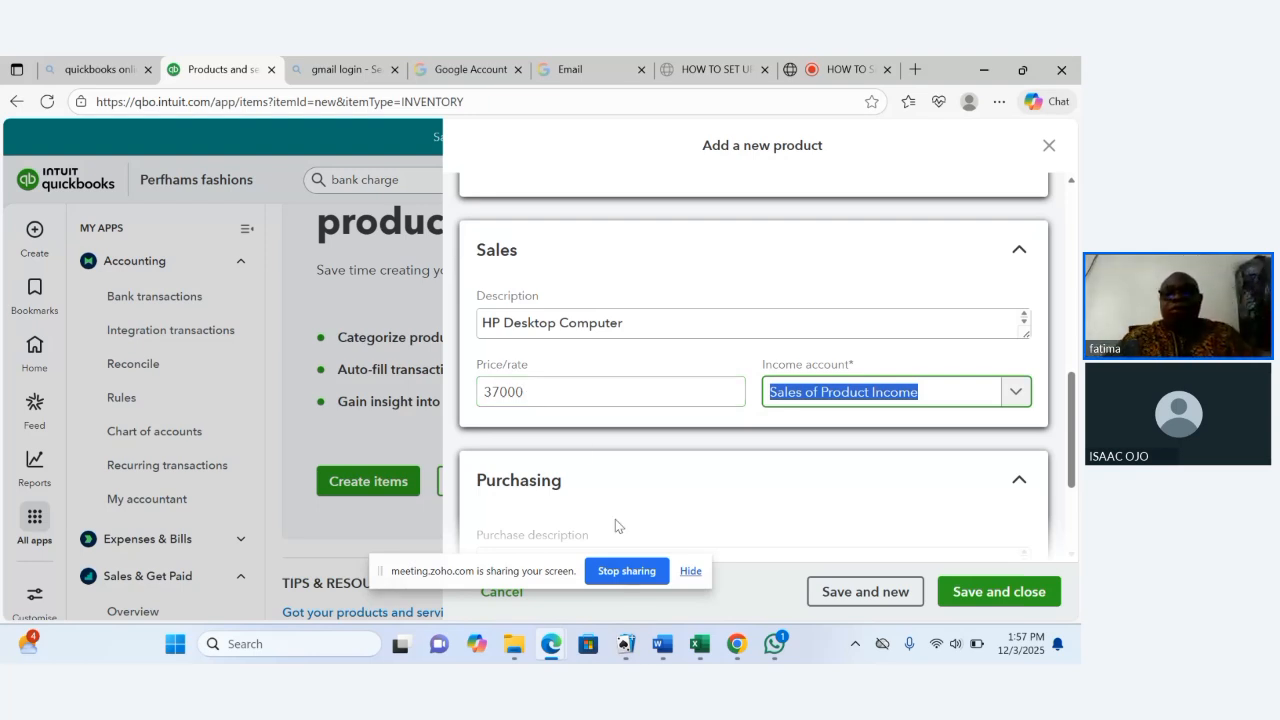
# Paste "HP Desktop Computer" as the purchase description.
pyautogui.moveTo(1073, 423); pyautogui.dragTo(1073, 473)
pyautogui.click(694, 393)
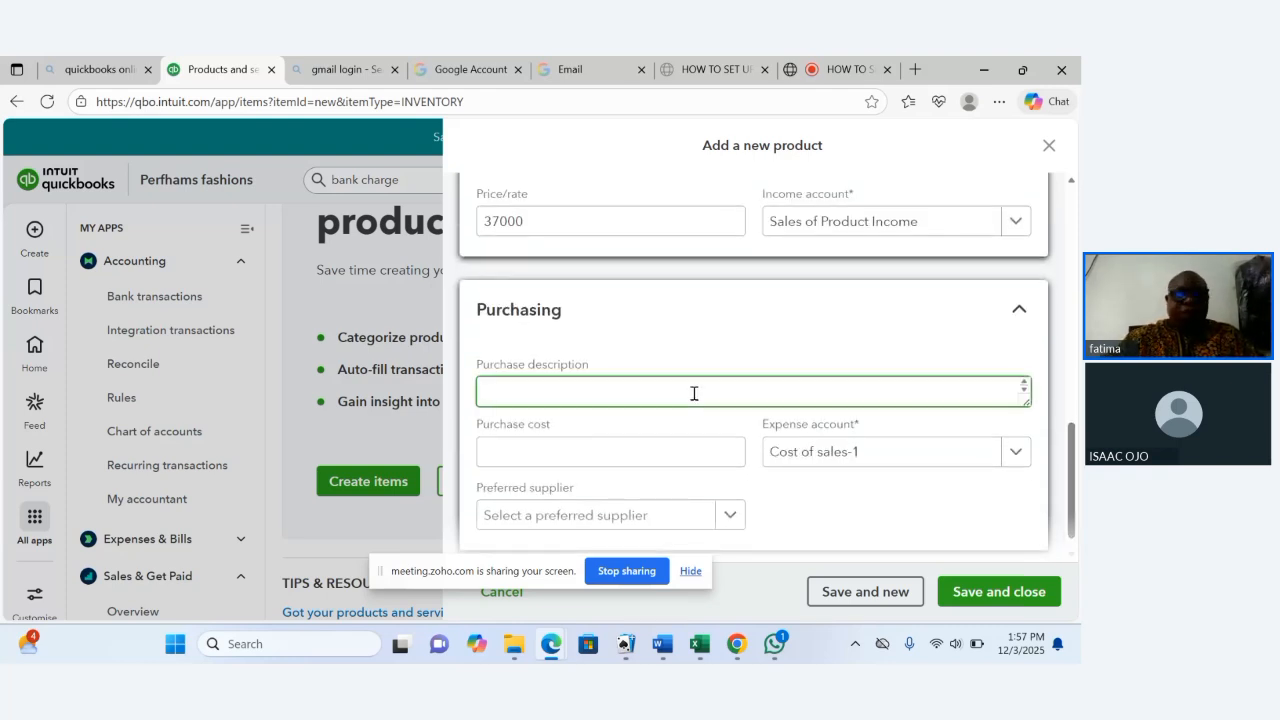
pyautogui.hotkey('ctrl', 'v')
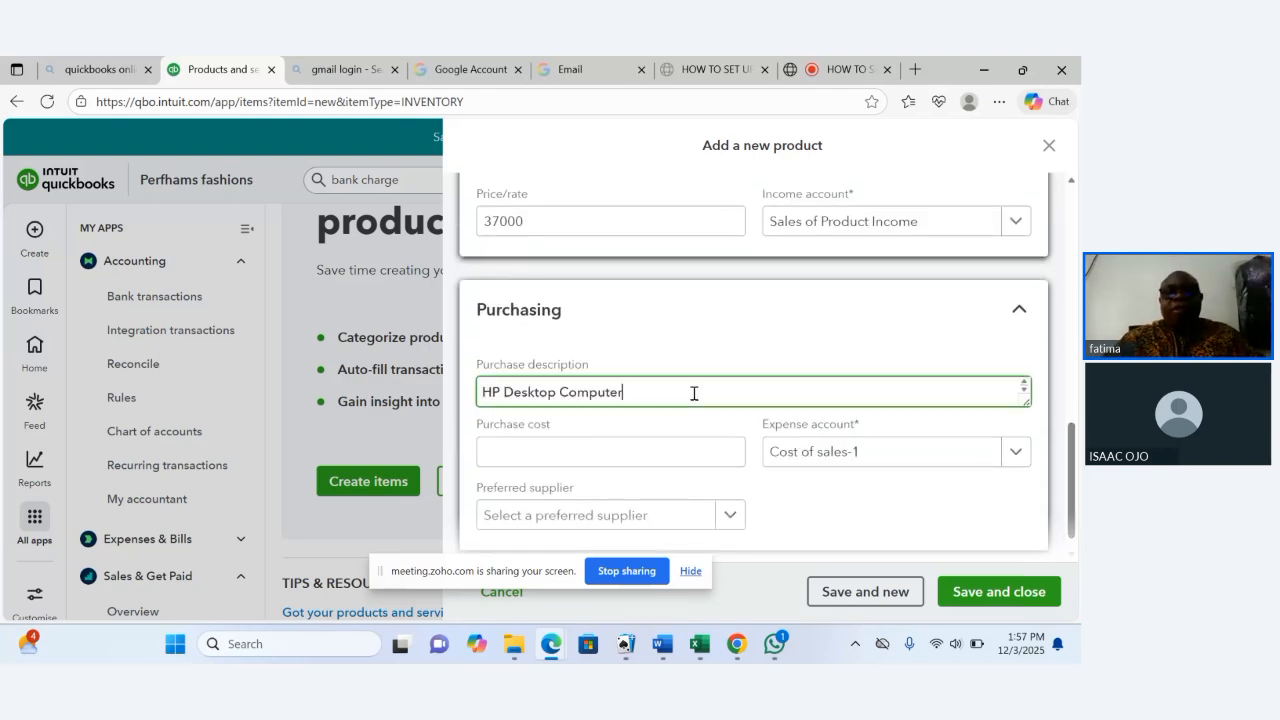
# Set the purchase cost to 280000.
pyautogui.click(645, 456)
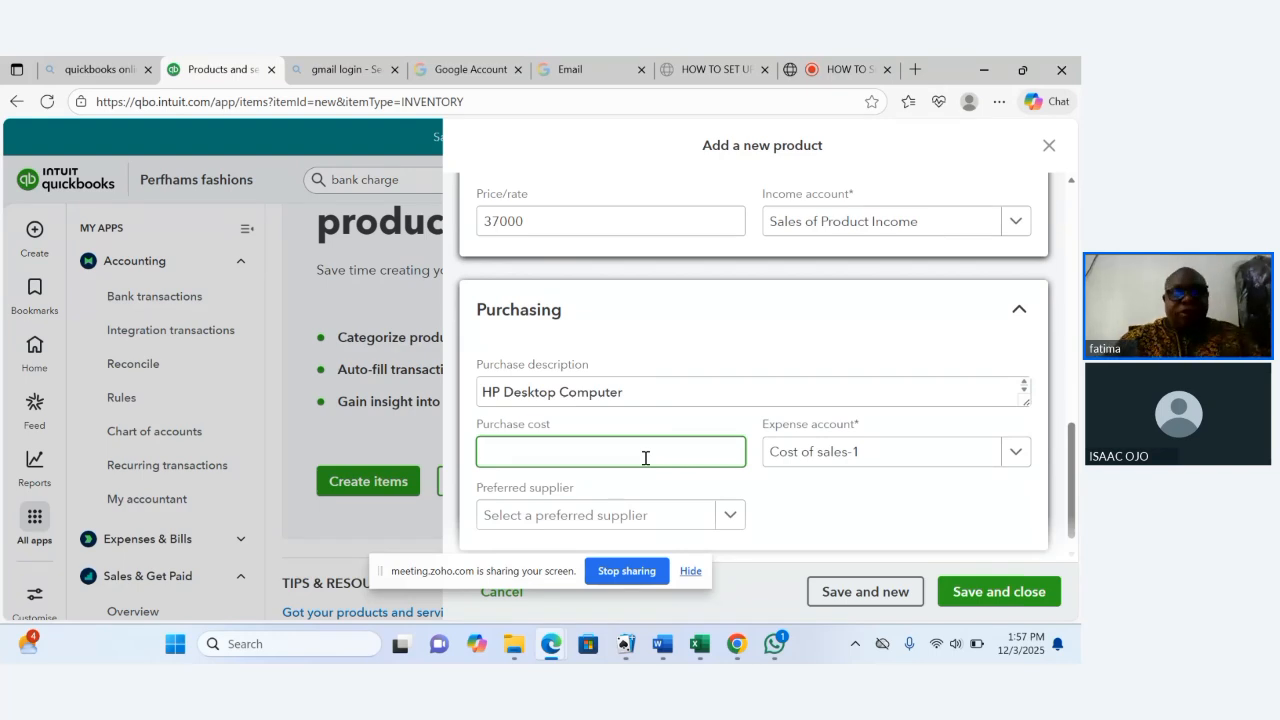
pyautogui.write('28')
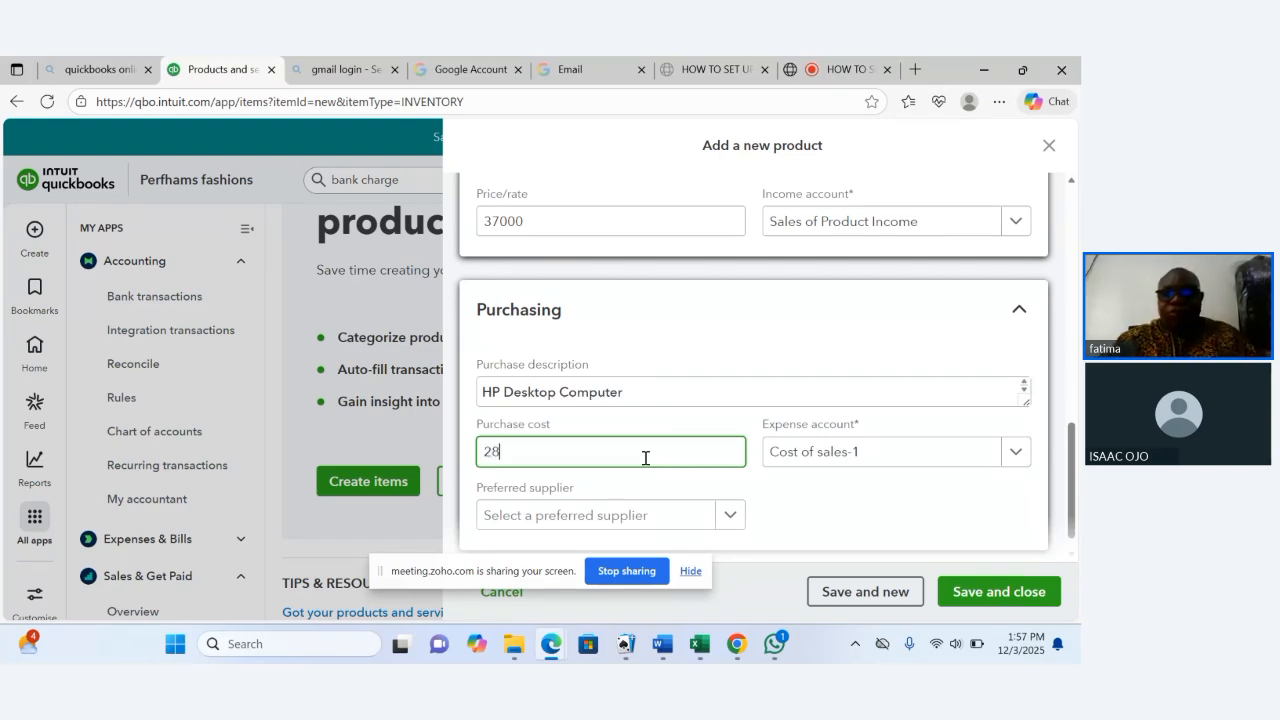
pyautogui.write('0000')
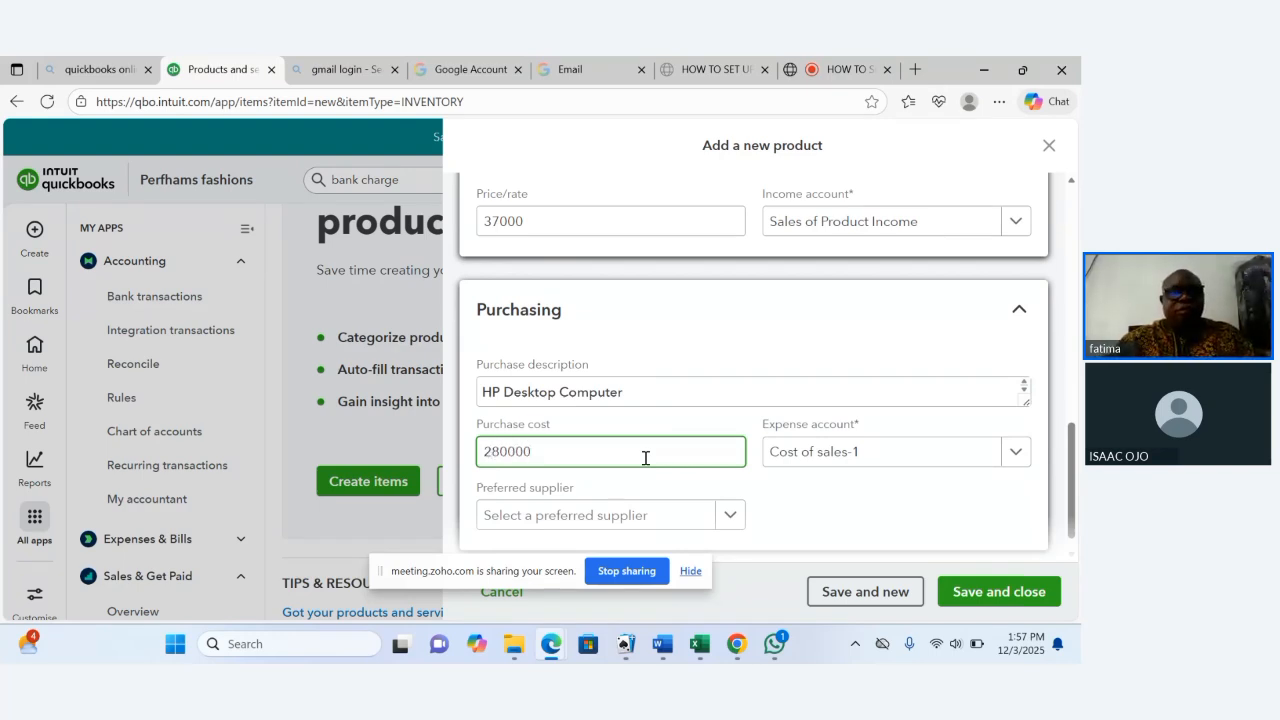
# Correct the purchase cost to 28000 and move on to the expense account.
pyautogui.press('BackSpace')
pyautogui.press('Tab')
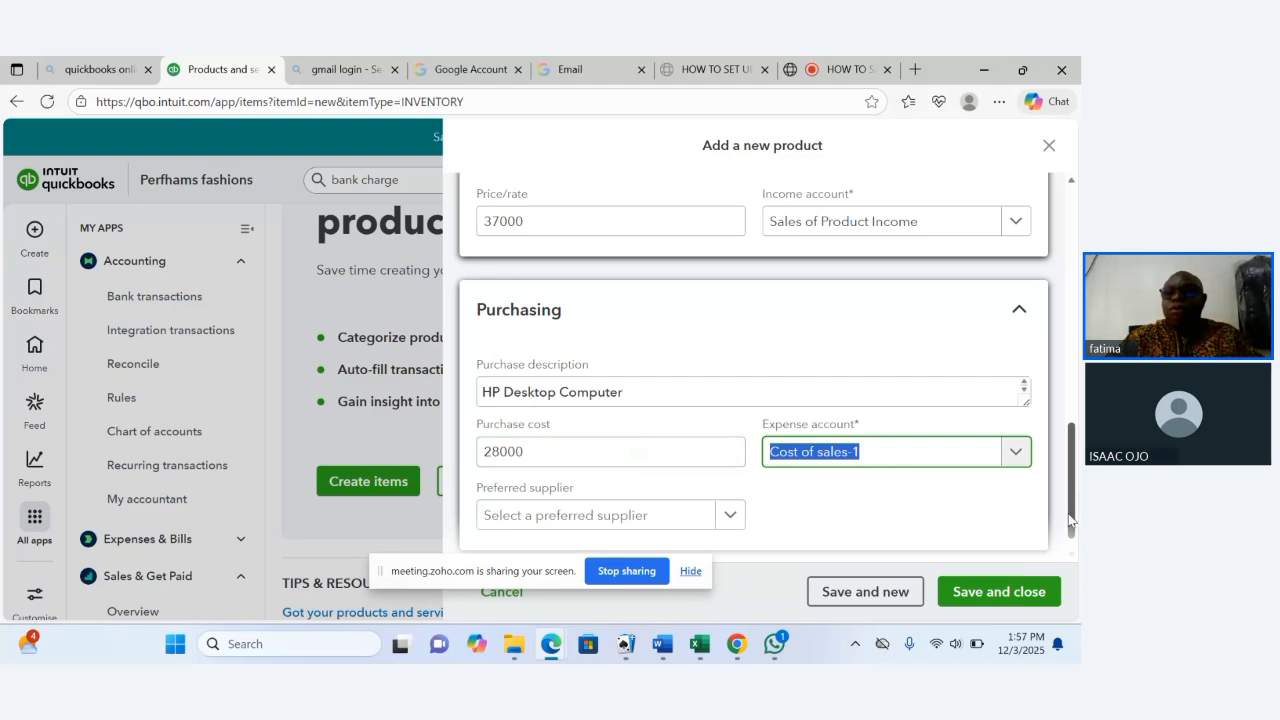
pyautogui.moveTo(1076, 520); pyautogui.dragTo(1076, 527)
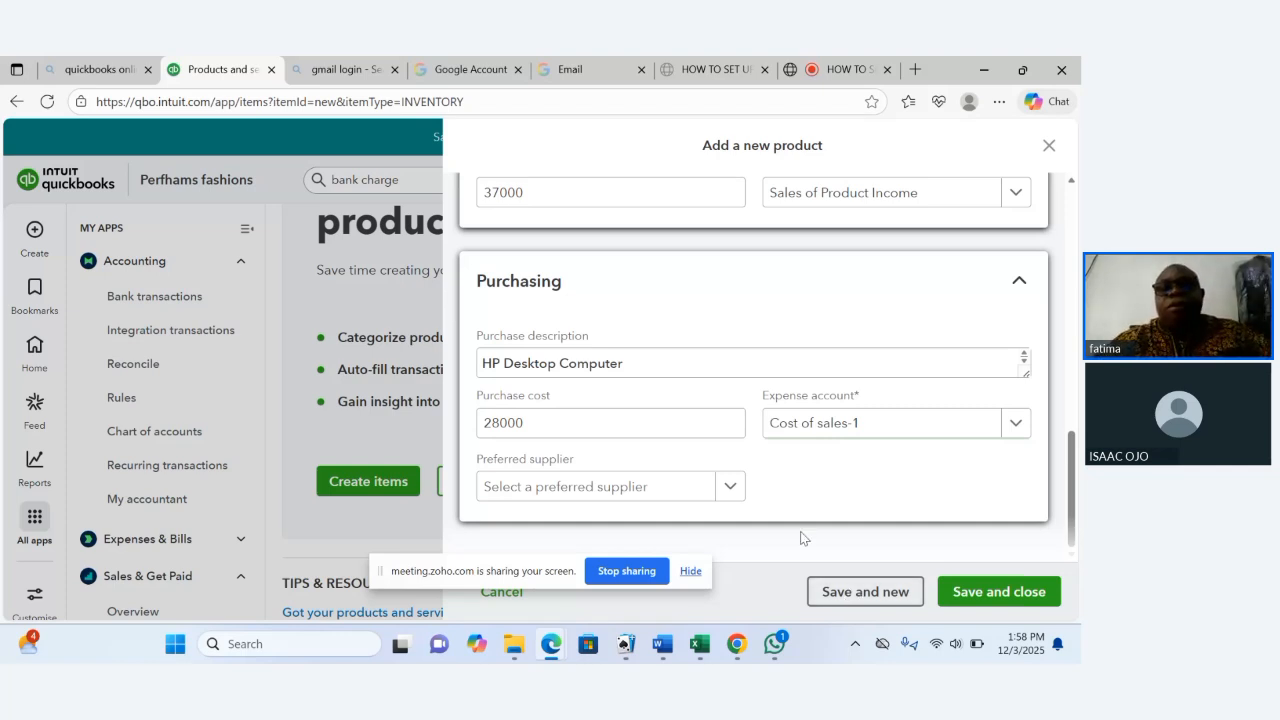
# Try to save the HP Desktop item and start a new product.
pyautogui.click(850, 366)
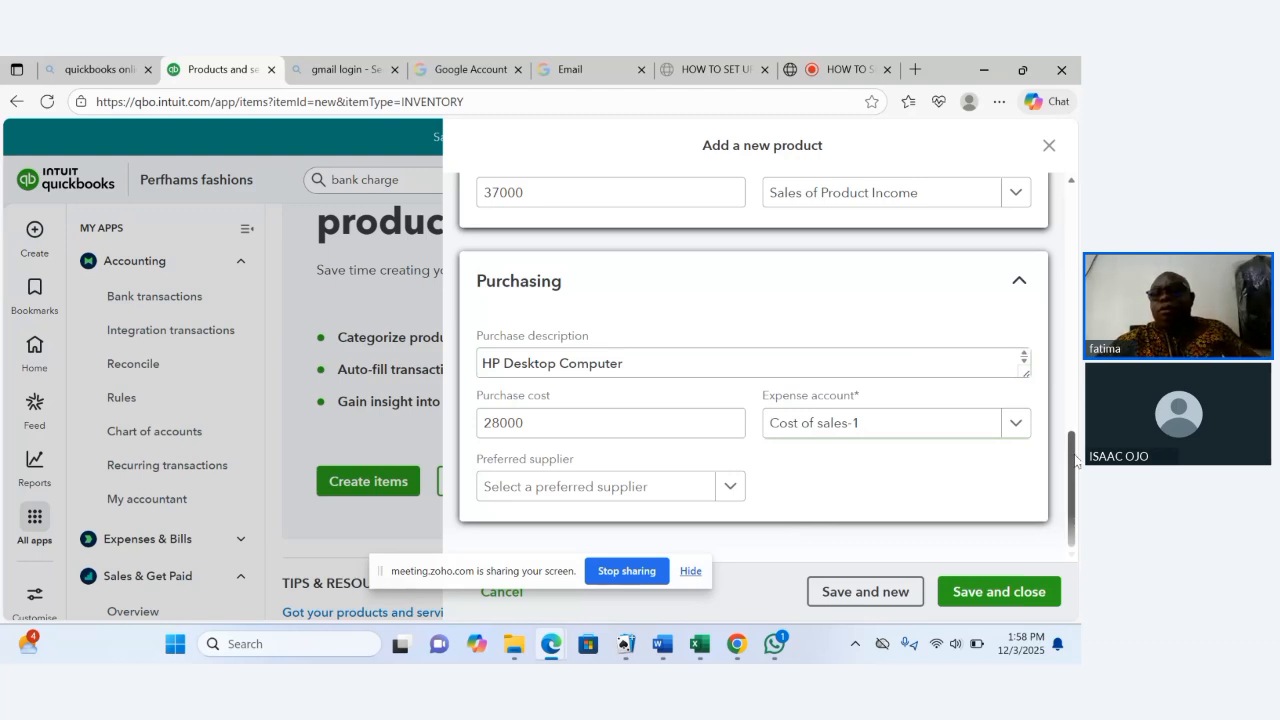
pyautogui.moveTo(1074, 465); pyautogui.dragTo(1068, 225)
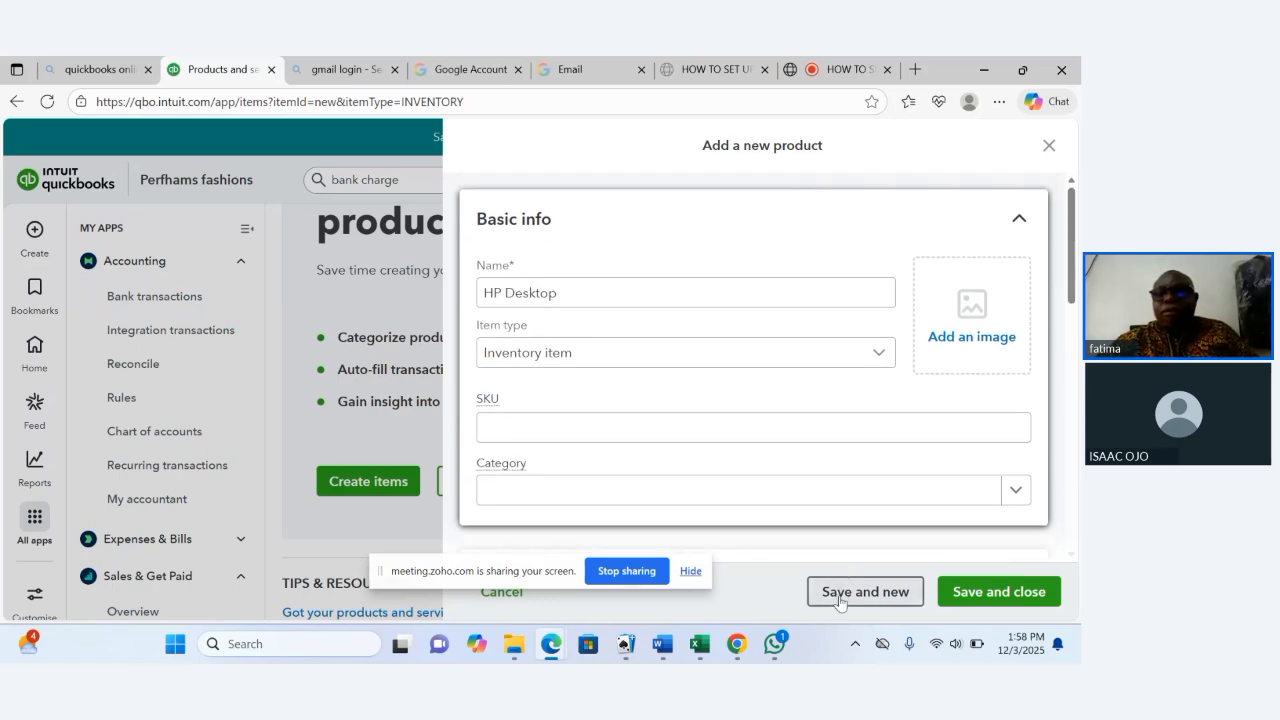
pyautogui.click(851, 601)
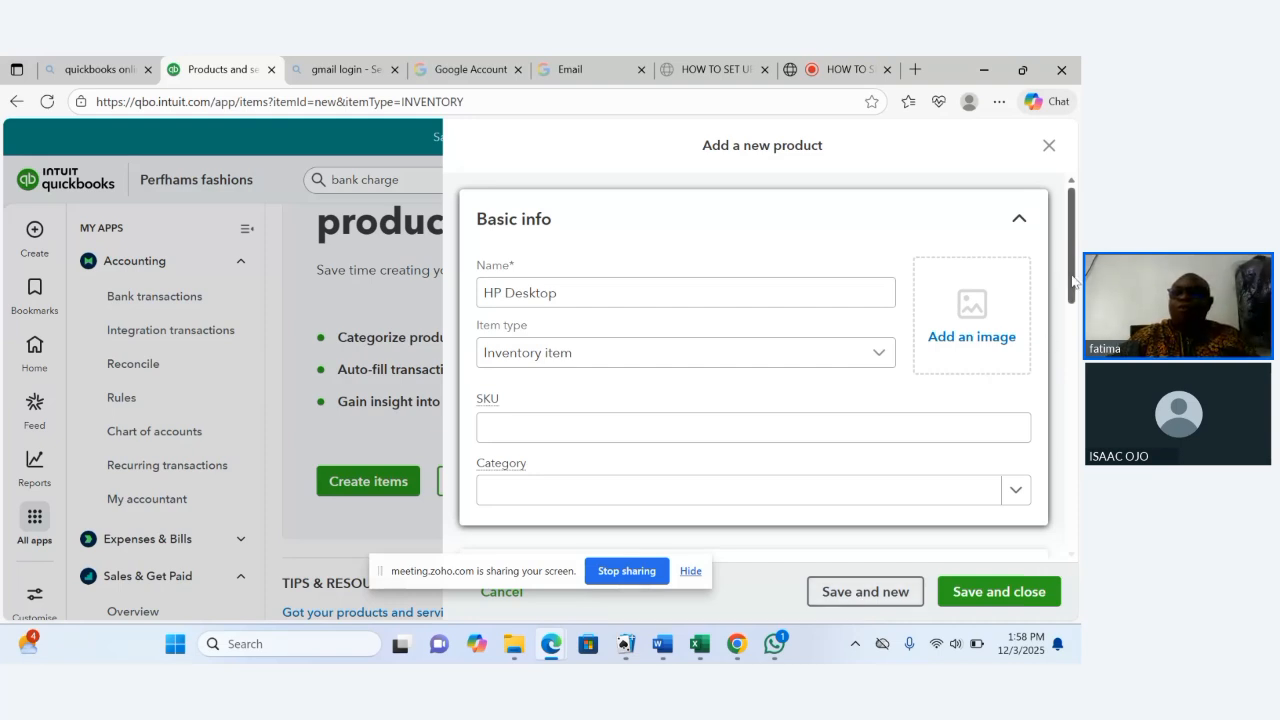
# Review the product form from the purchasing details back up to the basic info.
pyautogui.moveTo(1073, 283); pyautogui.dragTo(1072, 540)
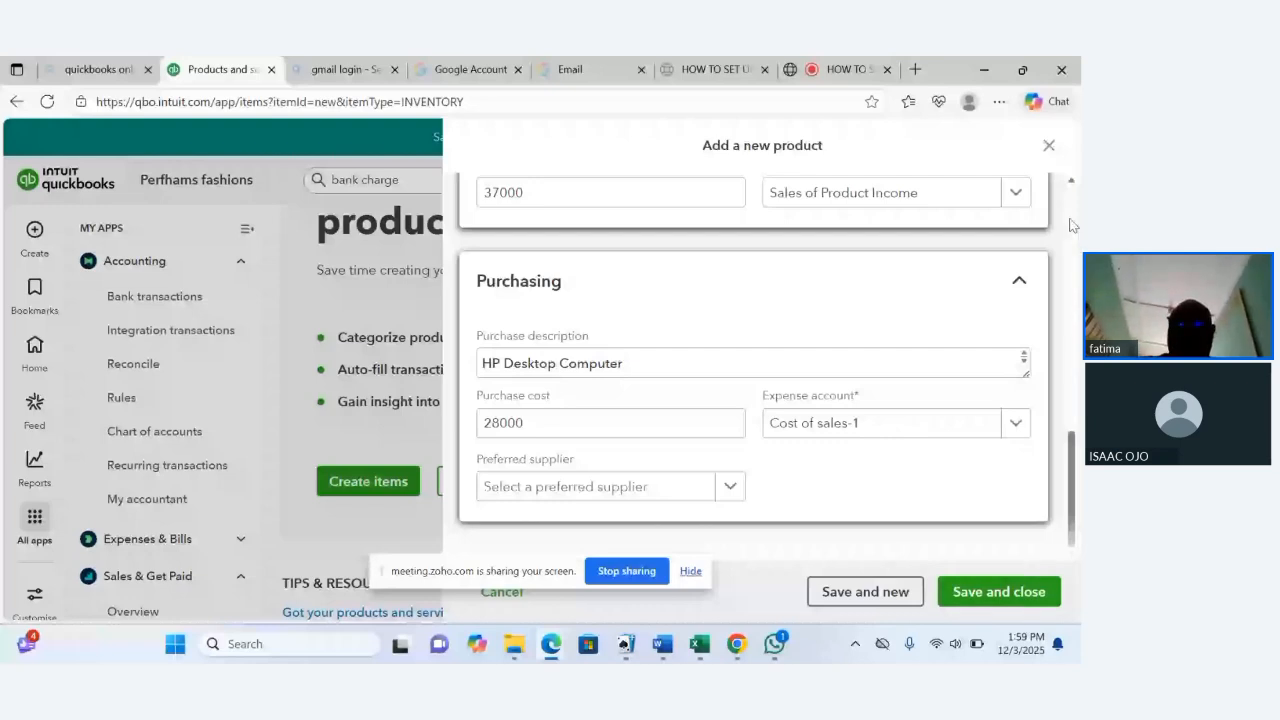
pyautogui.scroll(5, 1070, 225)
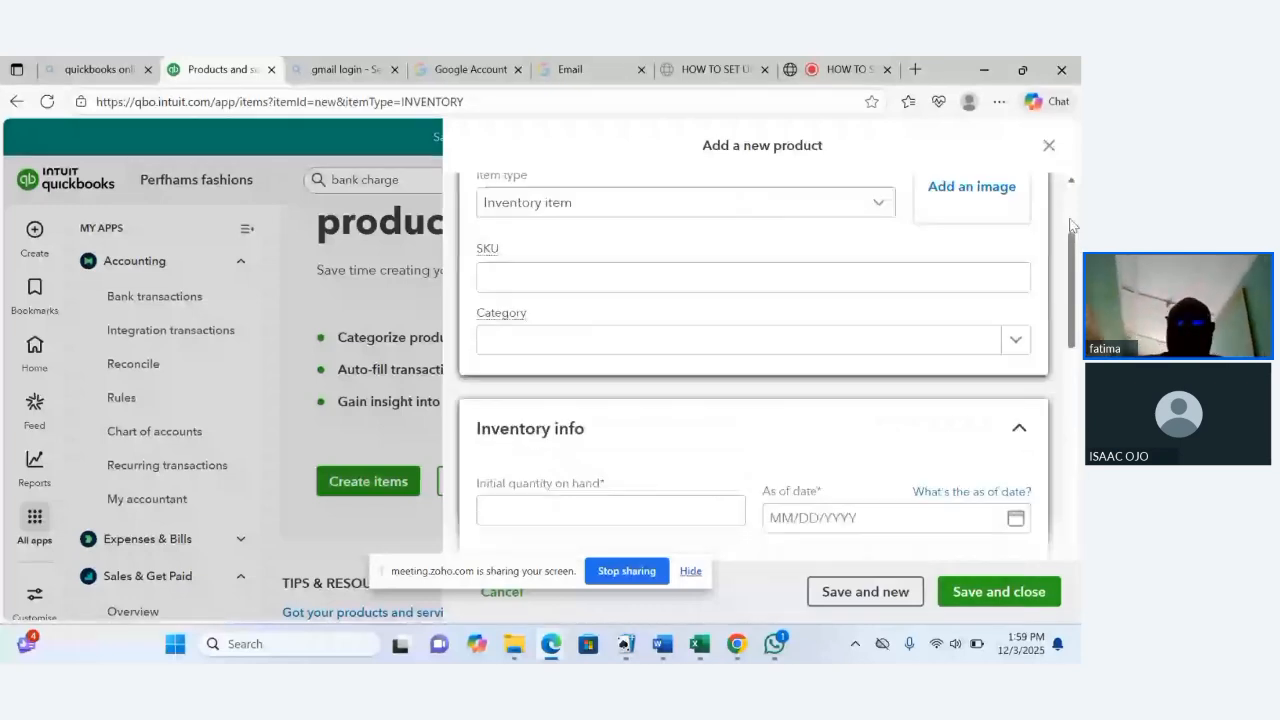
pyautogui.scroll(2, 1070, 225)
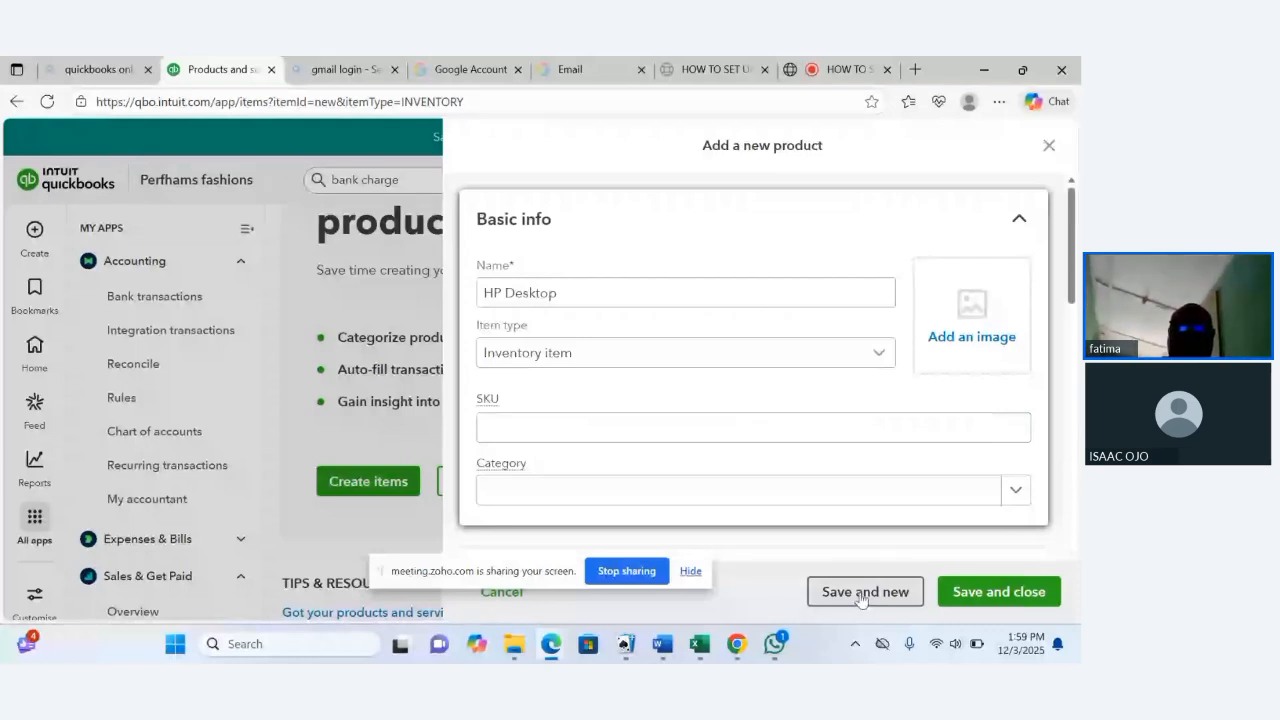
pyautogui.moveTo(754, 651)
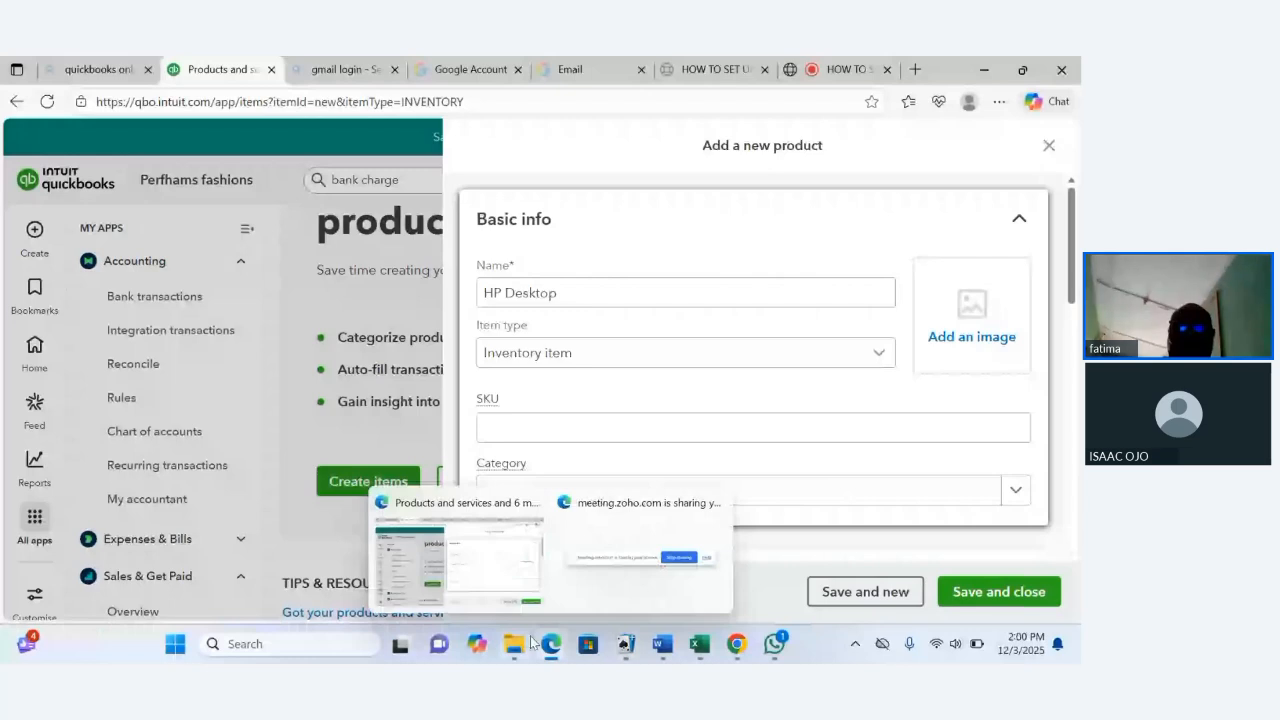
pyautogui.moveTo(657, 653)
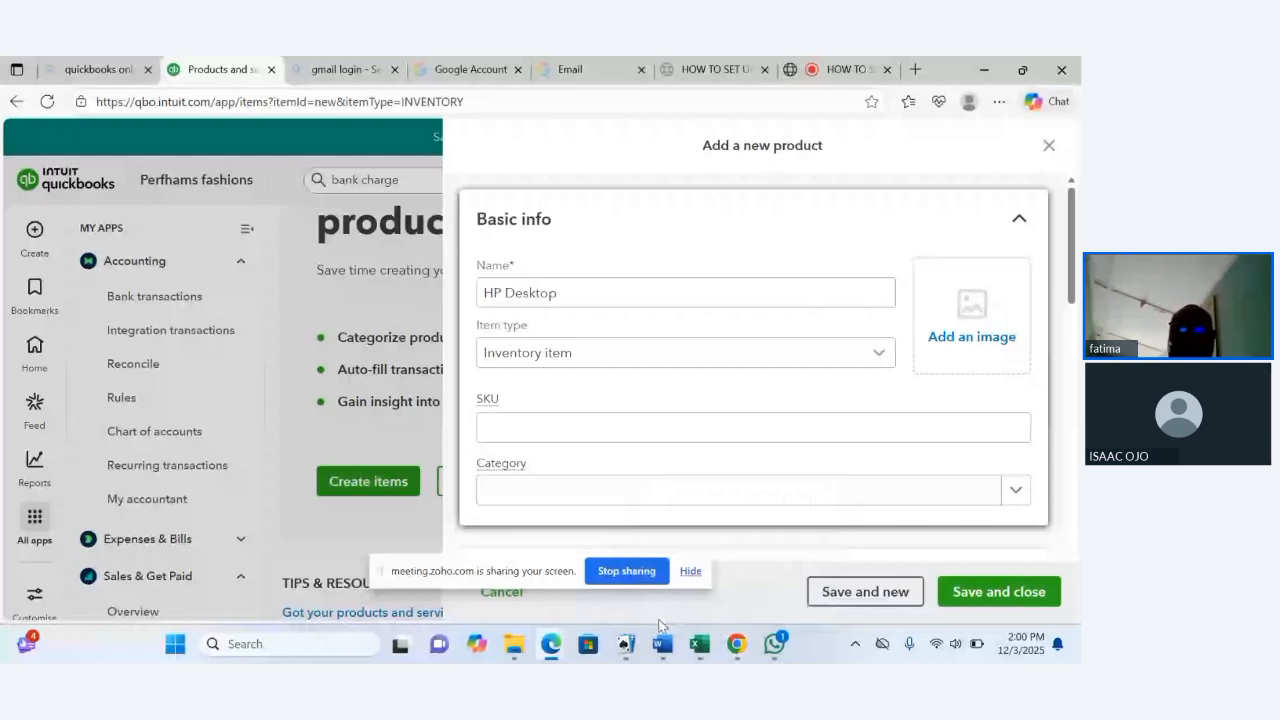
pyautogui.moveTo(740, 596)
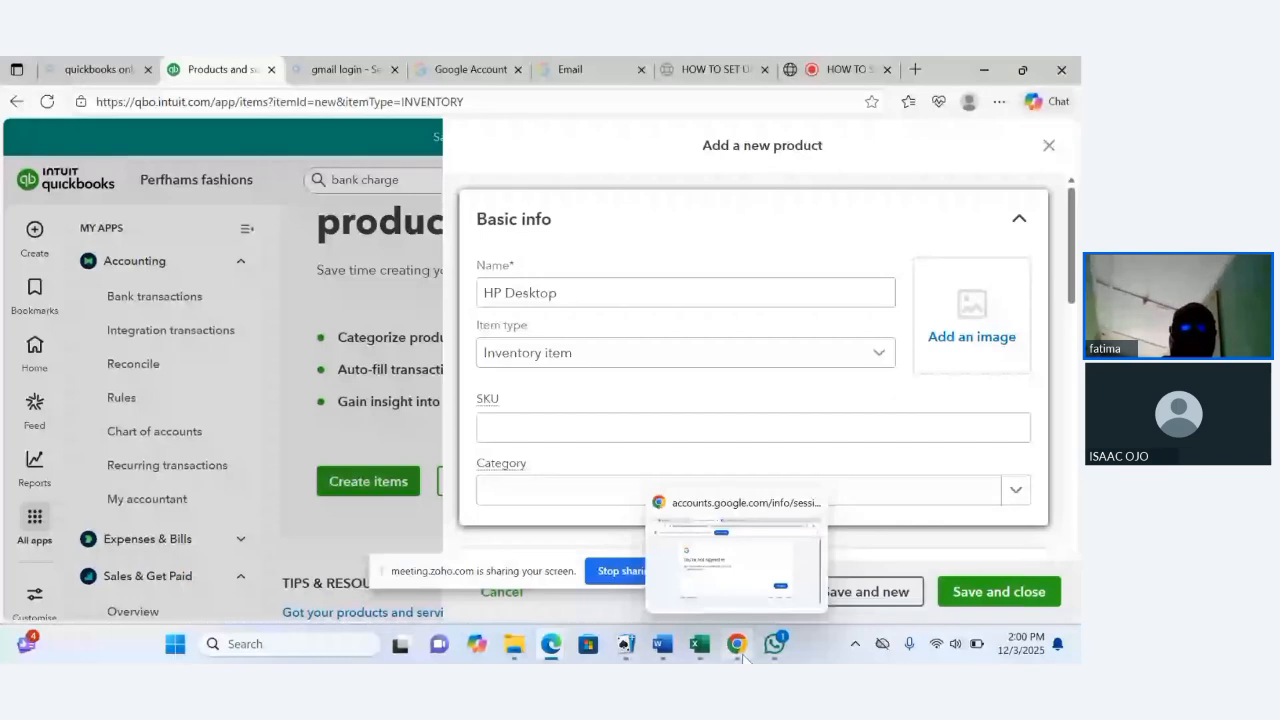
pyautogui.moveTo(551, 655)
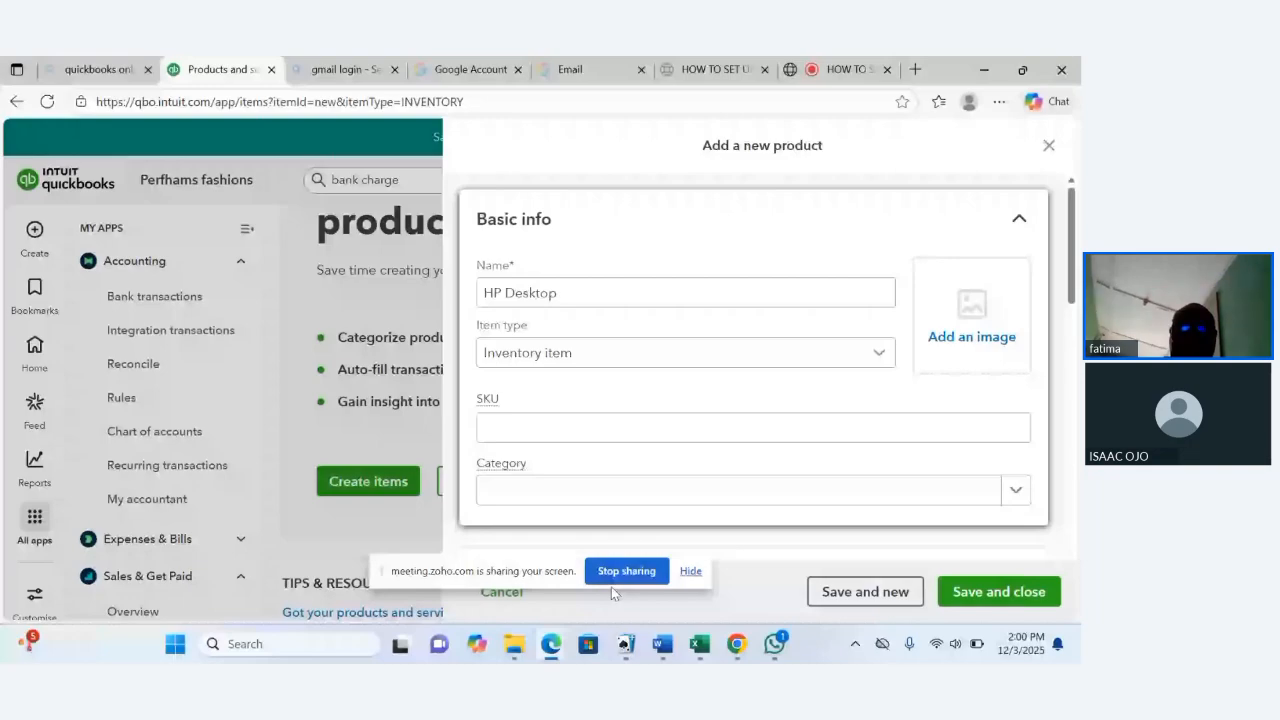
pyautogui.click(627, 571)
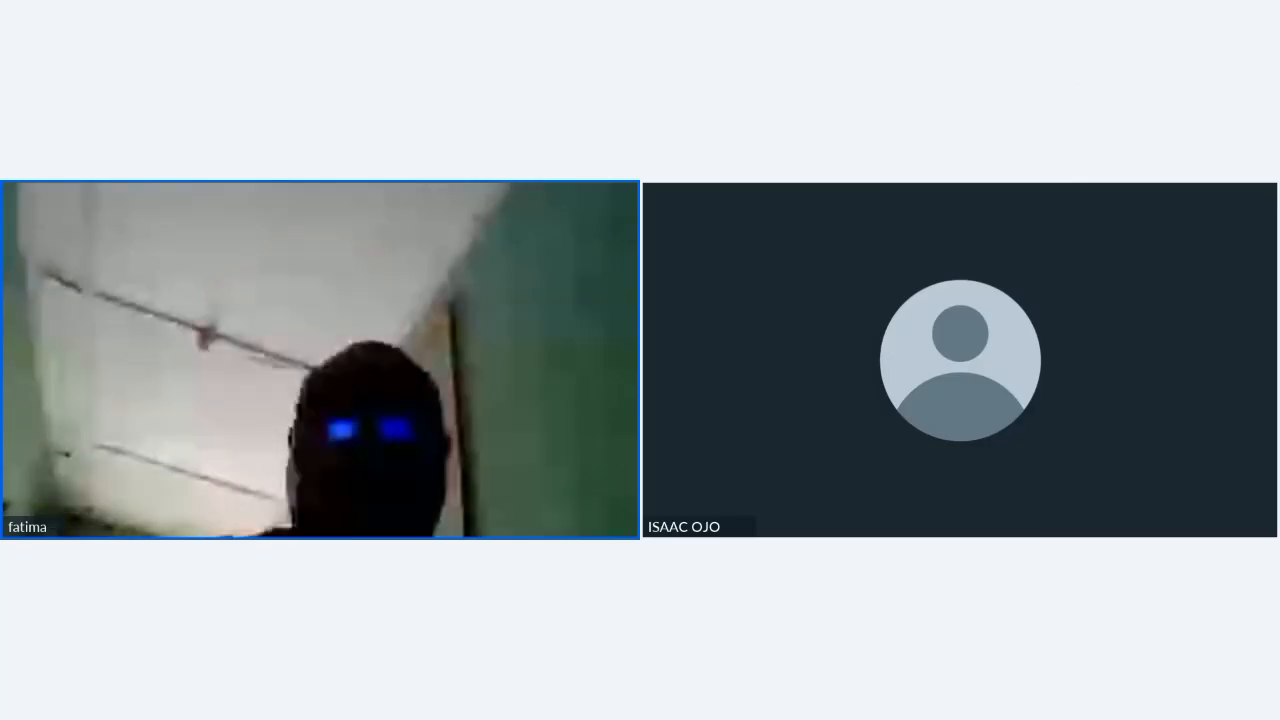